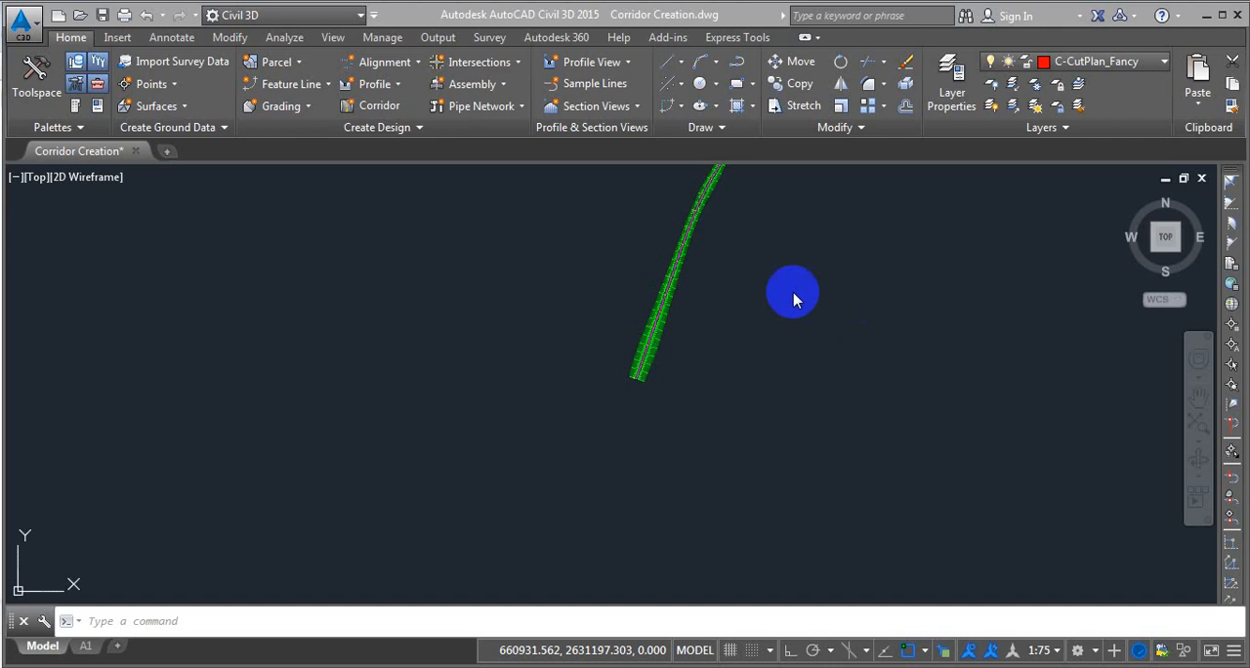
Start creating sample lines along Ditch-Alignment-01, using the X-Sections sample line group.
{"action": "middle_click_drag", "start_coordinate": [806, 363], "coordinate": [717, 367]}
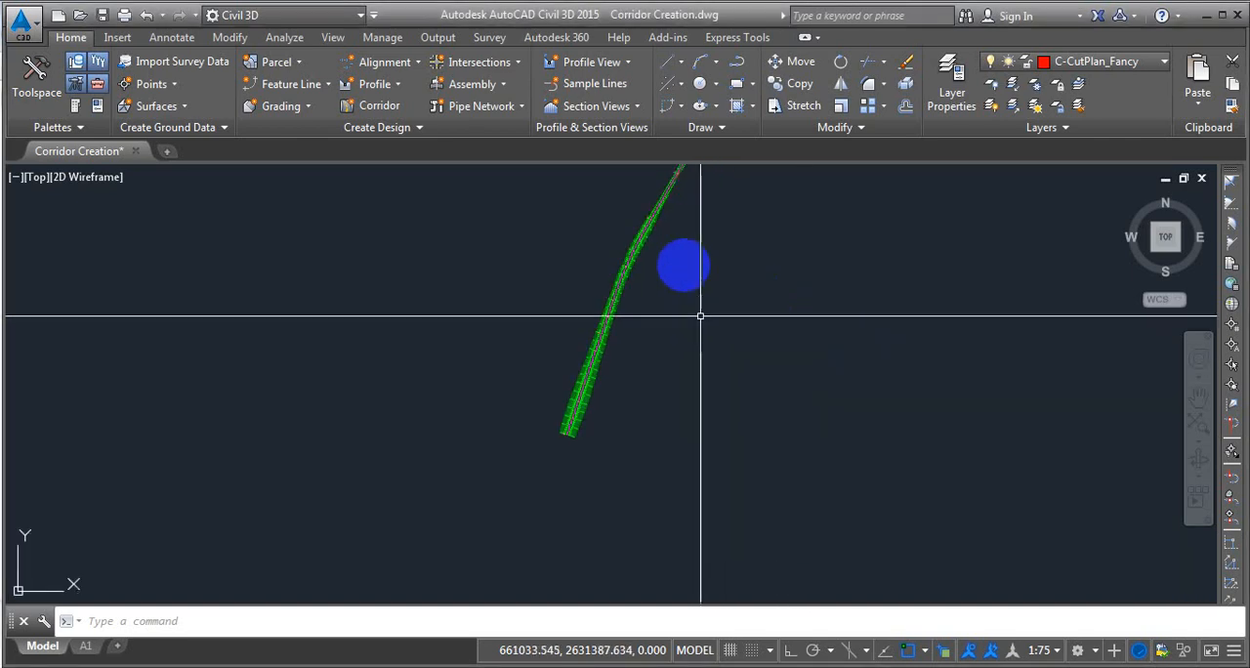
{"action": "left_click", "coordinate": [608, 86]}
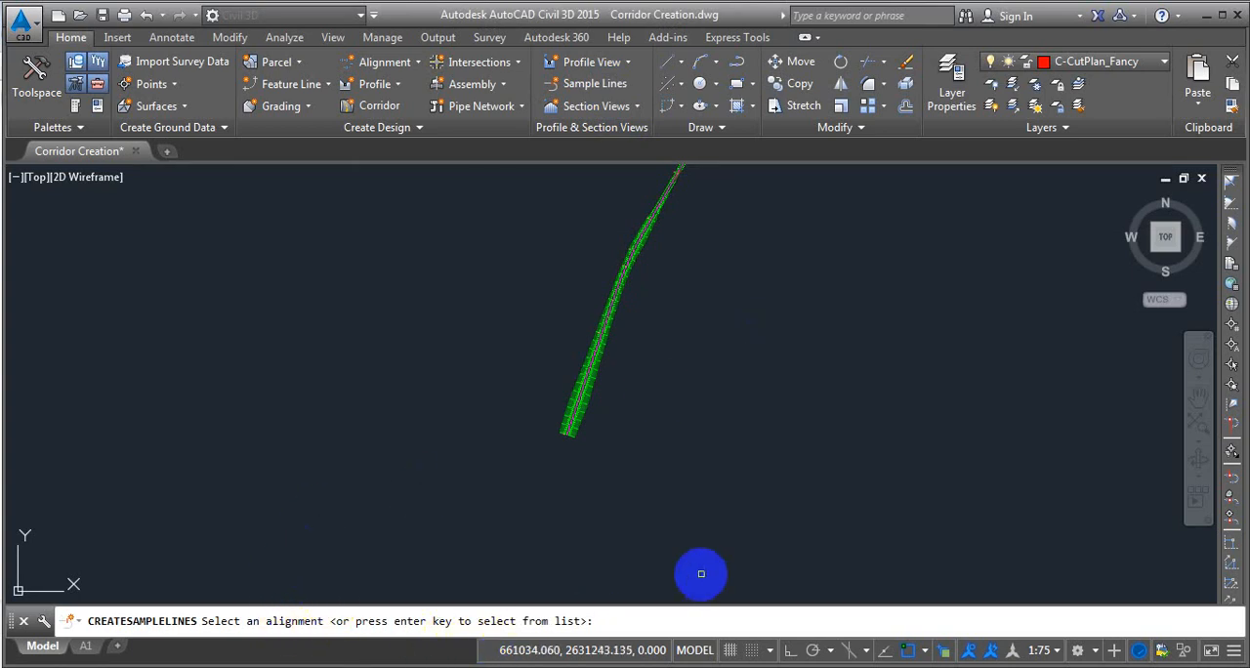
{"action": "key", "text": "Return"}
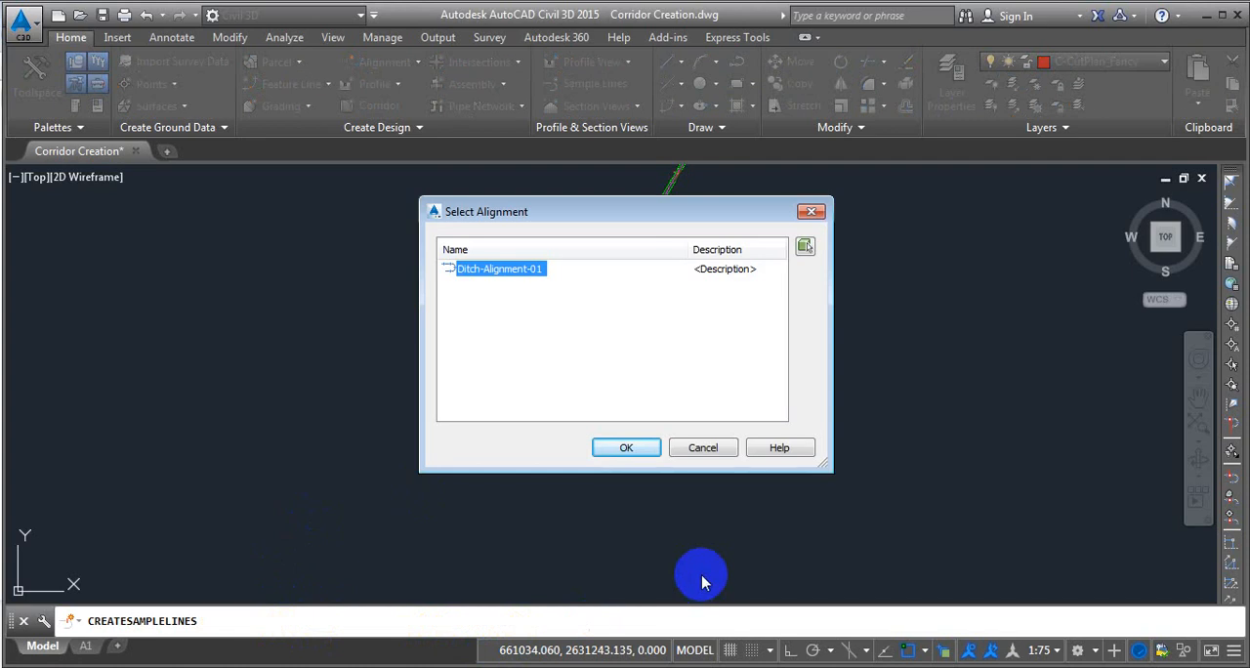
{"action": "left_click", "coordinate": [627, 446]}
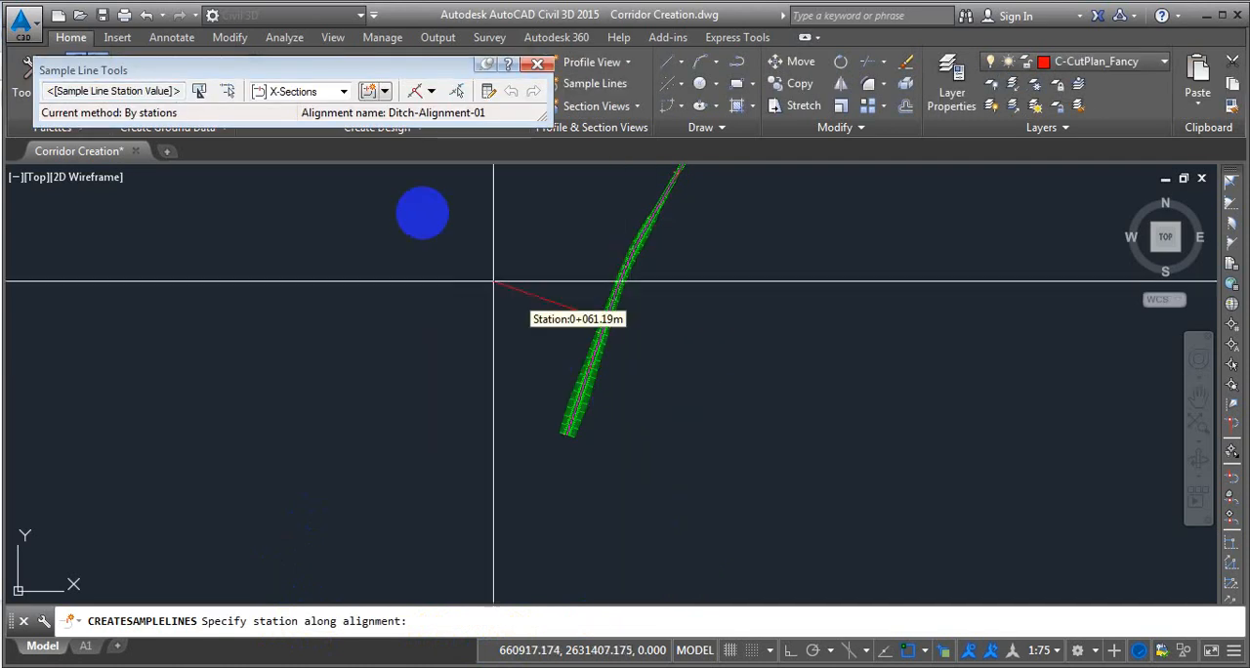
{"action": "left_click", "coordinate": [343, 93]}
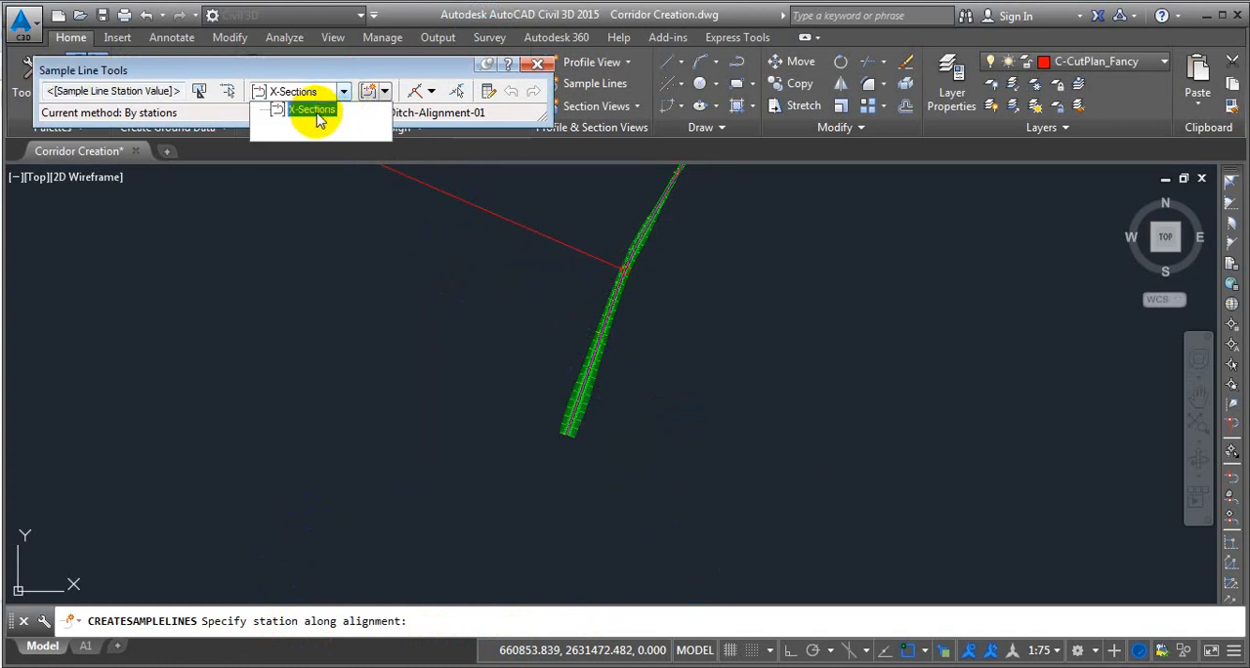
{"action": "left_click", "coordinate": [376, 75]}
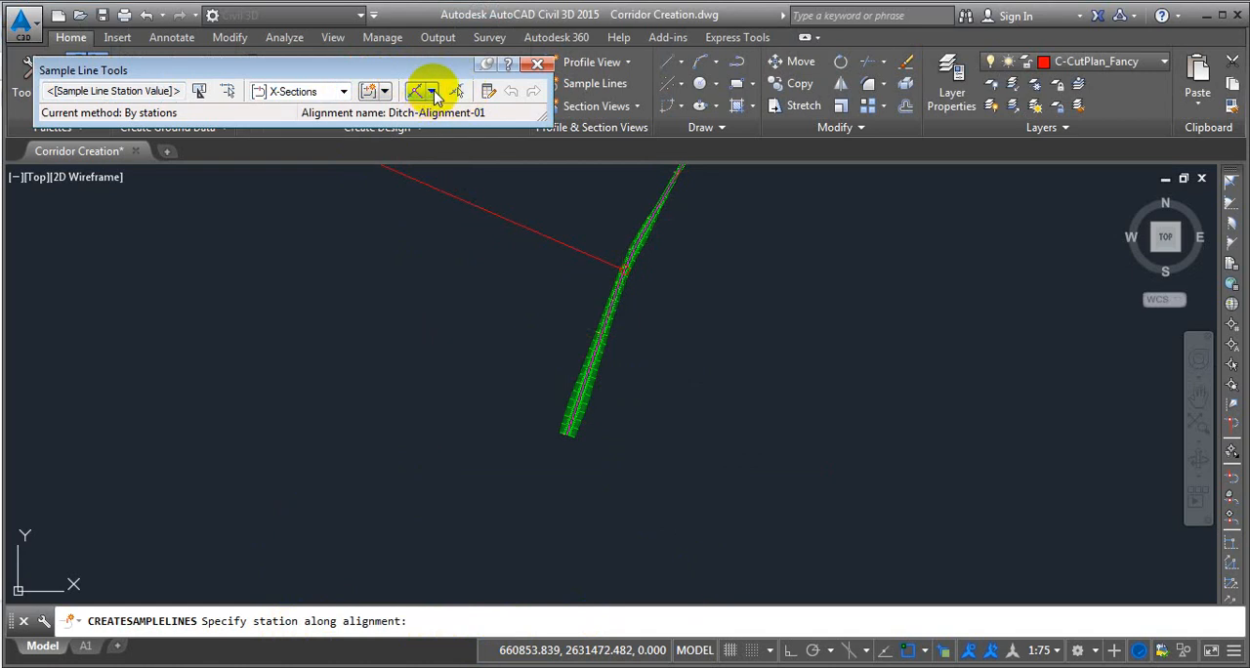
Switch the sample line creation method to a range of stations and enlarge its settings dialog to show more properties.
{"action": "left_click", "coordinate": [435, 91]}
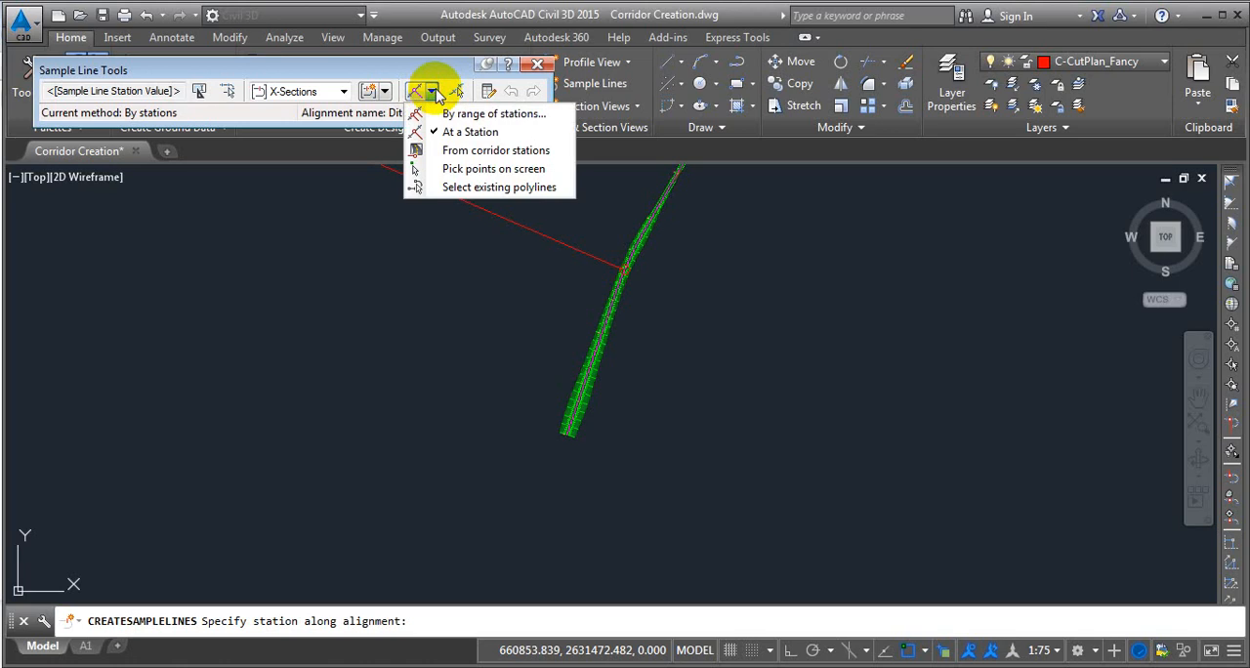
{"action": "left_click", "coordinate": [498, 116]}
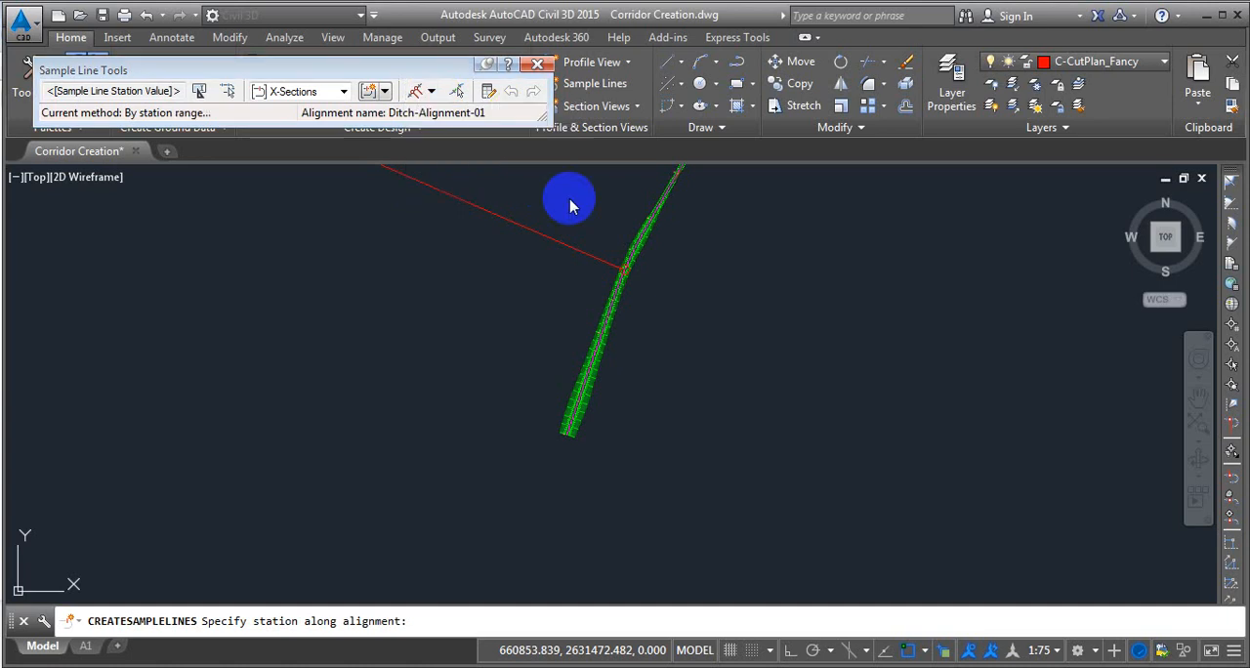
{"action": "left_click_drag", "start_coordinate": [327, 27], "coordinate": [496, 22]}
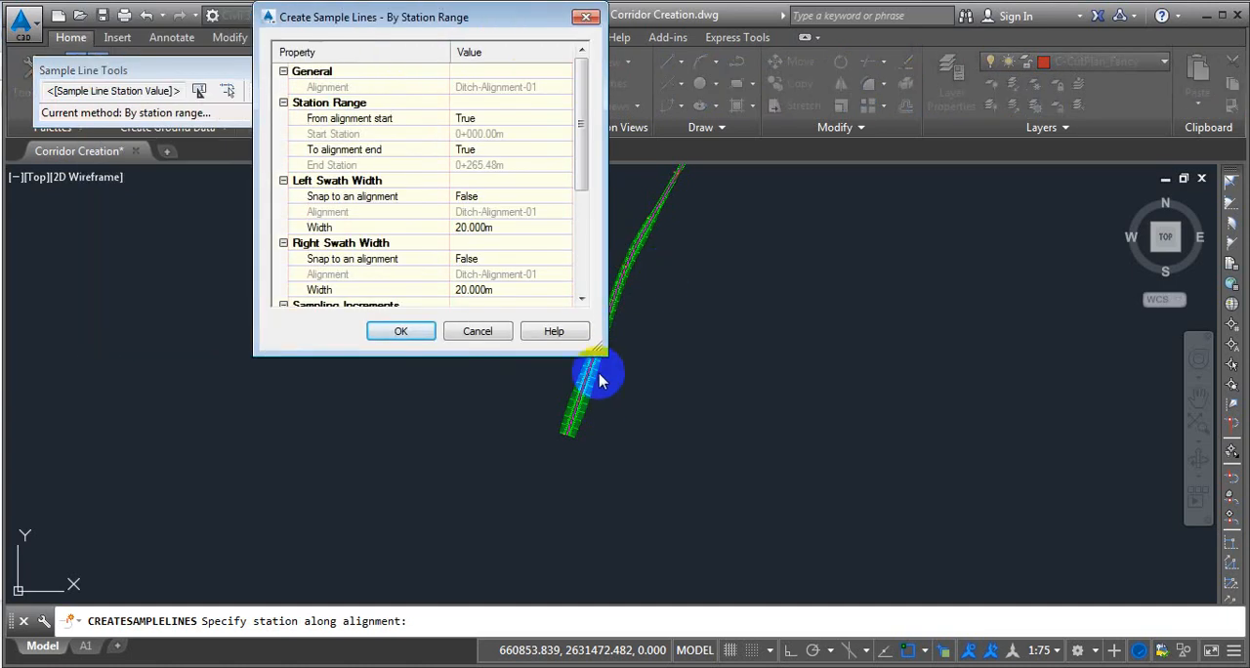
{"action": "left_click_drag", "start_coordinate": [594, 371], "coordinate": [707, 467]}
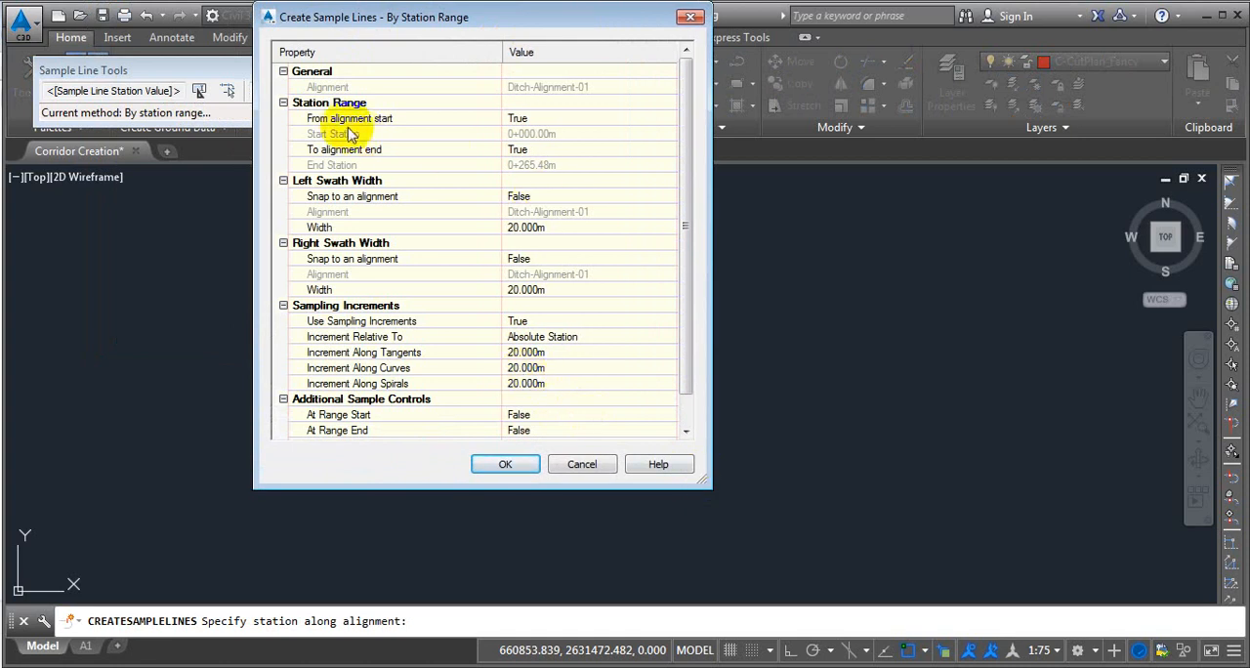
Set From alignment start to False and pick a start station of about 0+011.57 m near the corridor's lower end.
{"action": "left_click", "coordinate": [325, 102]}
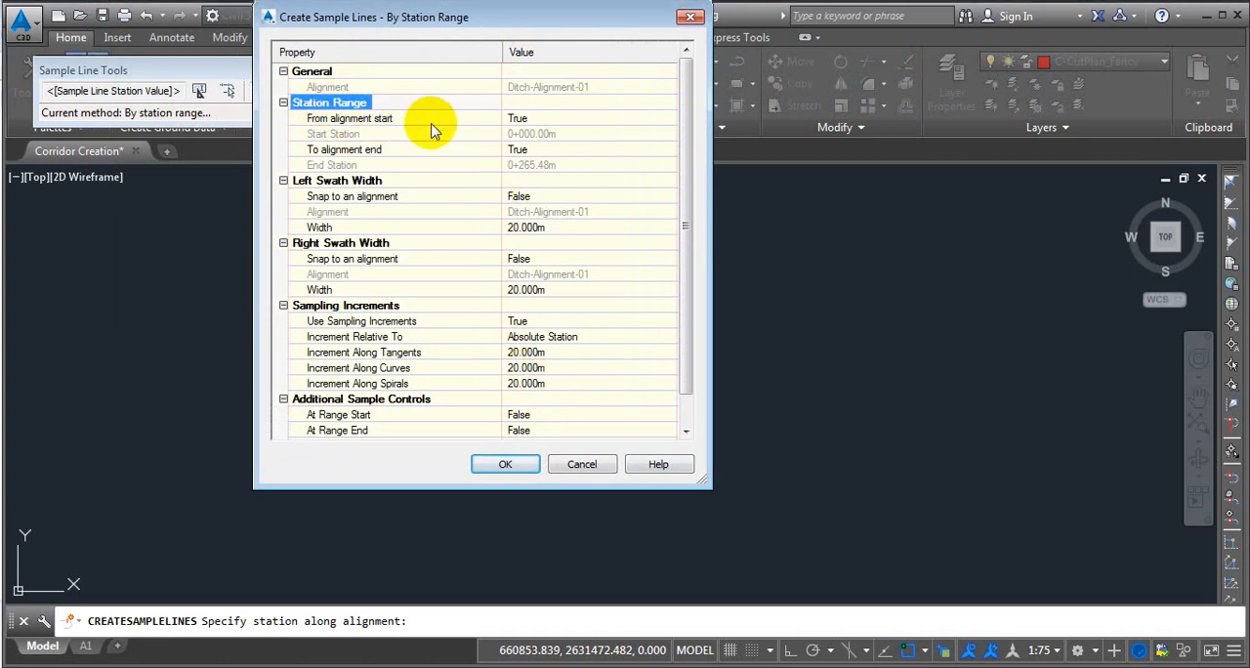
{"action": "left_click", "coordinate": [366, 119]}
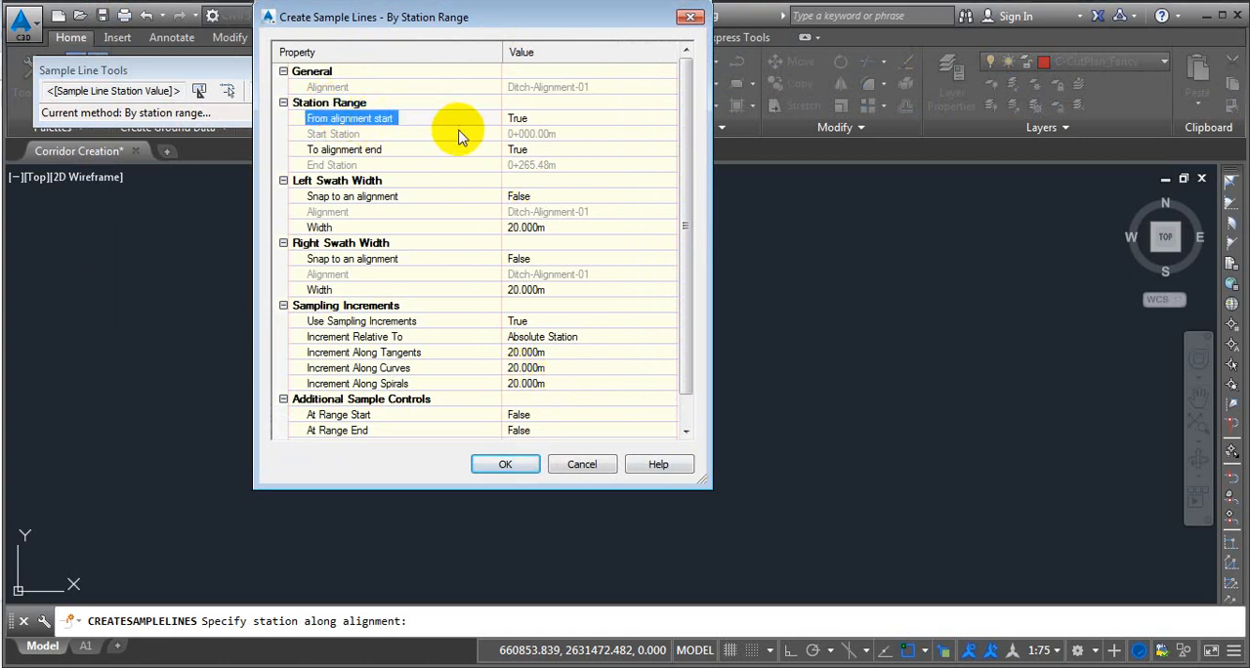
{"action": "left_click", "coordinate": [557, 121]}
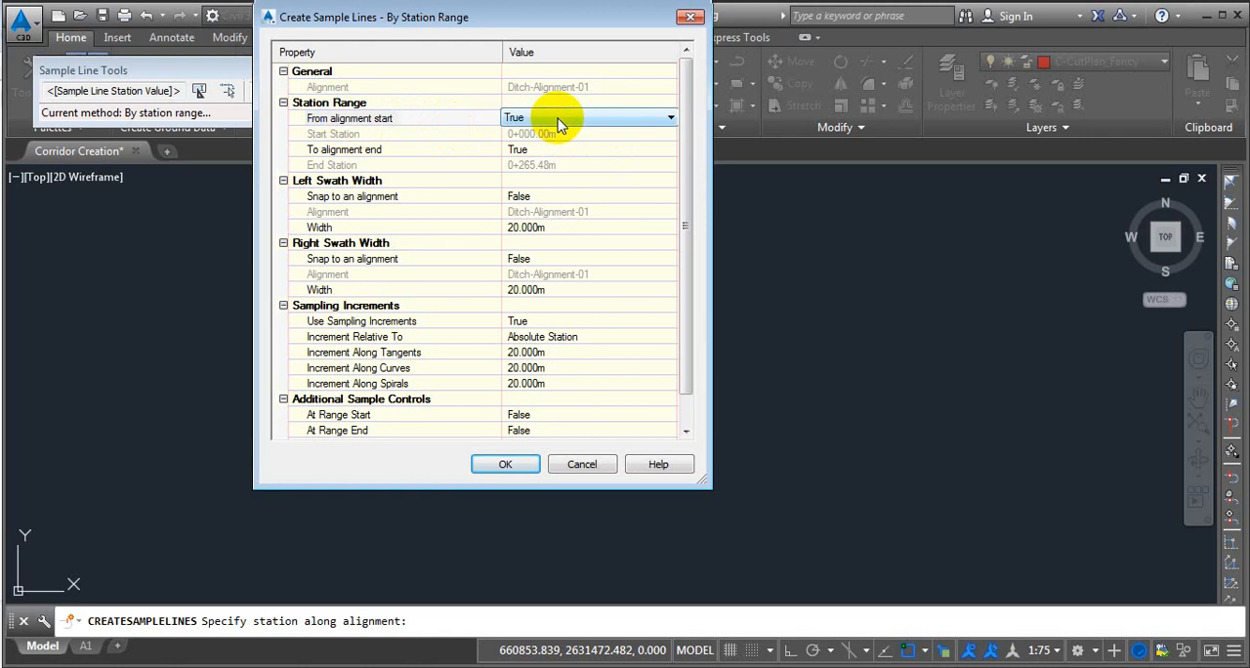
{"action": "left_click", "coordinate": [557, 121]}
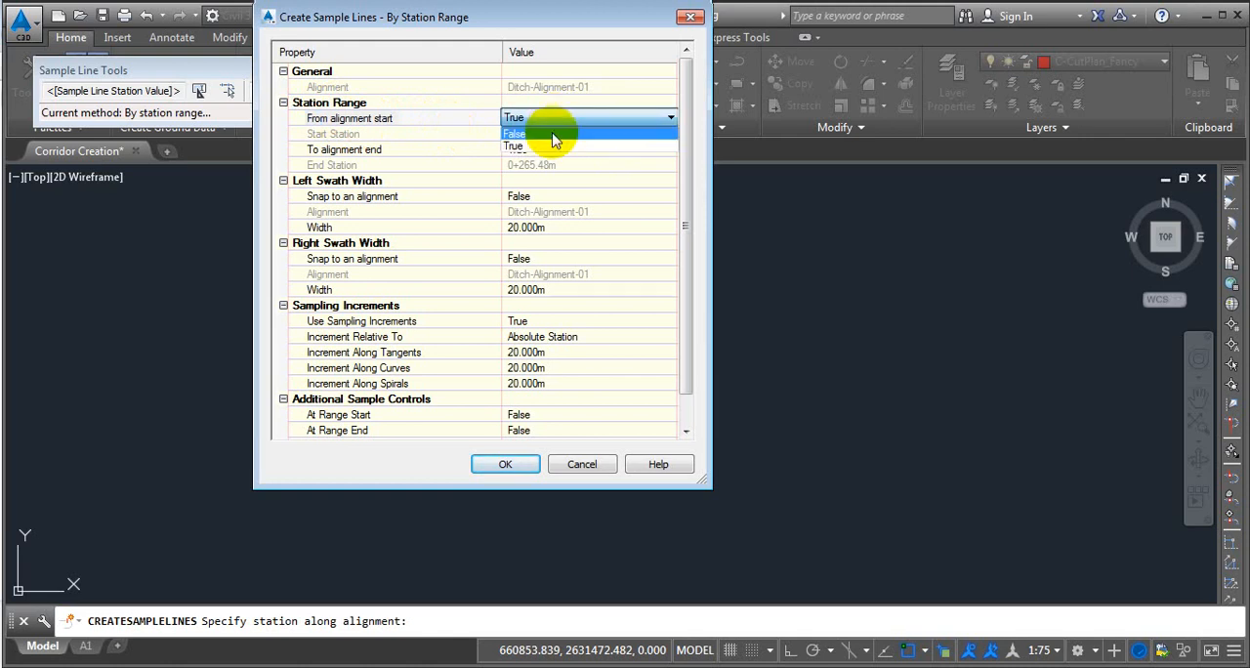
{"action": "left_click", "coordinate": [553, 133]}
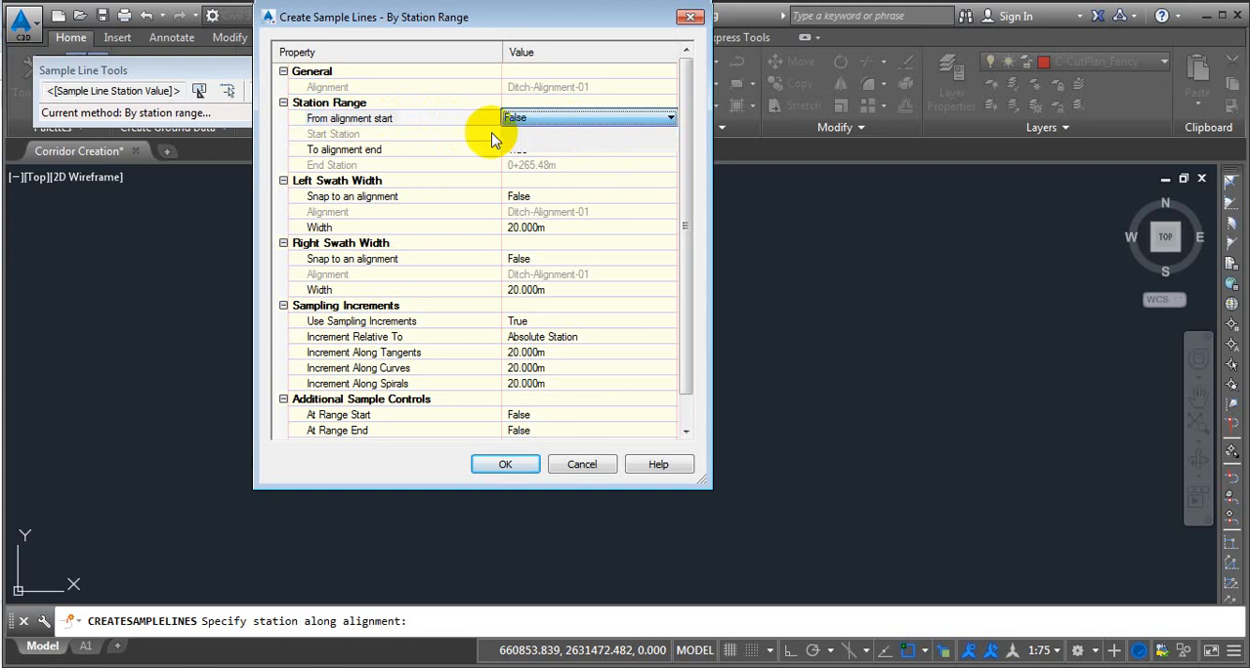
{"action": "left_click", "coordinate": [418, 134]}
{"action": "left_click", "coordinate": [558, 136]}
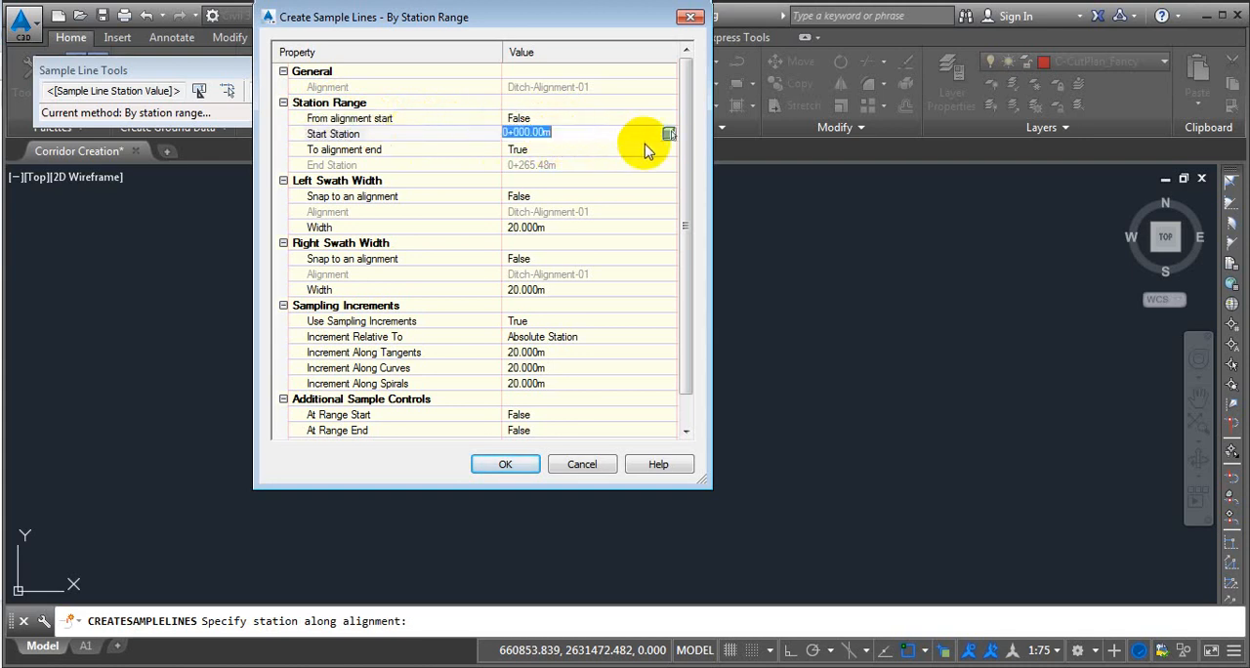
{"action": "left_click", "coordinate": [667, 134]}
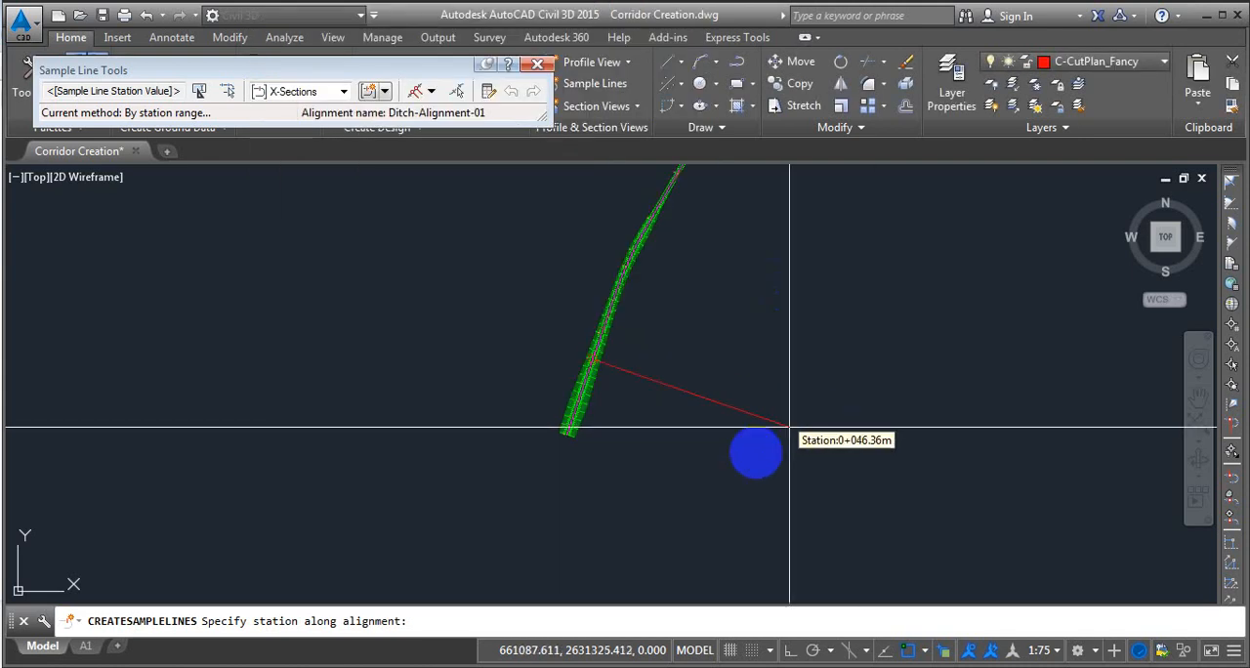
{"action": "left_click", "coordinate": [576, 451]}
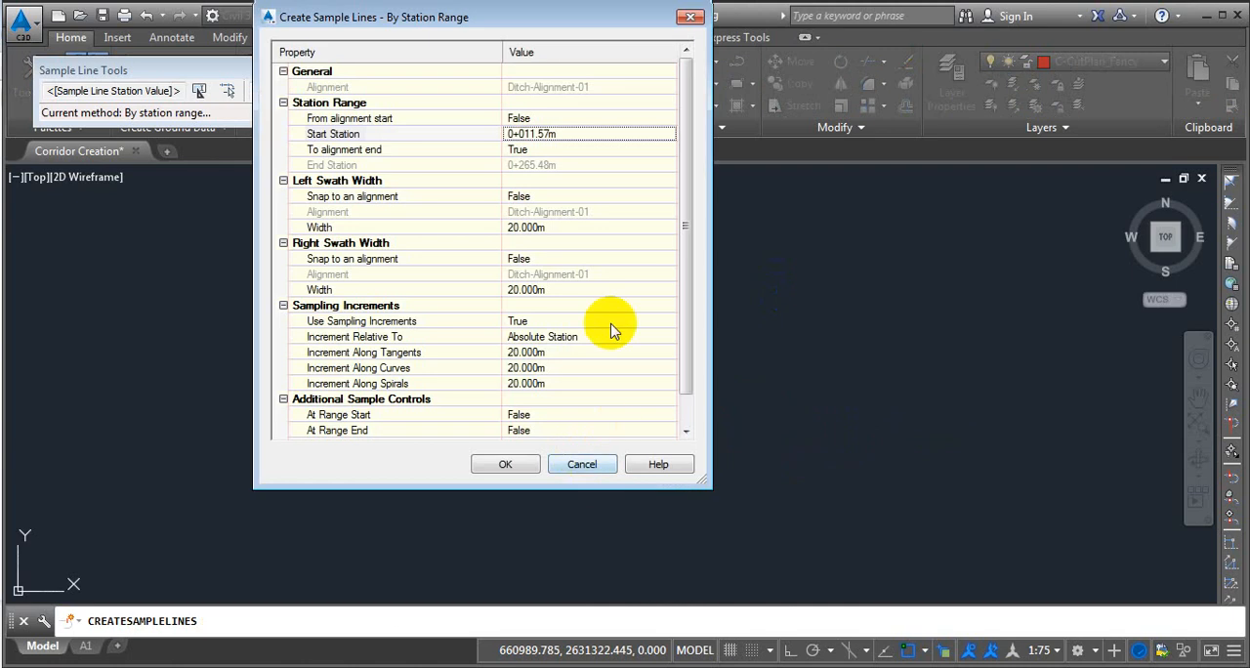
Set To alignment end to False and pick an end station of about 0+058.98 m along the corridor.
{"action": "left_click", "coordinate": [390, 152]}
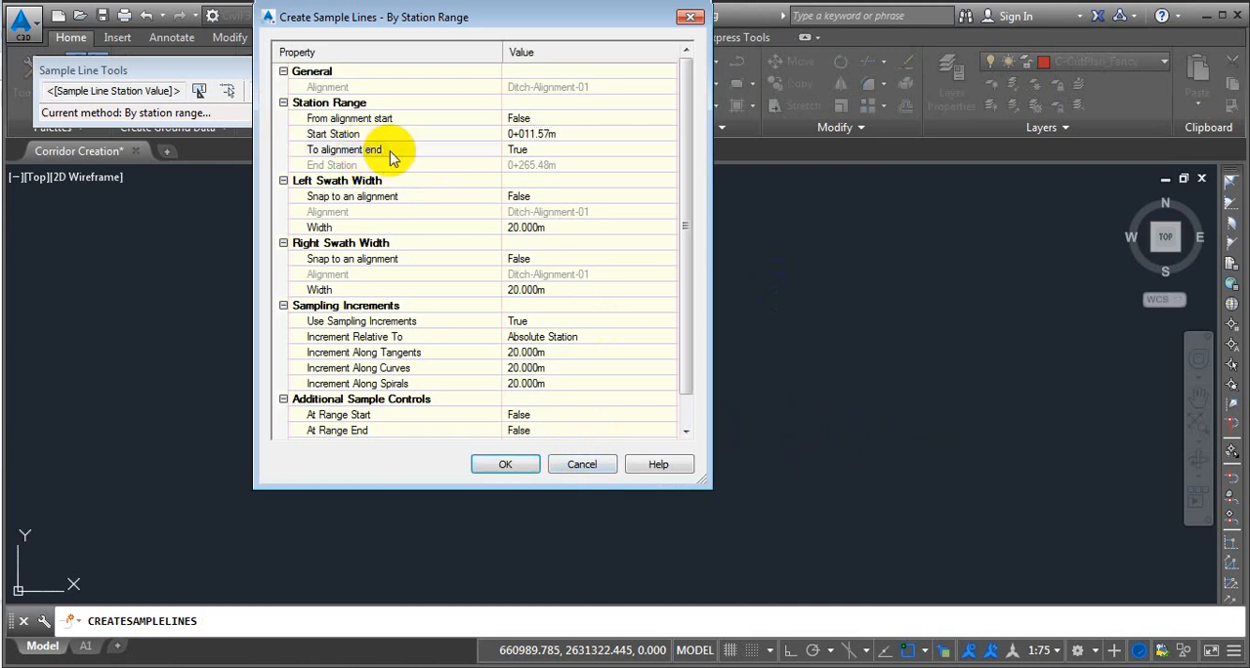
{"action": "left_click", "coordinate": [577, 151]}
{"action": "left_click", "coordinate": [577, 152]}
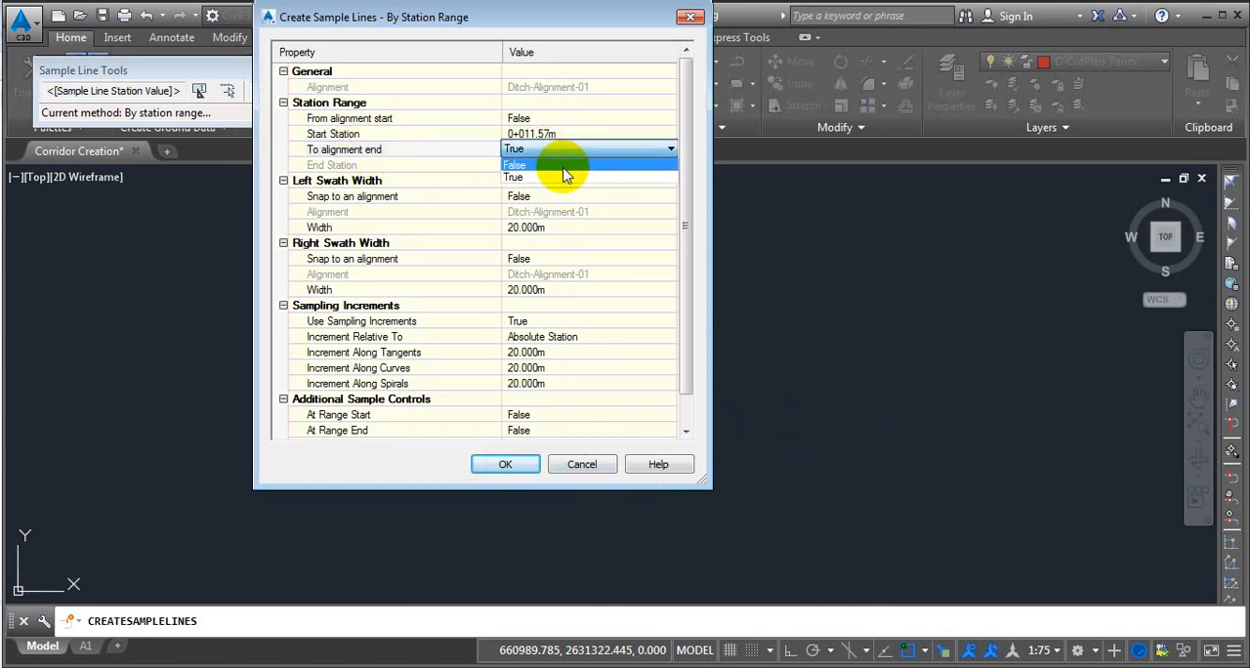
{"action": "left_click", "coordinate": [566, 166]}
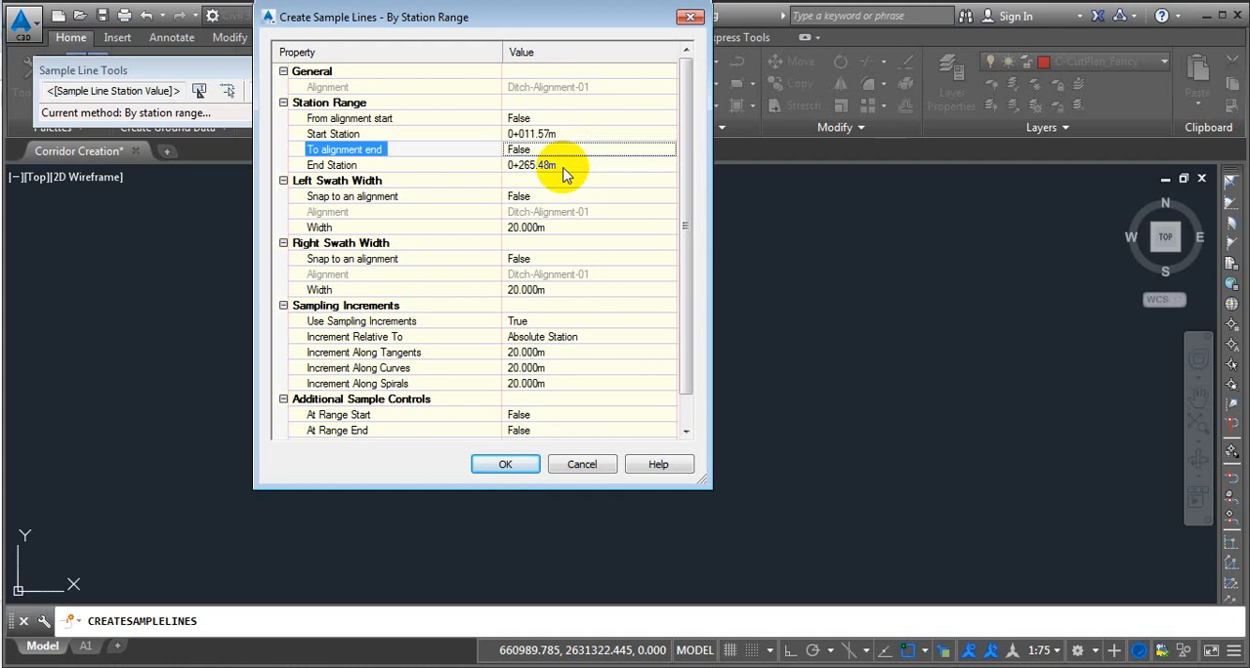
{"action": "left_click", "coordinate": [576, 165]}
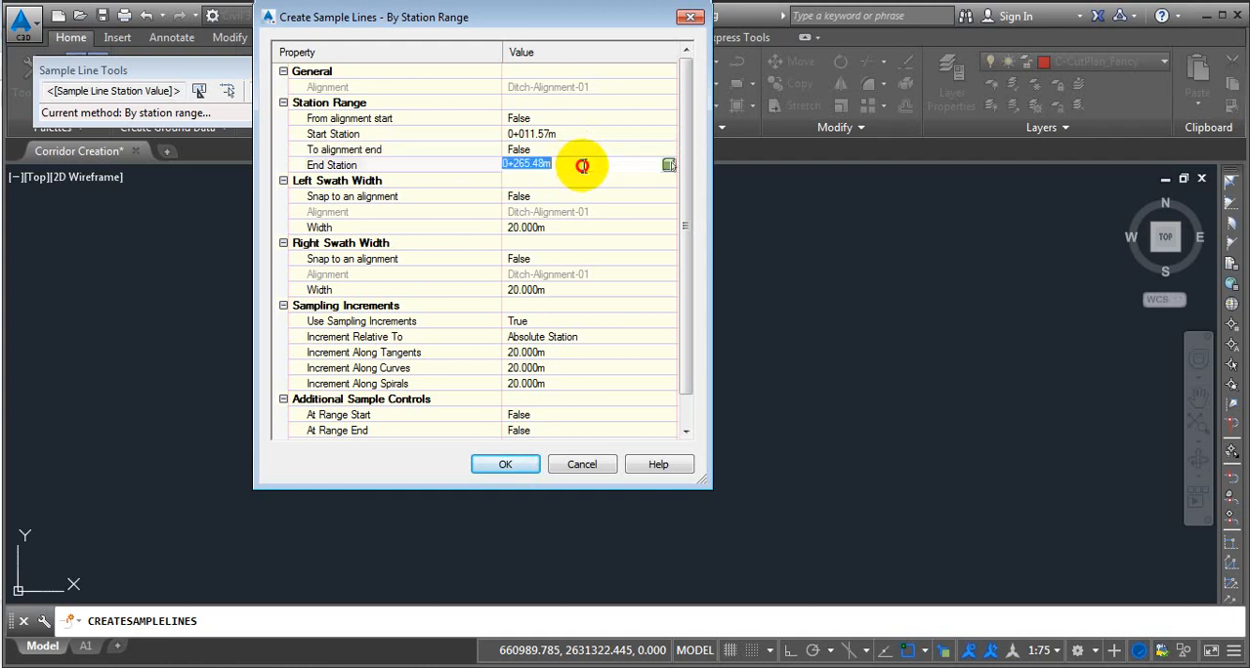
{"action": "left_click", "coordinate": [669, 165]}
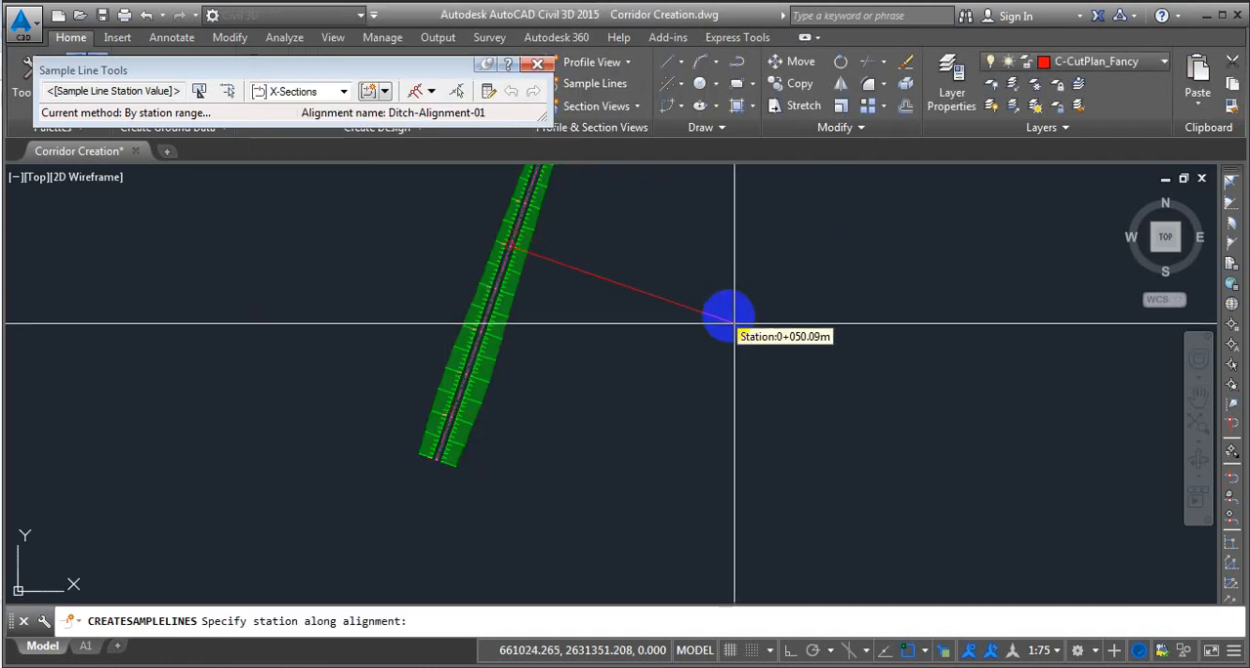
{"action": "middle_click_drag", "start_coordinate": [716, 261], "coordinate": [689, 326]}
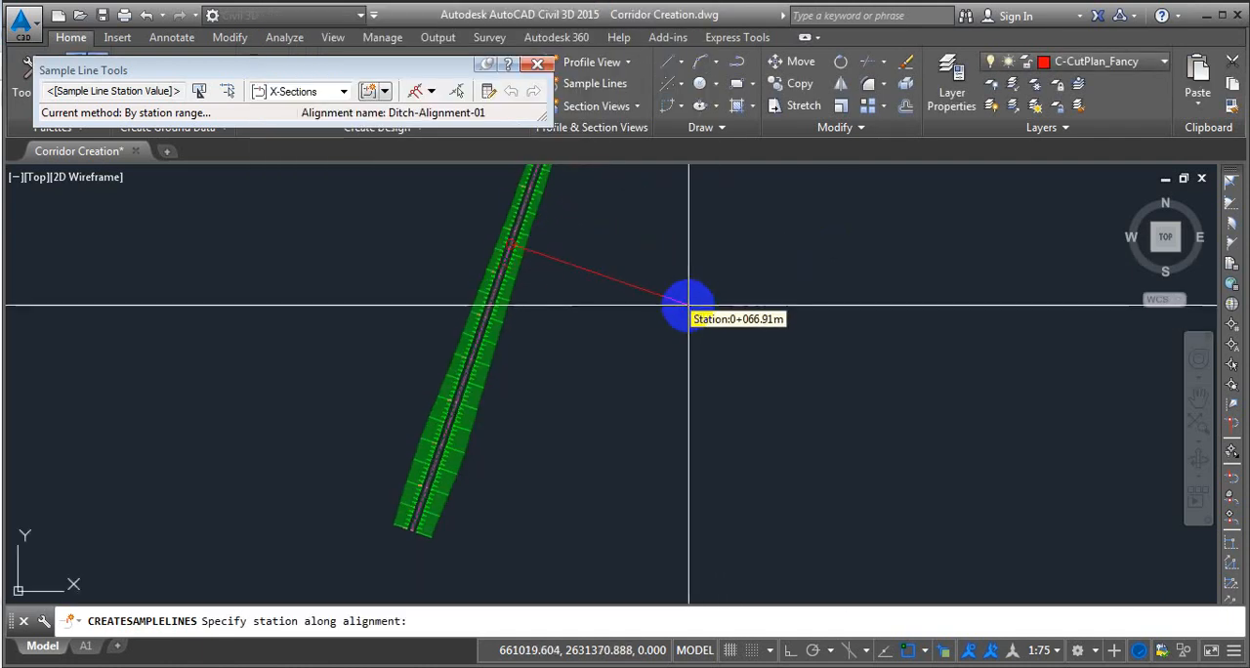
{"action": "left_click", "coordinate": [658, 335]}
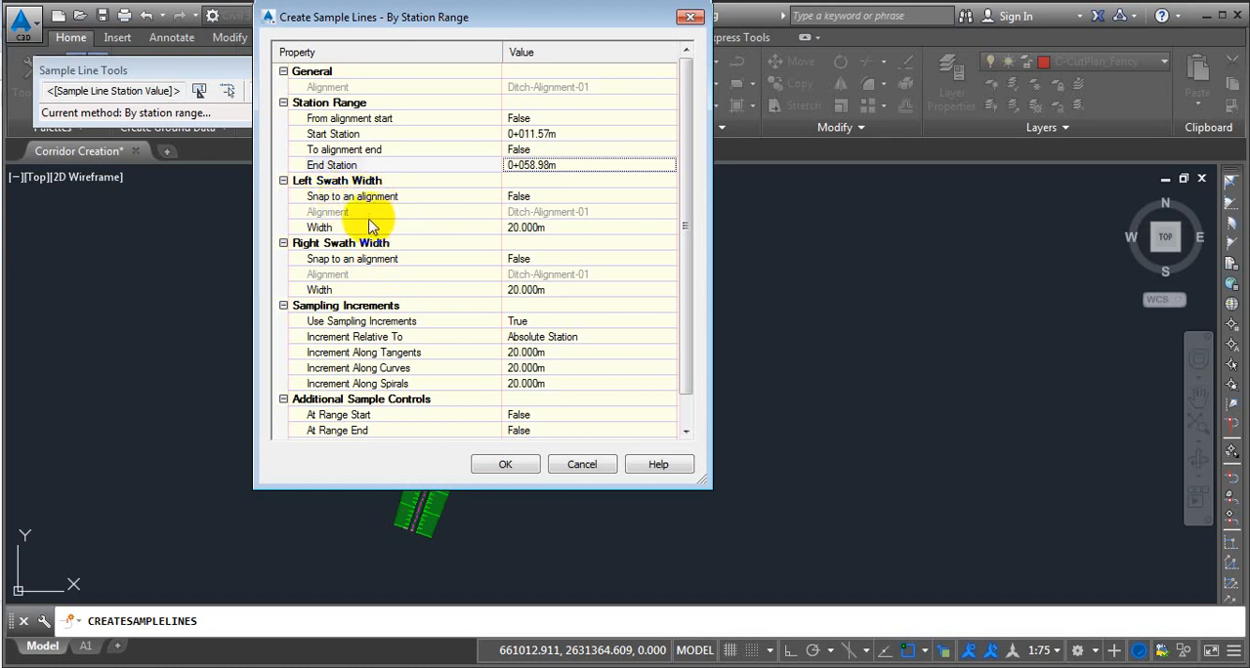
Set both the left and right swath widths to 6 m.
{"action": "left_click", "coordinate": [324, 226]}
{"action": "left_click", "coordinate": [551, 228]}
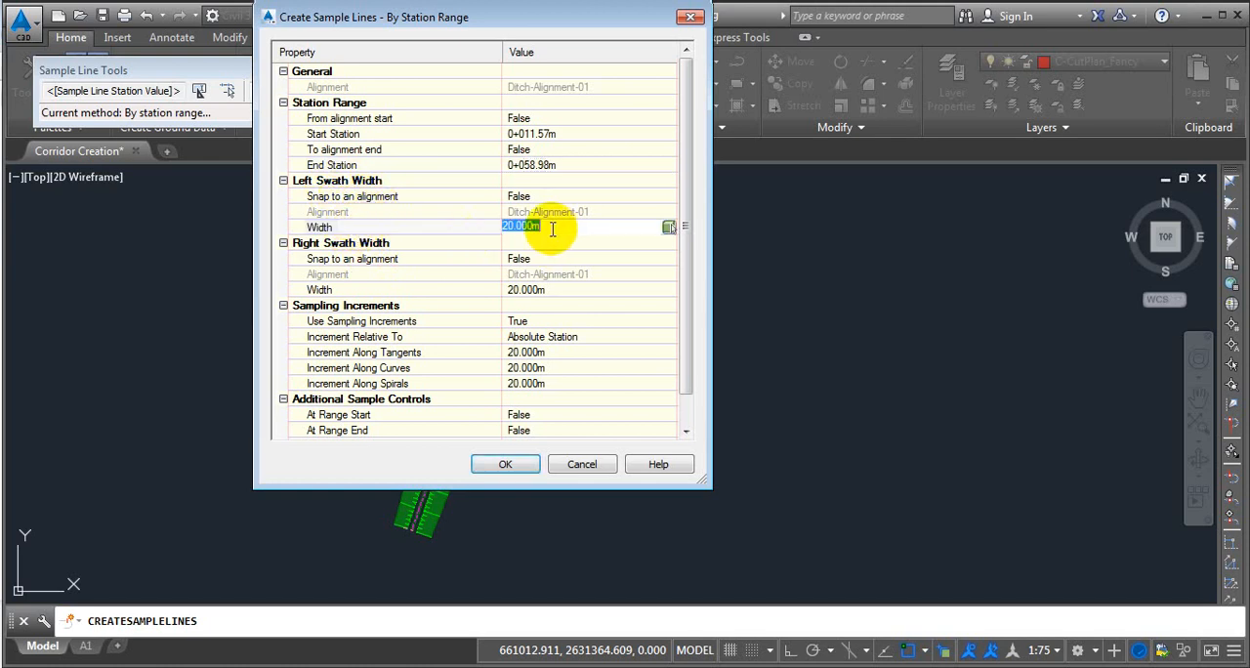
{"action": "type", "text": "6"}
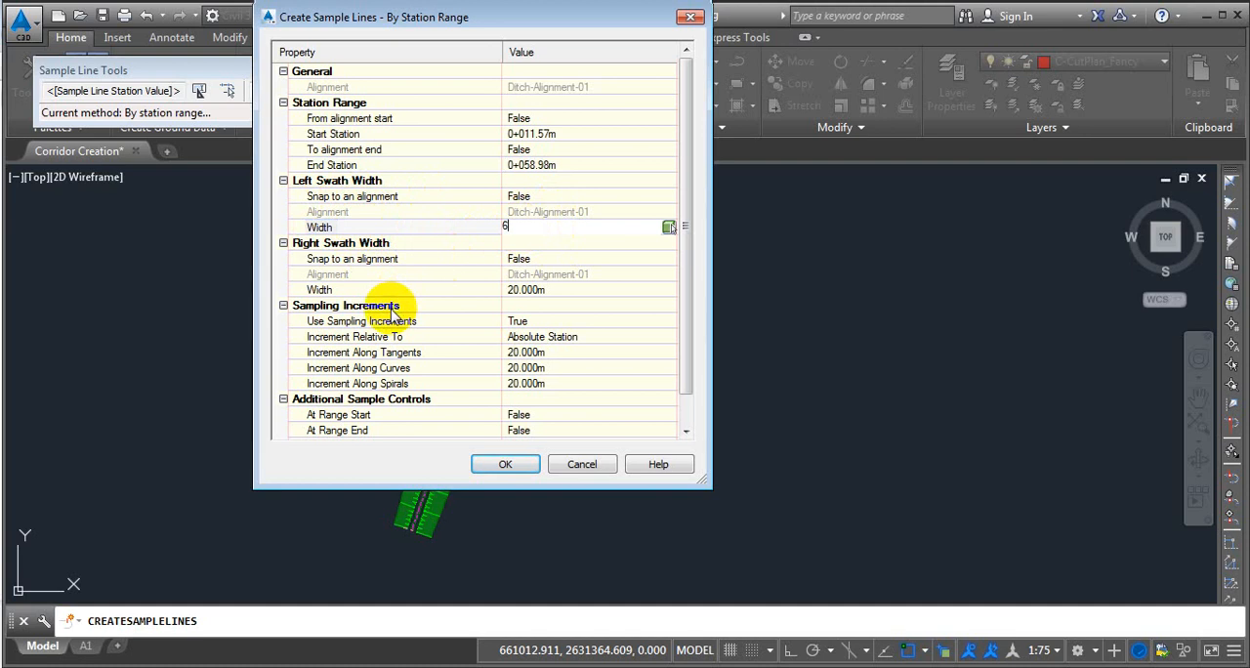
{"action": "left_click", "coordinate": [335, 242]}
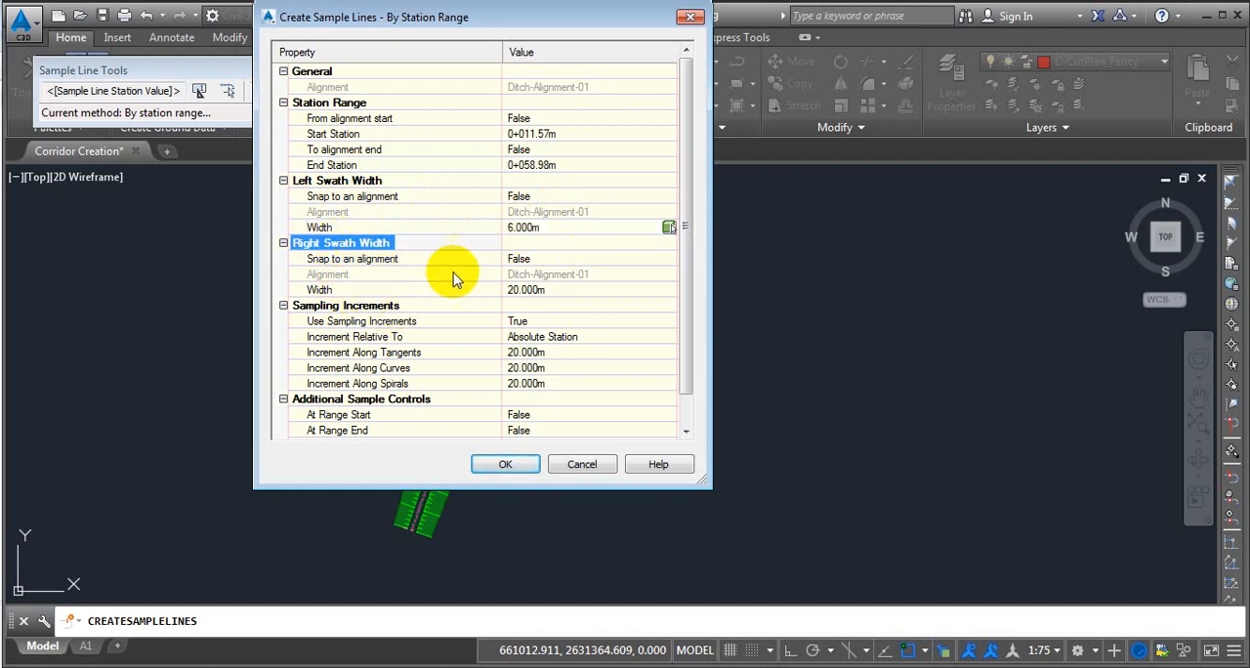
{"action": "left_click", "coordinate": [548, 289]}
{"action": "type", "text": "6"}
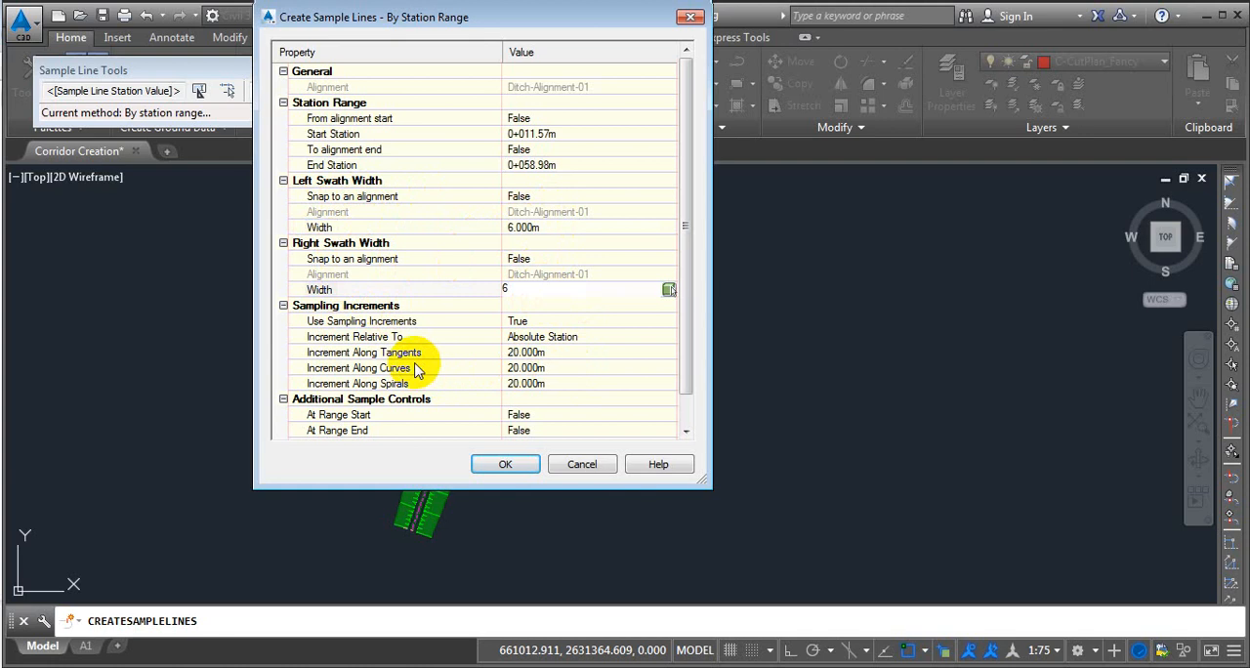
Set the sampling increments along tangents, curves and spirals to 6 m, create the sample lines and end the command.
{"action": "left_click", "coordinate": [561, 352]}
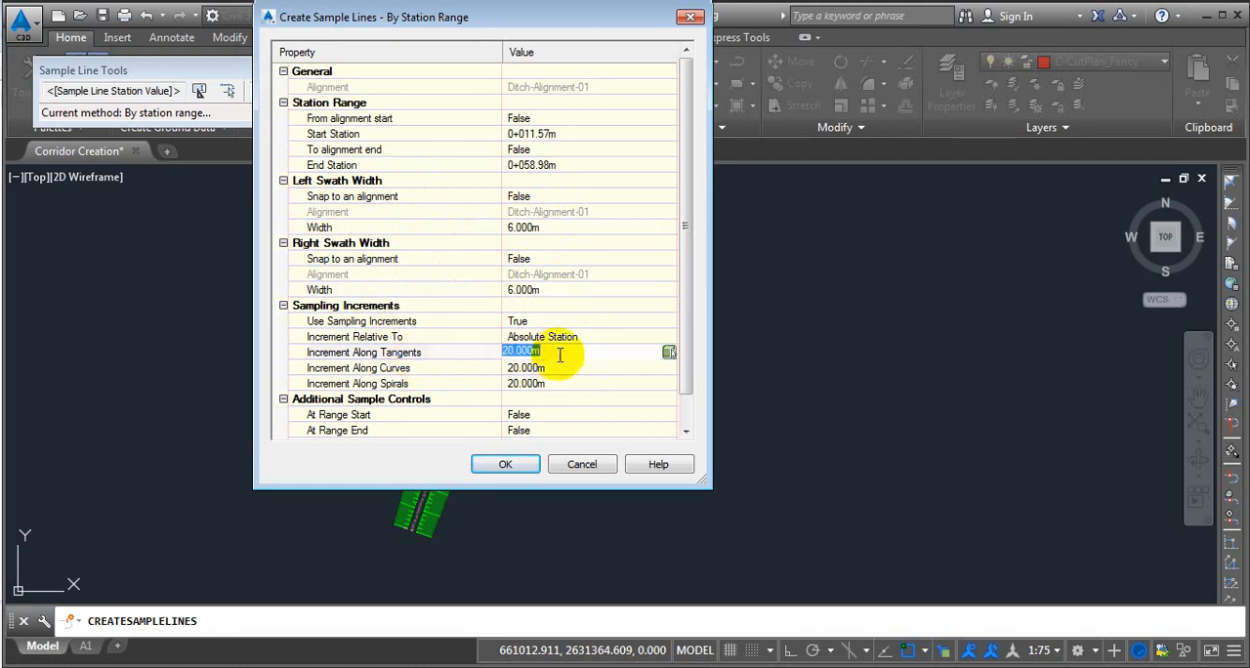
{"action": "type", "text": "6"}
{"action": "left_click", "coordinate": [556, 368]}
{"action": "type", "text": "6"}
{"action": "left_click", "coordinate": [552, 383]}
{"action": "type", "text": "6"}
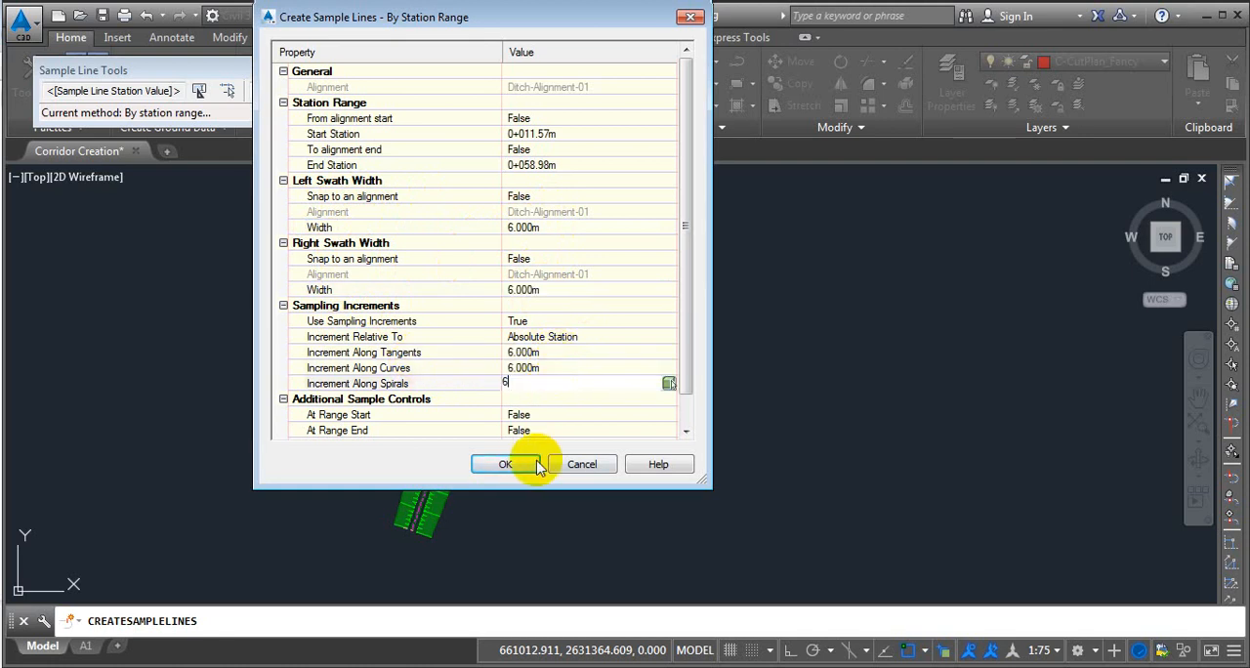
{"action": "left_click", "coordinate": [522, 464]}
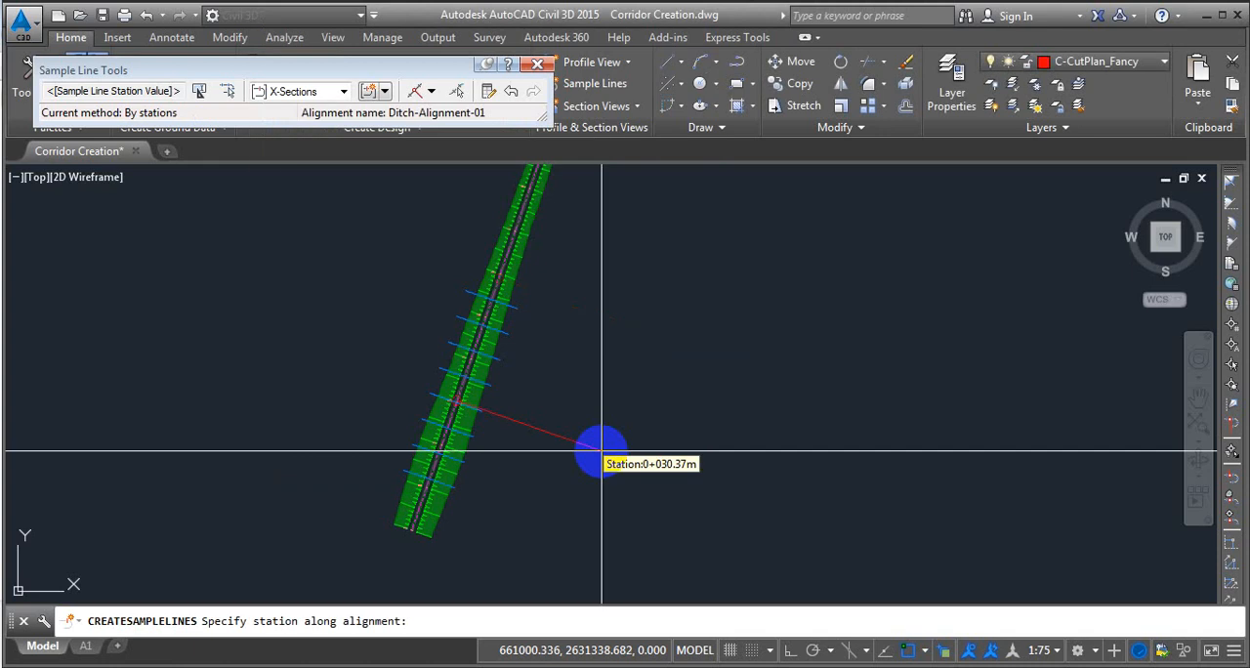
{"action": "key", "text": "Escape"}
{"action": "scroll", "coordinate": [474, 485], "scroll_direction": "up", "scroll_amount": 2}
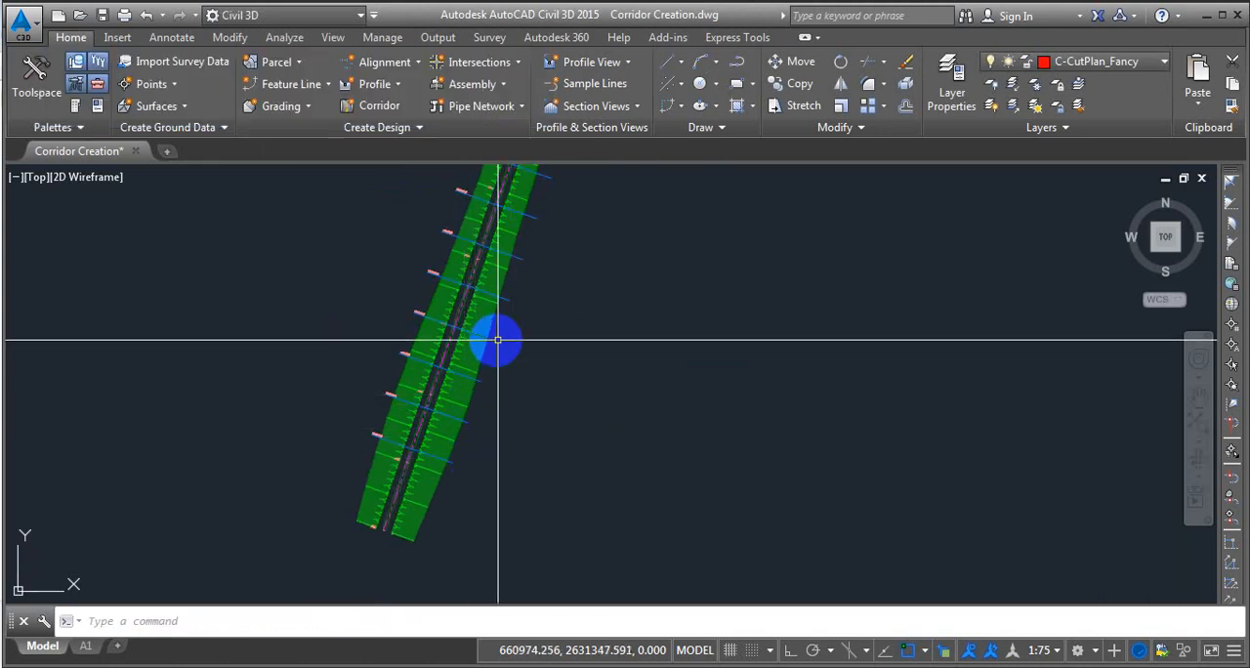
{"action": "middle_click_drag", "start_coordinate": [550, 223], "coordinate": [543, 295]}
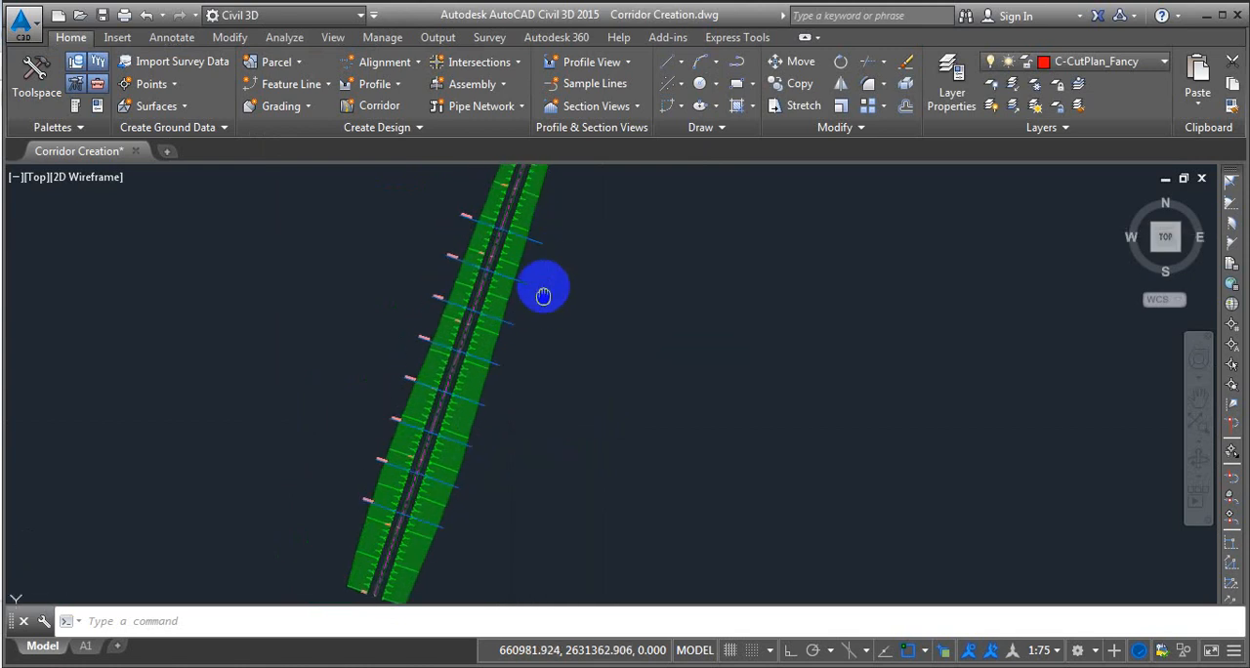
{"action": "scroll", "coordinate": [605, 296], "scroll_direction": "down", "scroll_amount": 2}
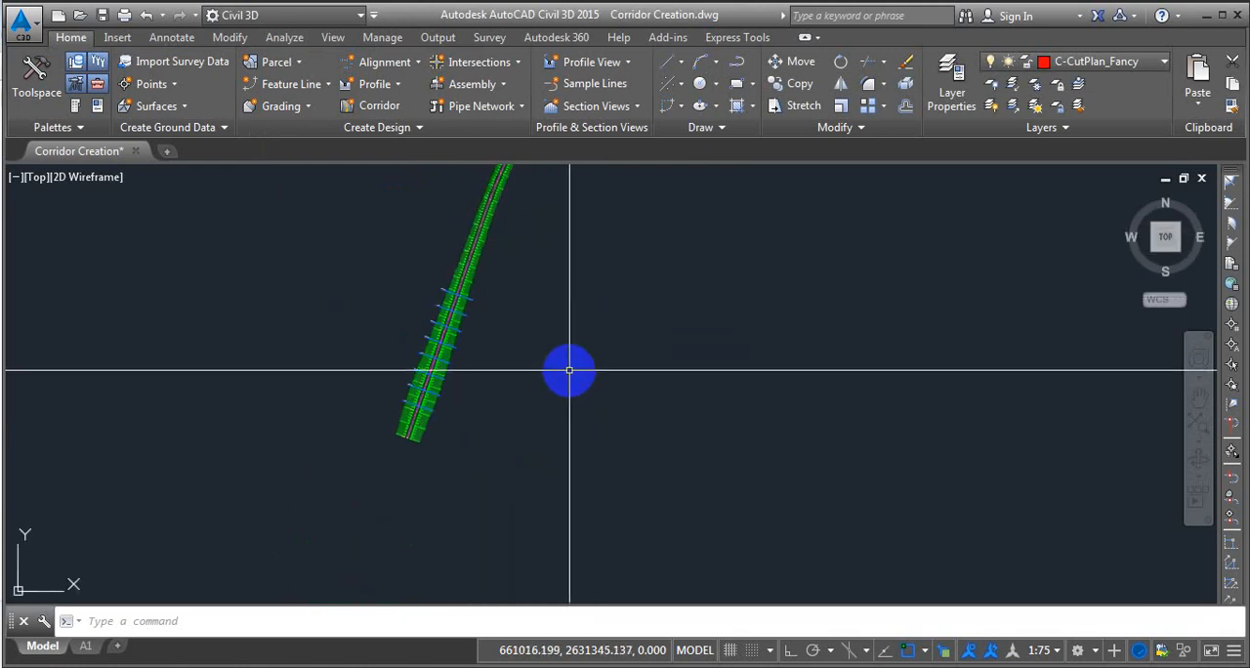
{"action": "scroll", "coordinate": [569, 370], "scroll_direction": "down", "scroll_amount": 2}
{"action": "middle_click_drag", "start_coordinate": [589, 391], "coordinate": [510, 365]}
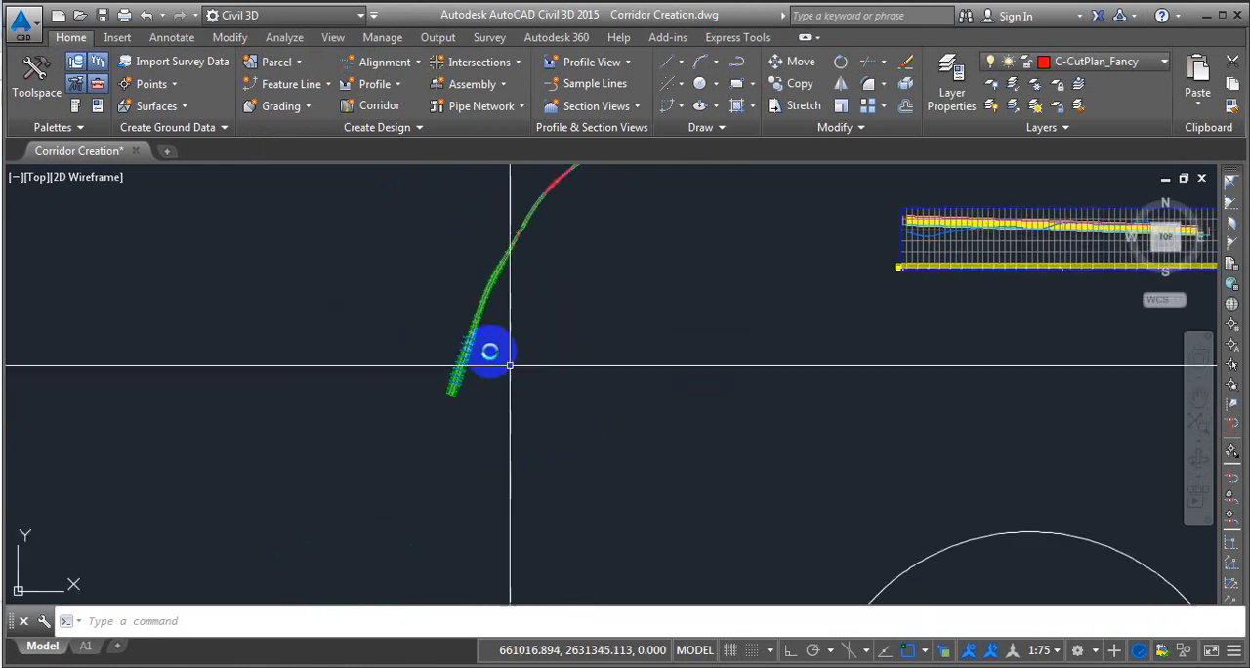
{"action": "scroll", "coordinate": [510, 365], "scroll_direction": "up", "scroll_amount": 2}
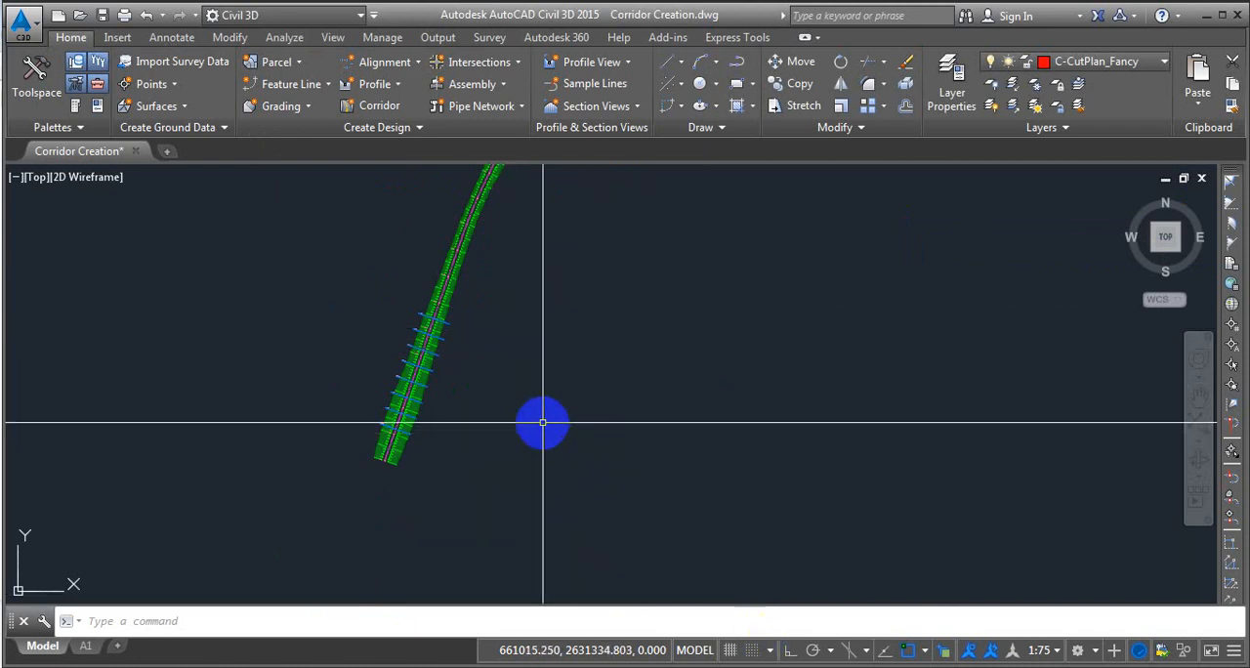
{"action": "middle_click_drag", "start_coordinate": [538, 421], "coordinate": [468, 387]}
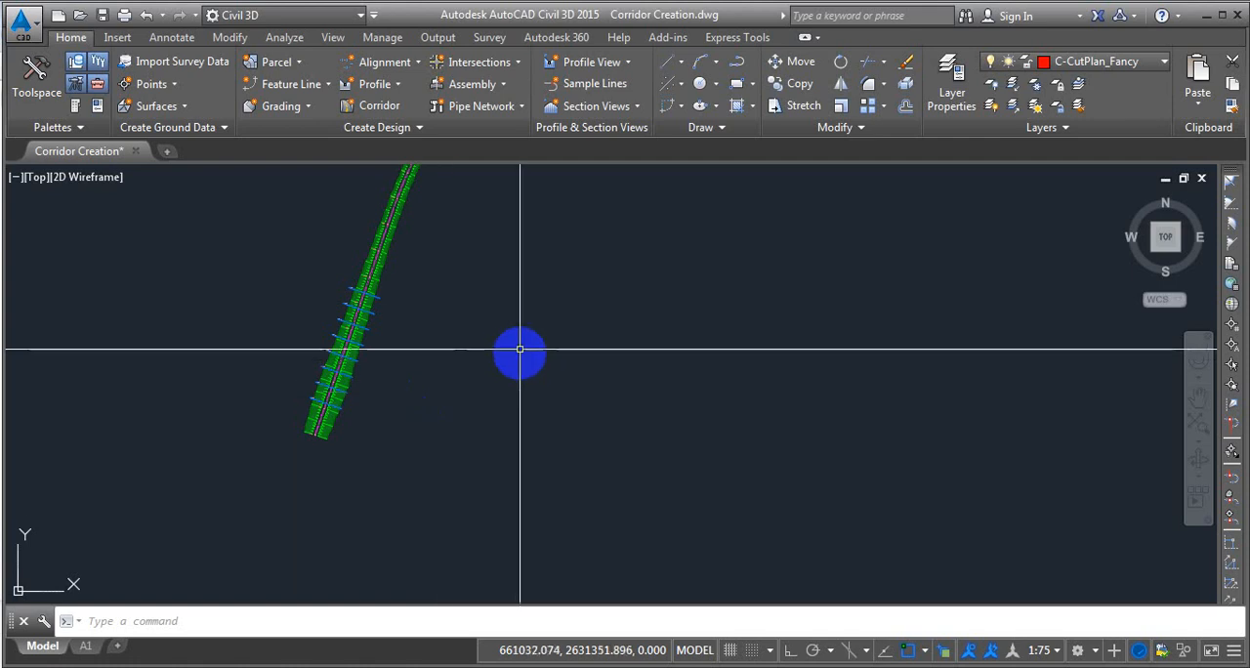
Examine the alignment, sample line group and section placement template options for creating multiple section views, and leave without creating any.
{"action": "left_click", "coordinate": [595, 105]}
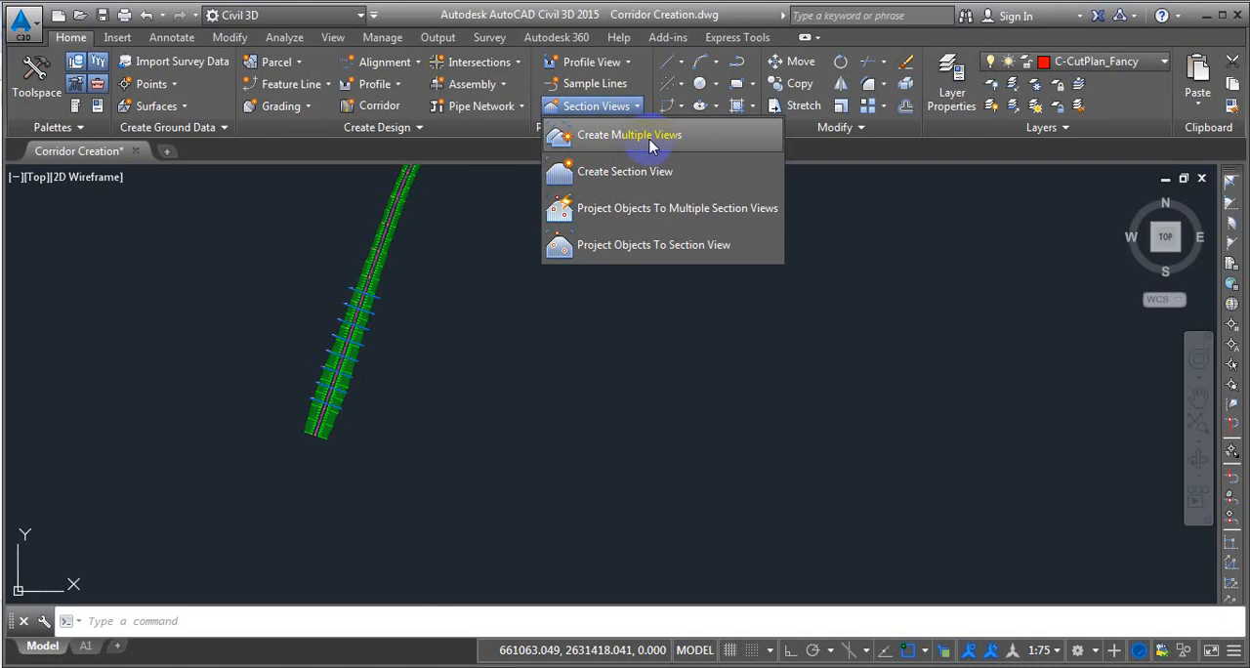
{"action": "left_click", "coordinate": [649, 136]}
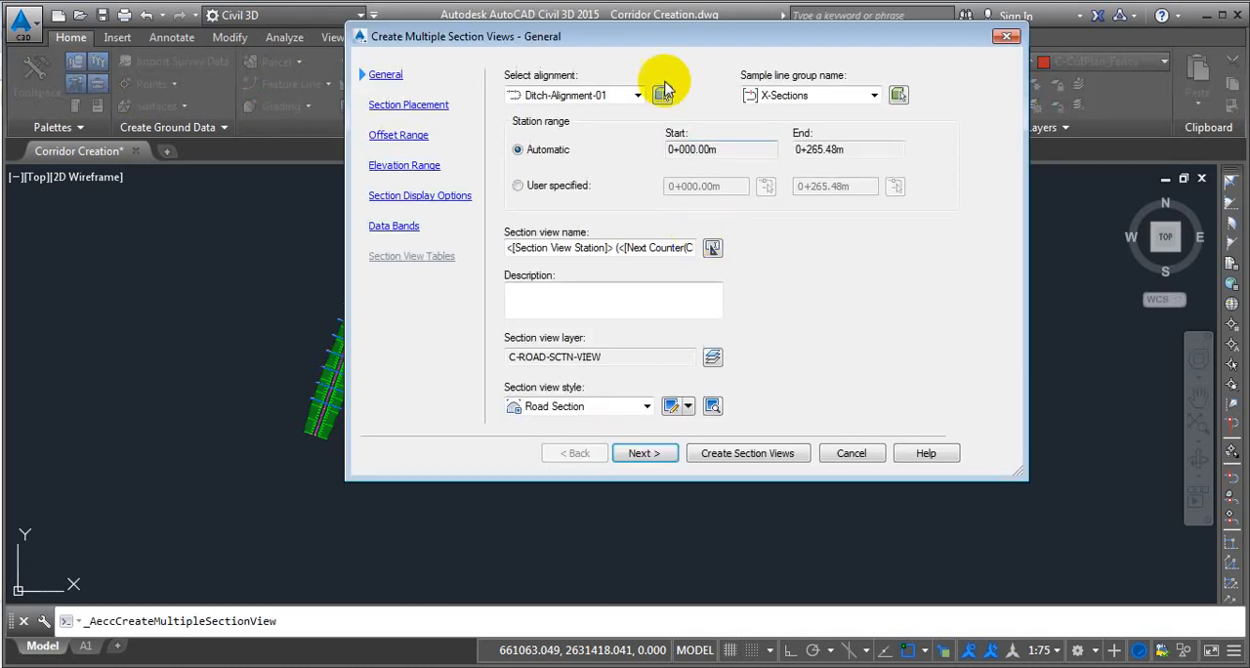
{"action": "left_click_drag", "start_coordinate": [636, 36], "coordinate": [558, 77]}
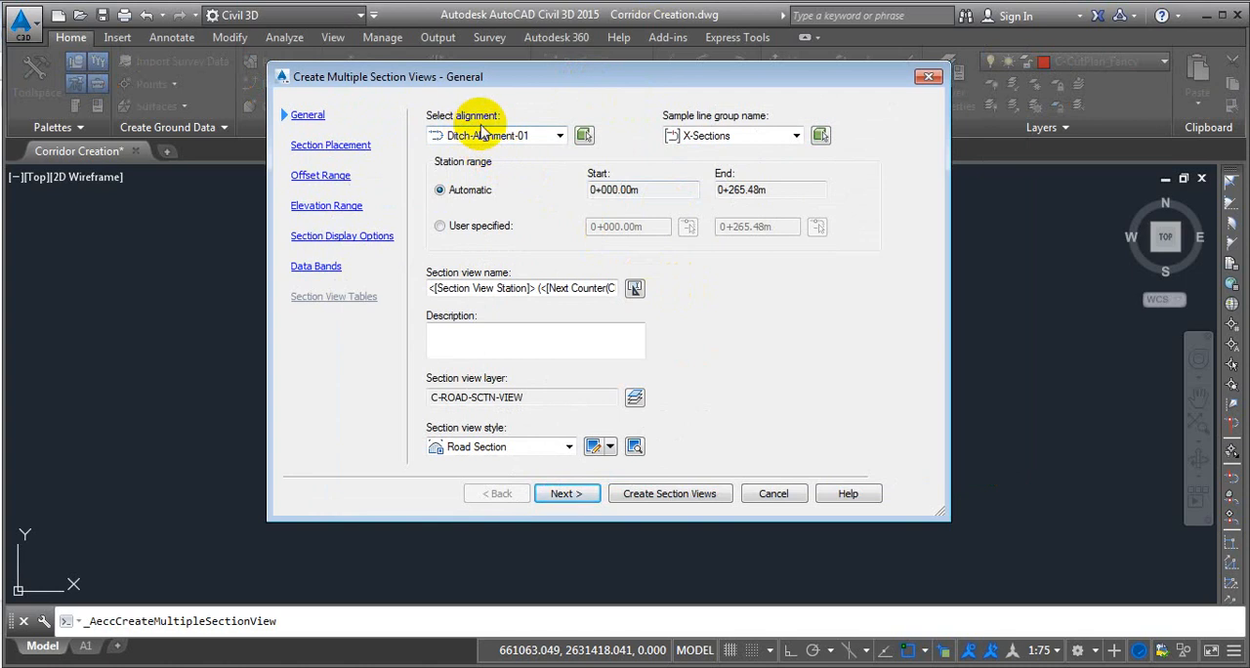
{"action": "left_click", "coordinate": [560, 135]}
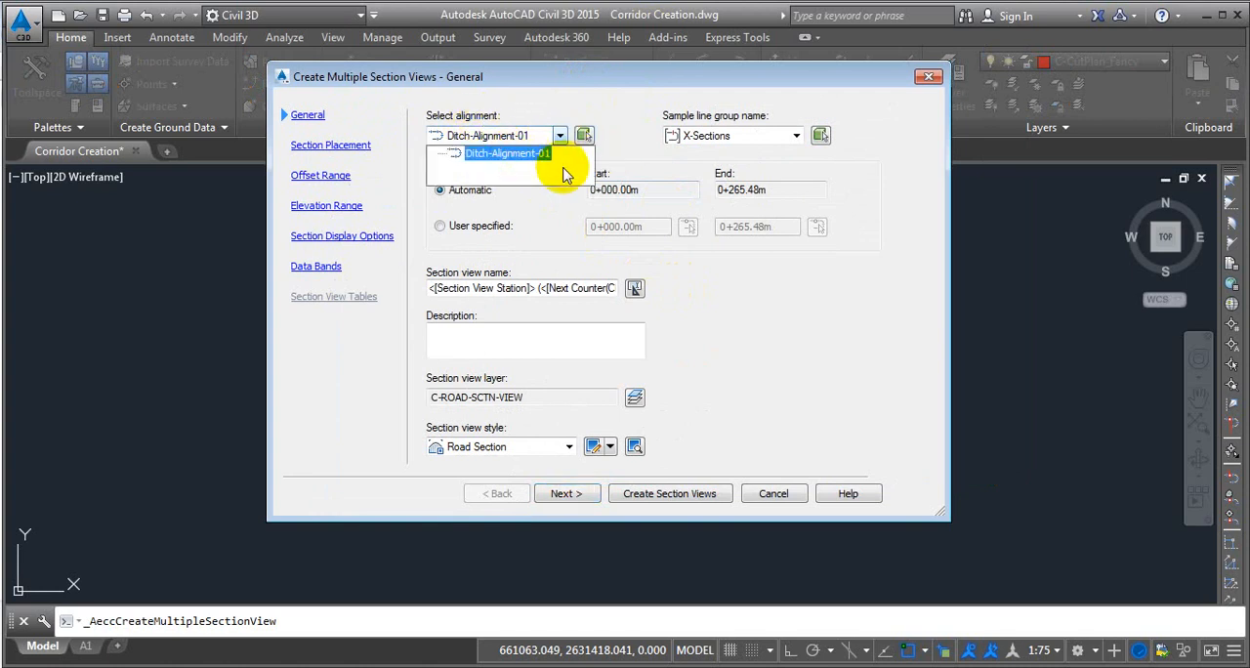
{"action": "left_click", "coordinate": [563, 173]}
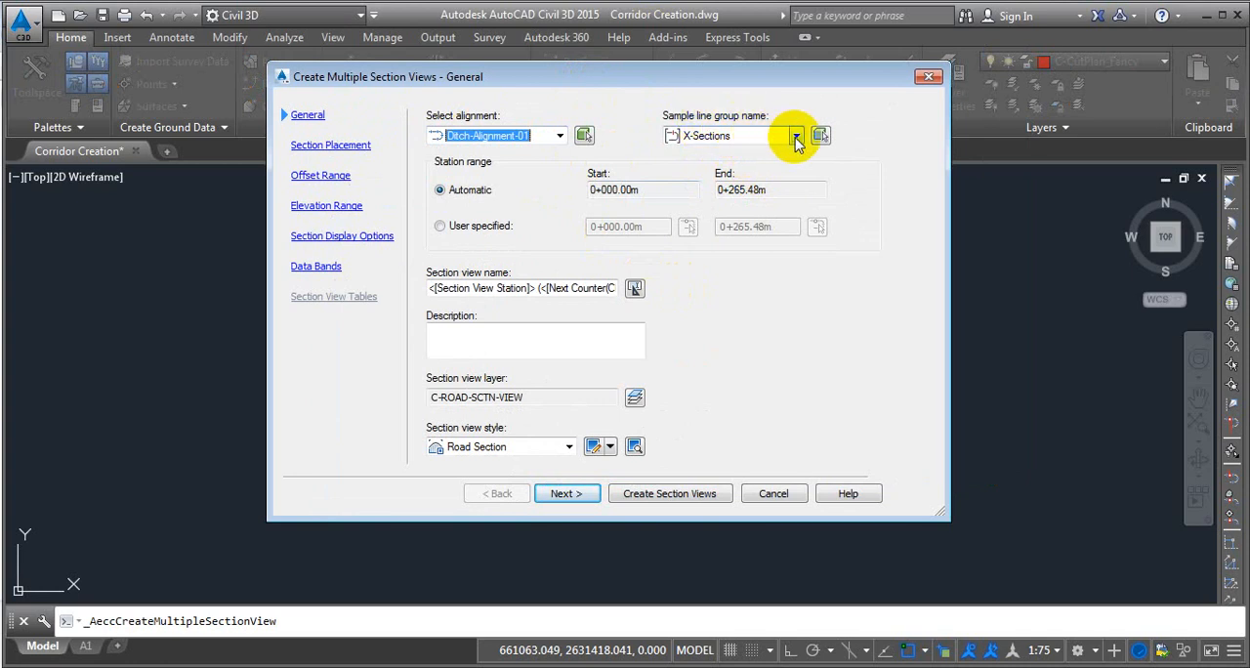
{"action": "left_click", "coordinate": [796, 137]}
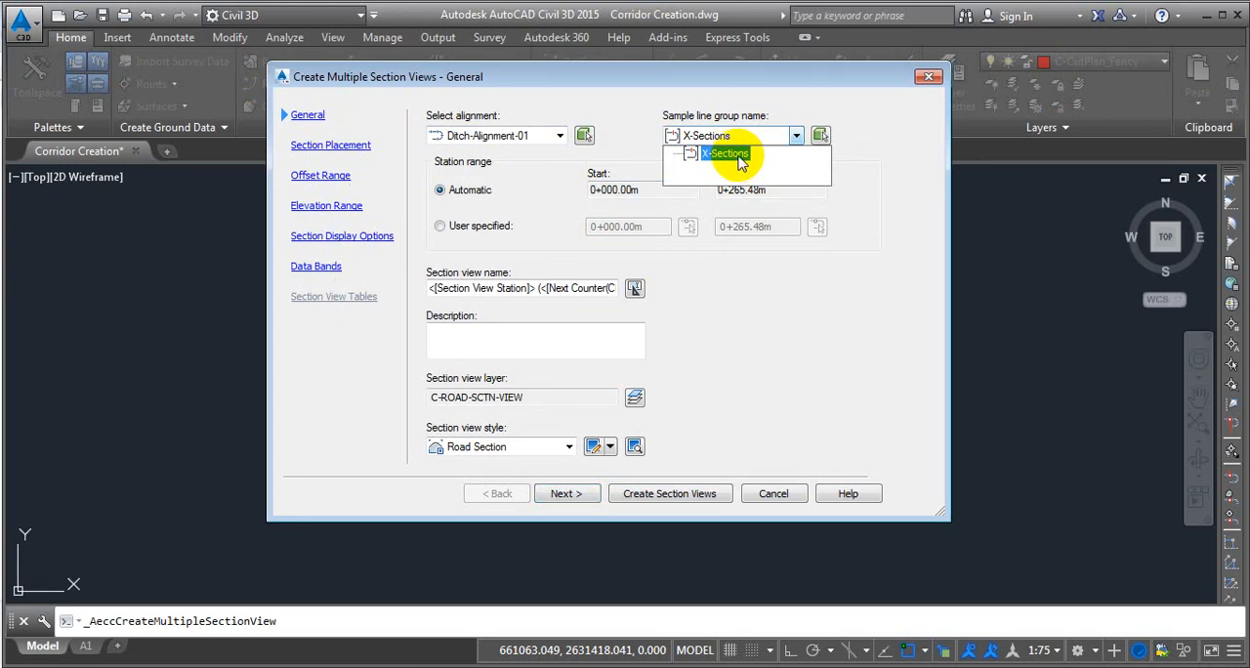
{"action": "left_click", "coordinate": [886, 253]}
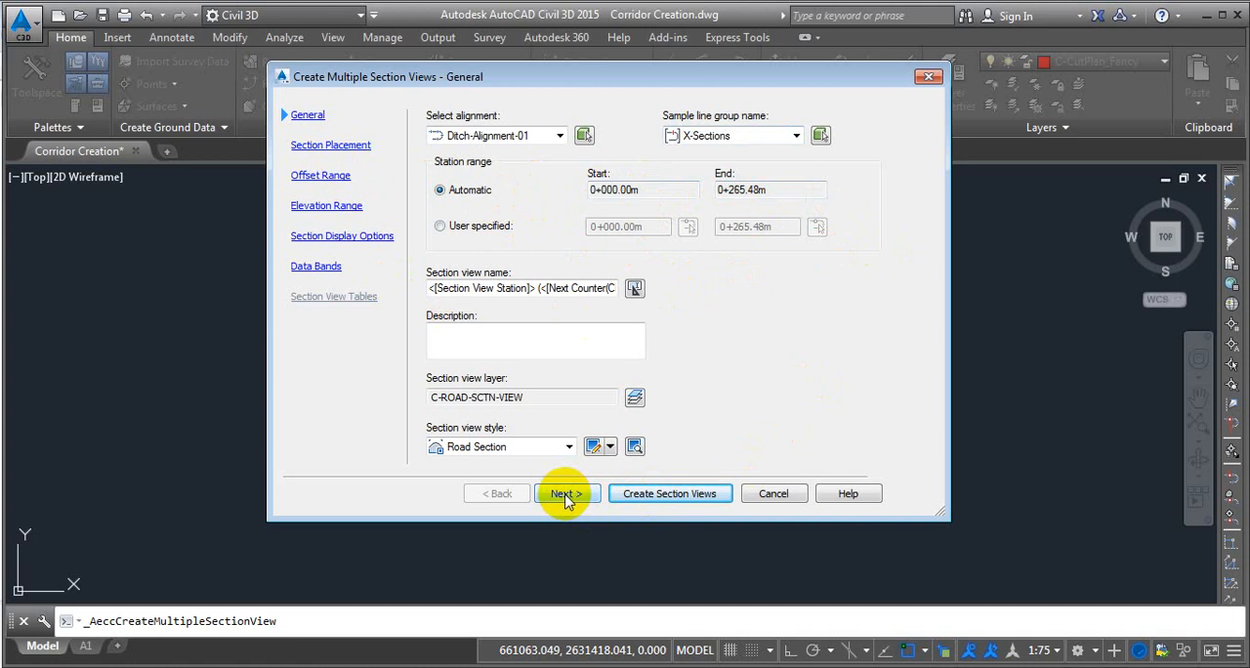
{"action": "left_click", "coordinate": [350, 146]}
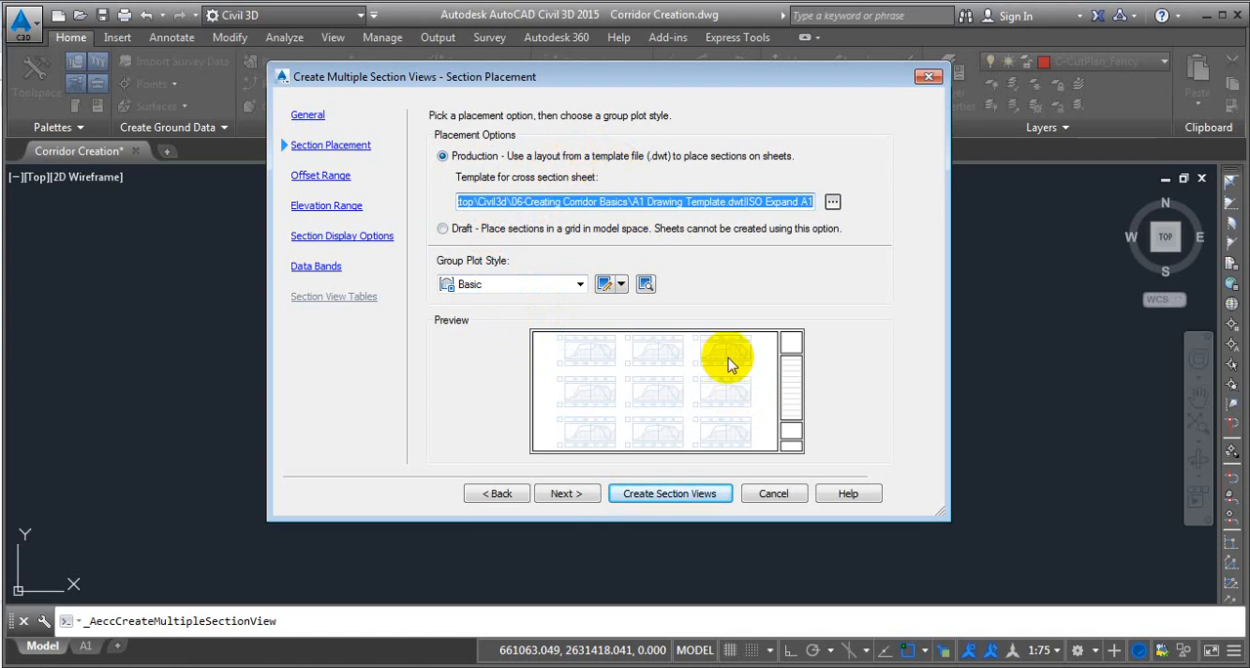
{"action": "left_click", "coordinate": [785, 496]}
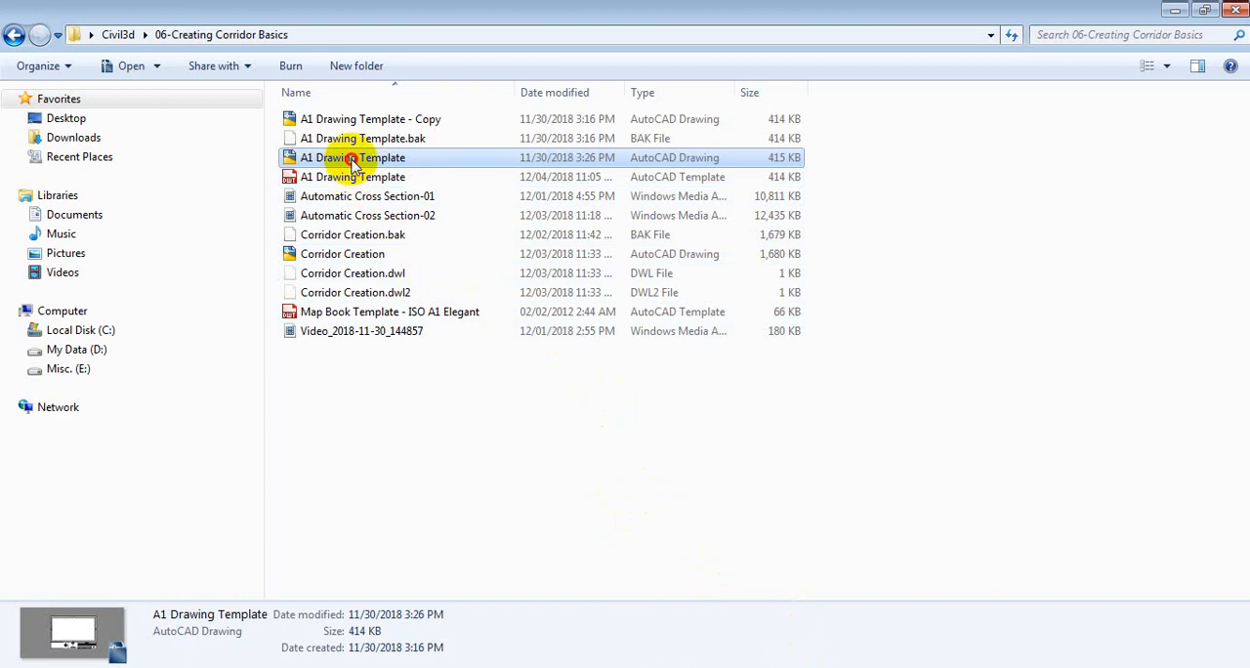
Open the A1 Drawing Template drawing from the 06-Creating Corridor Basics folder in Civil 3D, leaving its title block deselected.
{"action": "left_click_drag", "start_coordinate": [351, 159], "coordinate": [739, 667]}
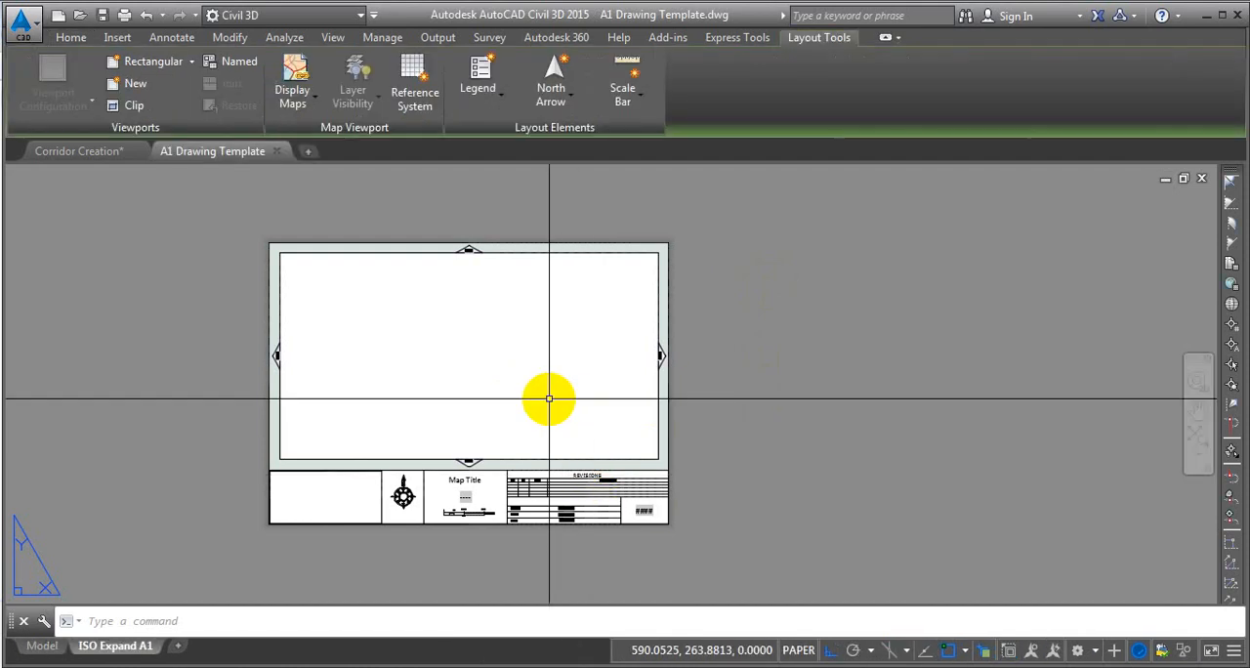
{"action": "middle_click_drag", "start_coordinate": [566, 372], "coordinate": [654, 321]}
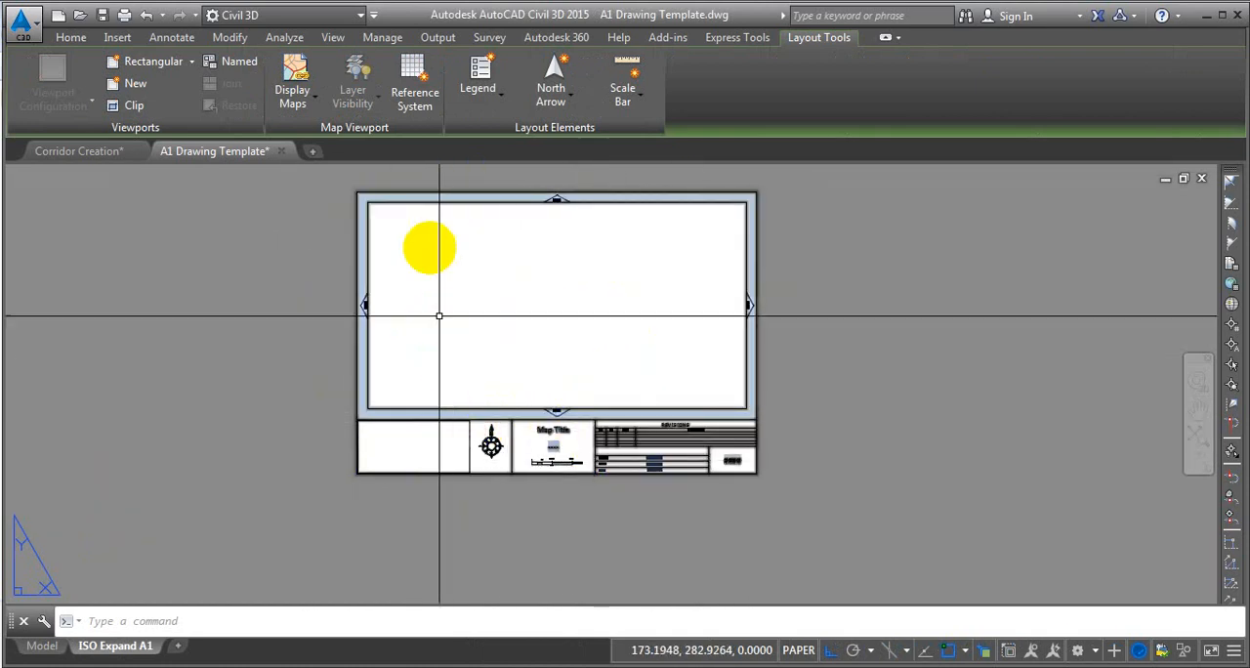
{"action": "left_click", "coordinate": [430, 204]}
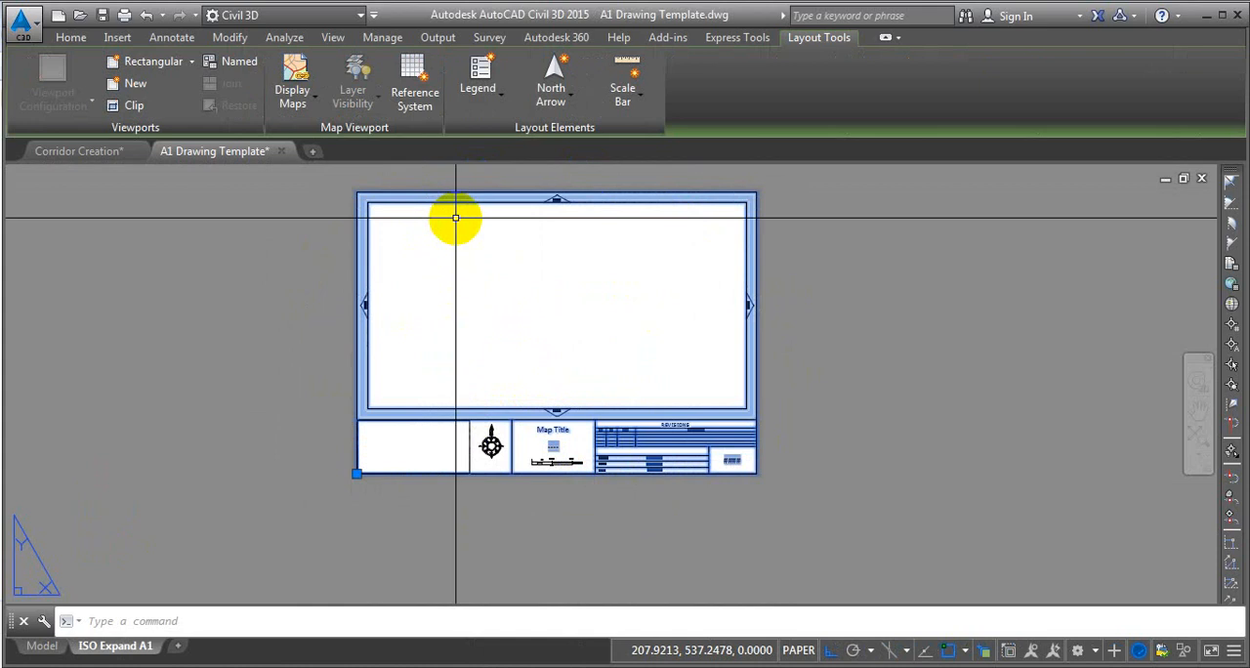
{"action": "key", "text": "Escape"}
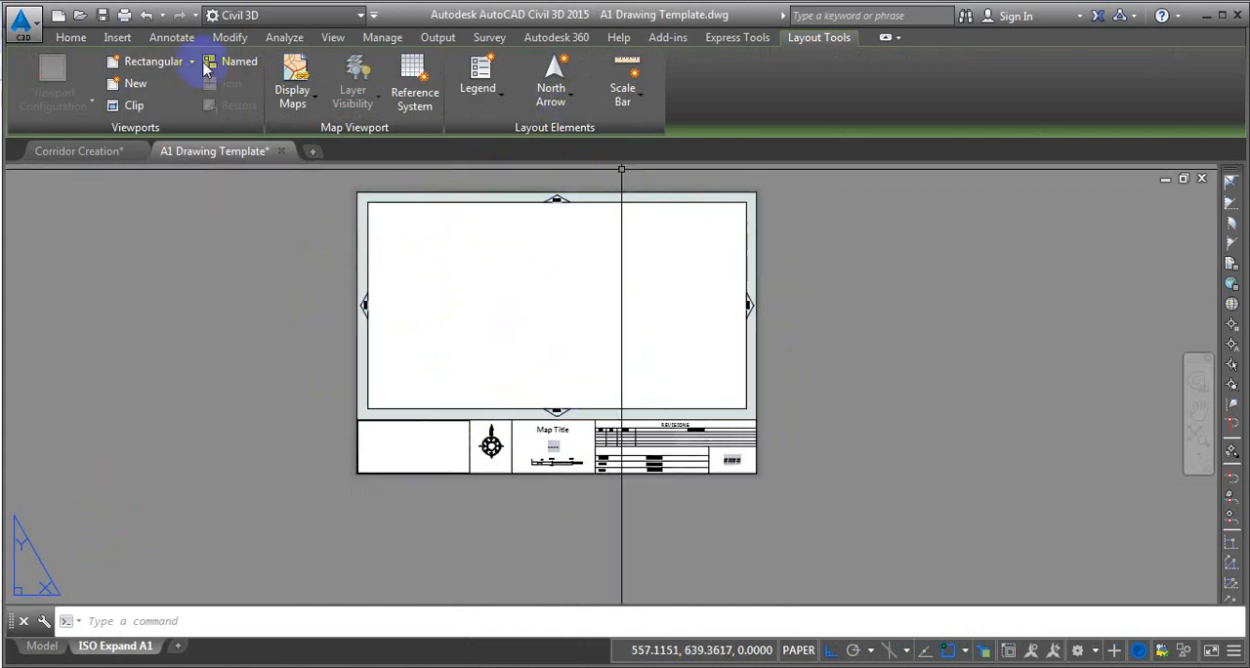
Create a rectangular viewport on the ISO Expand A1 layout that fills the inner frame of the sheet border.
{"action": "left_click", "coordinate": [155, 63]}
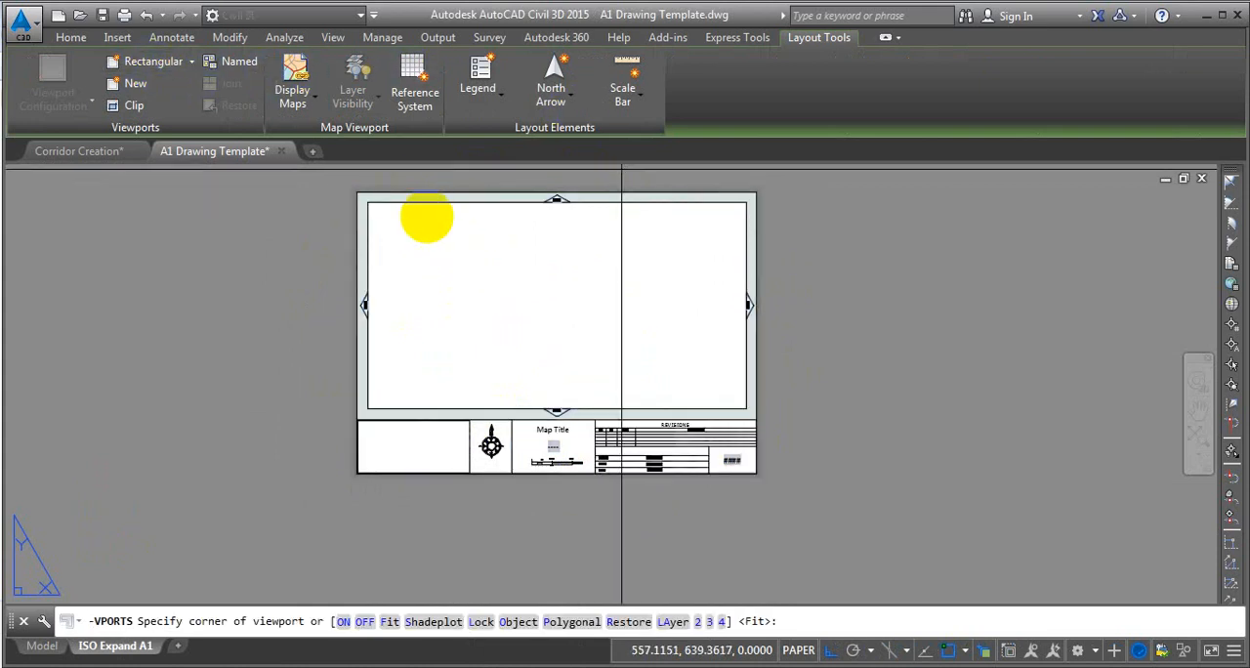
{"action": "left_click", "coordinate": [367, 202]}
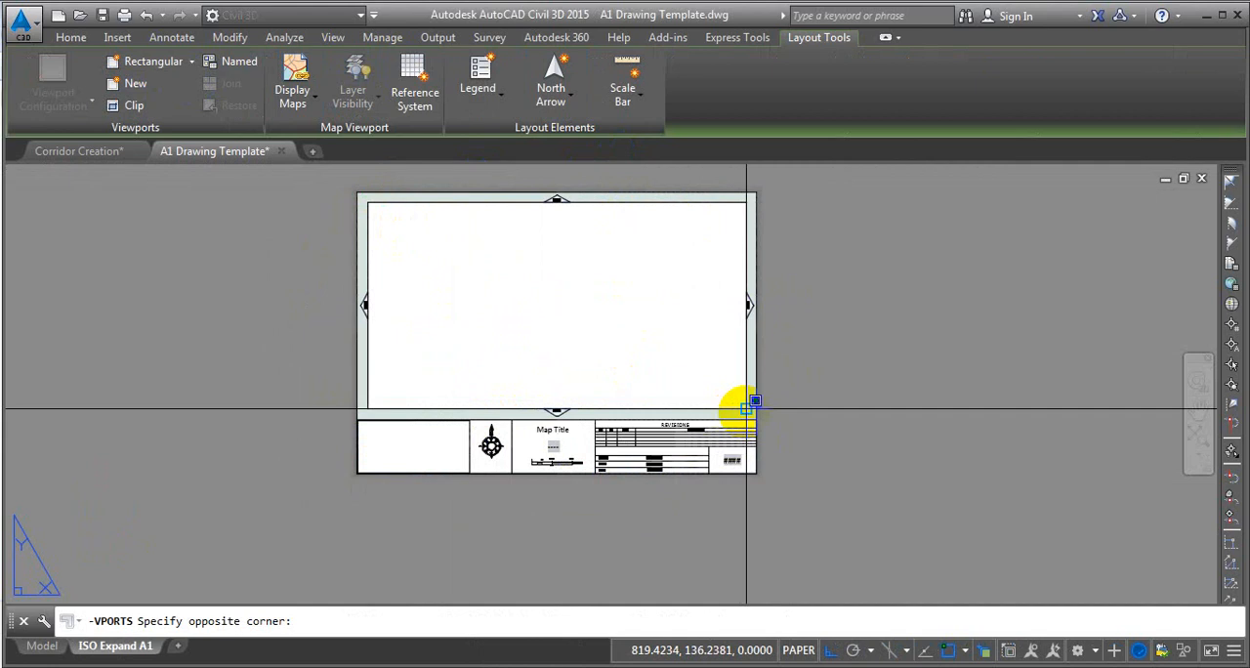
{"action": "left_click", "coordinate": [746, 408]}
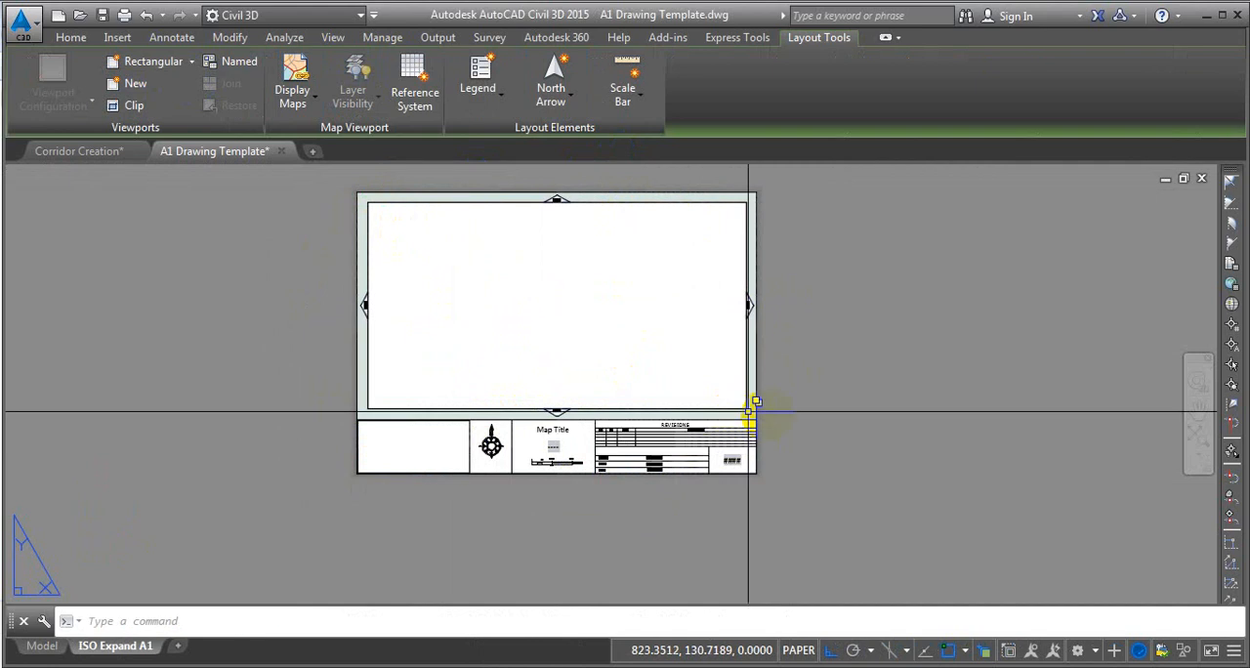
{"action": "left_click", "coordinate": [625, 200]}
{"action": "left_click", "coordinate": [697, 265]}
{"action": "key", "text": "Escape"}
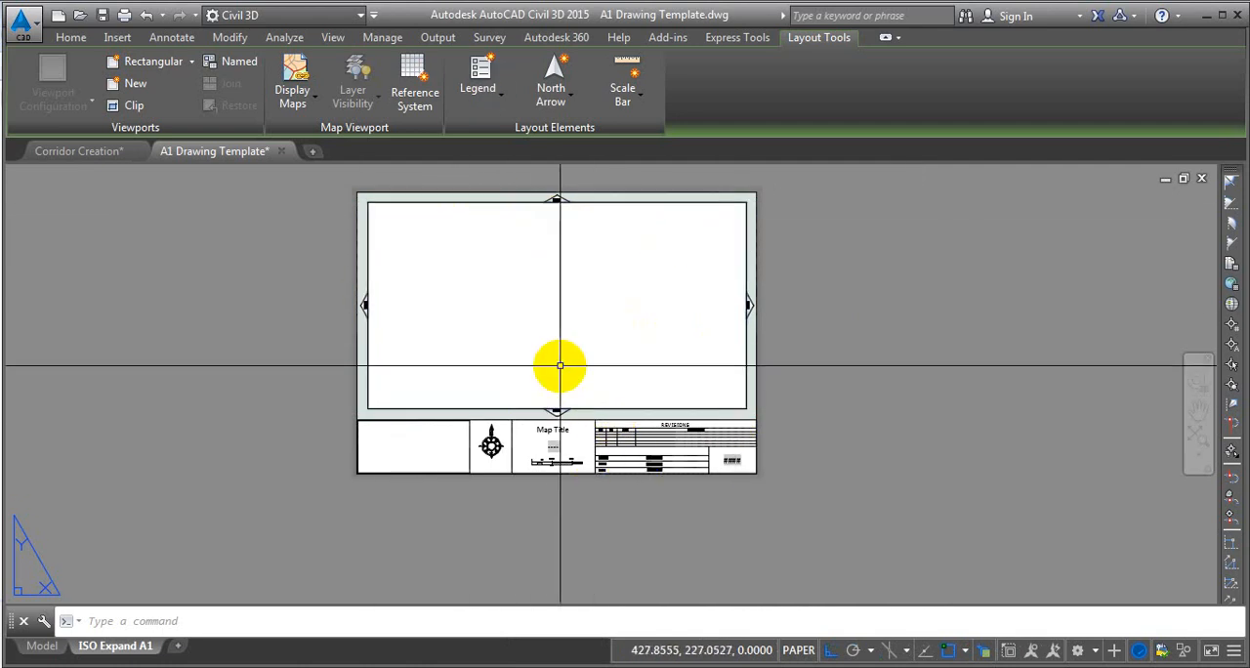
Examine the A1 layout and its viewport in the Corridor Creation drawing, and return to the A1 Drawing Template drawing.
{"action": "left_click", "coordinate": [102, 153]}
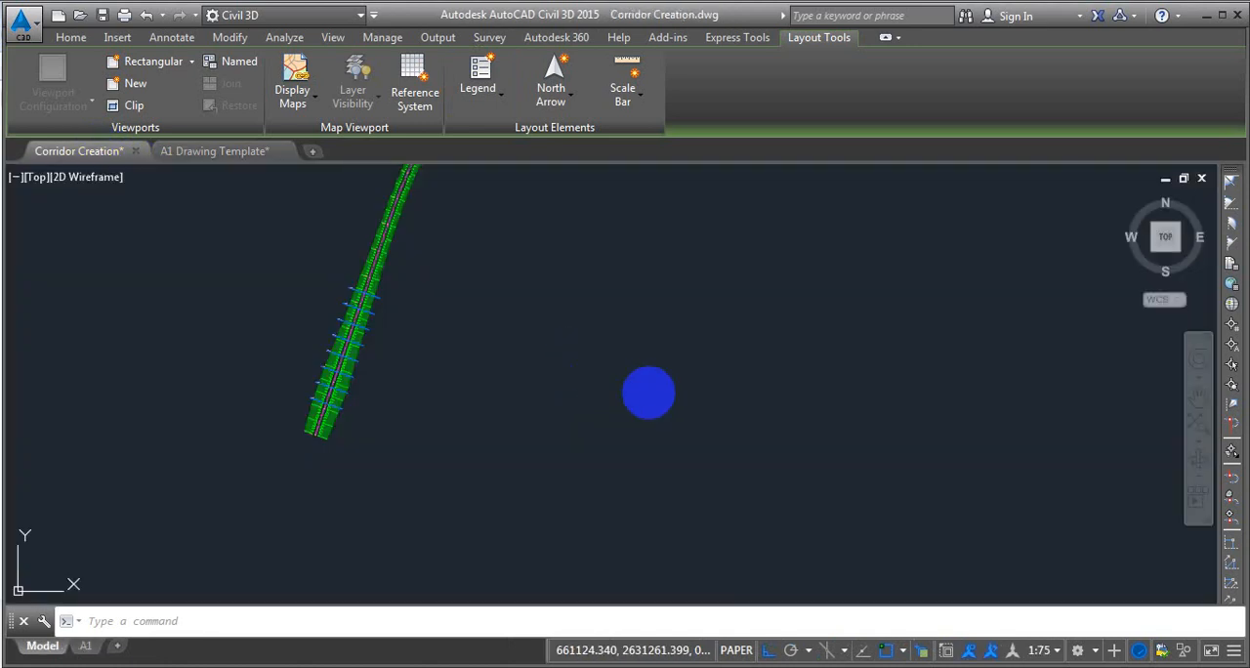
{"action": "scroll", "coordinate": [342, 405], "scroll_direction": "down", "scroll_amount": 4}
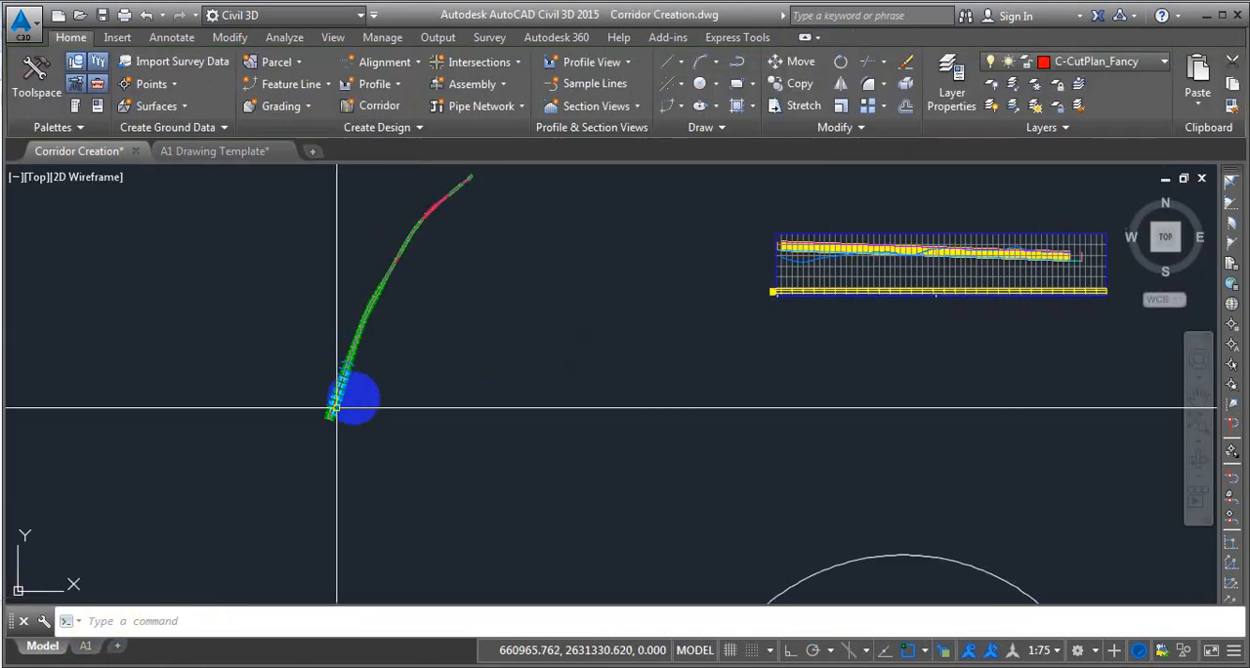
{"action": "middle_click_drag", "start_coordinate": [431, 346], "coordinate": [362, 371]}
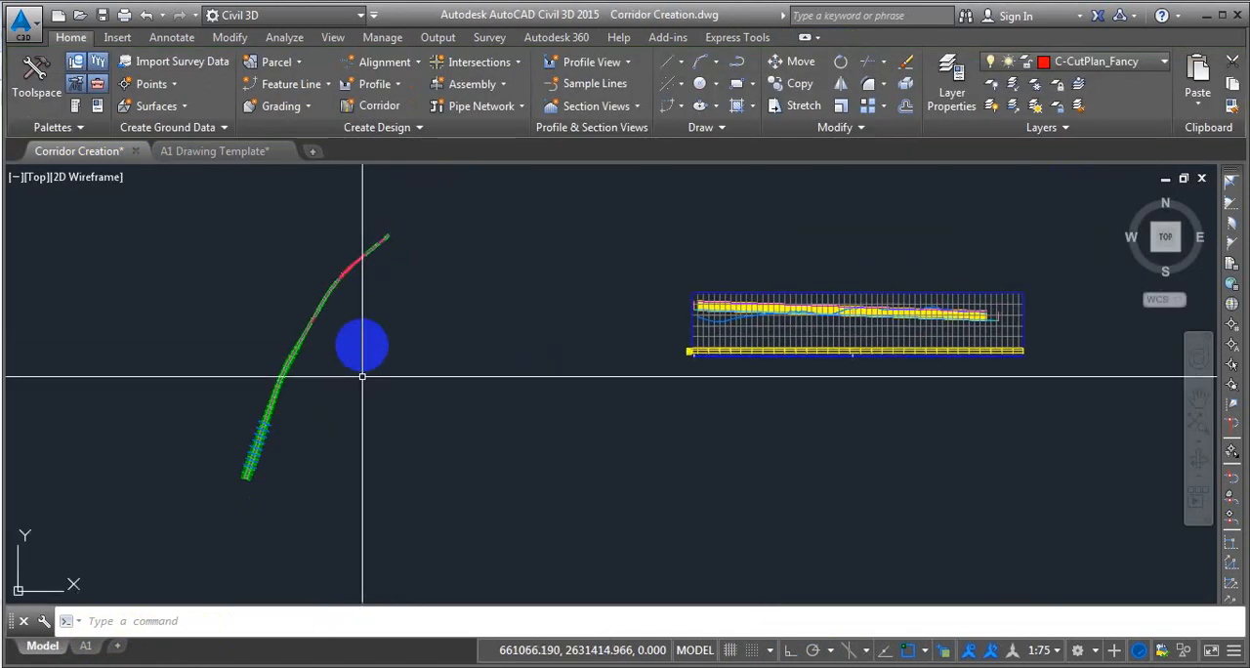
{"action": "left_click", "coordinate": [86, 648]}
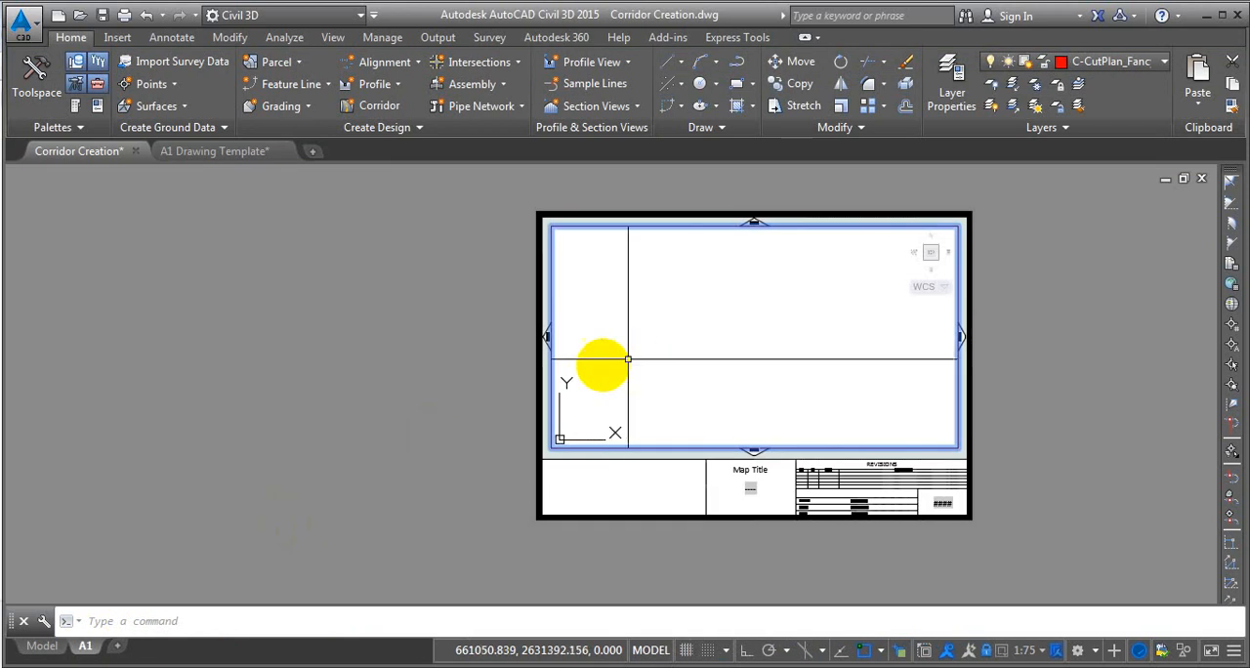
{"action": "double_click", "coordinate": [999, 354]}
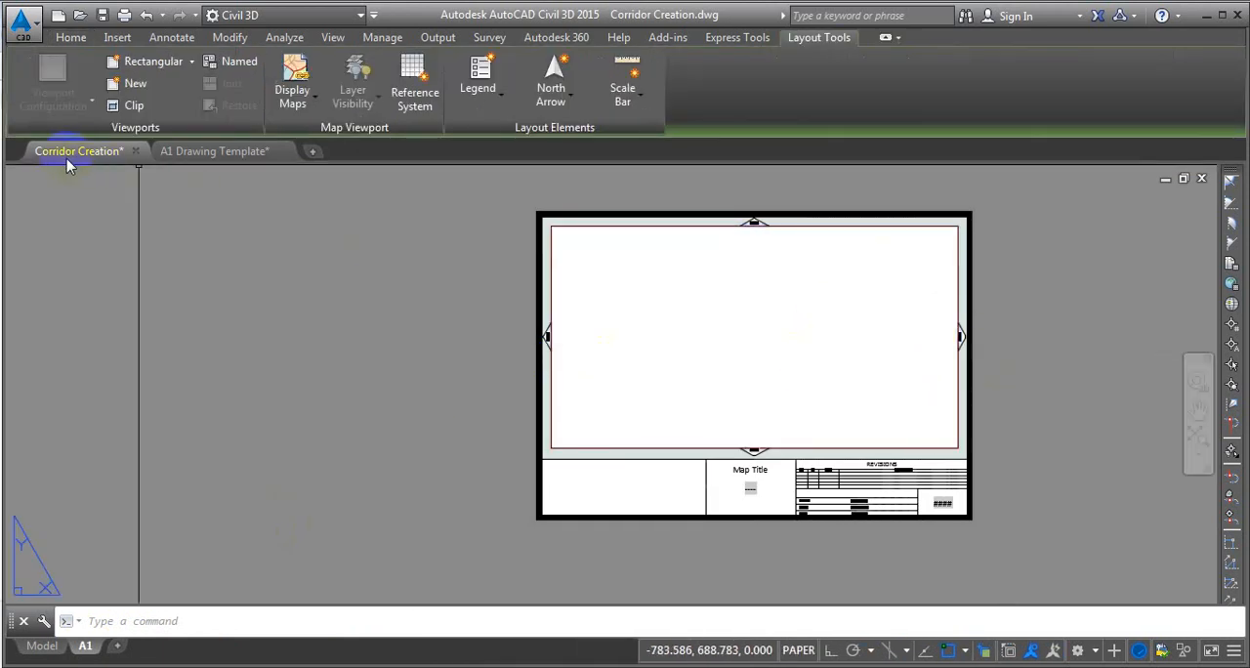
{"action": "middle_click_drag", "start_coordinate": [934, 451], "coordinate": [751, 470]}
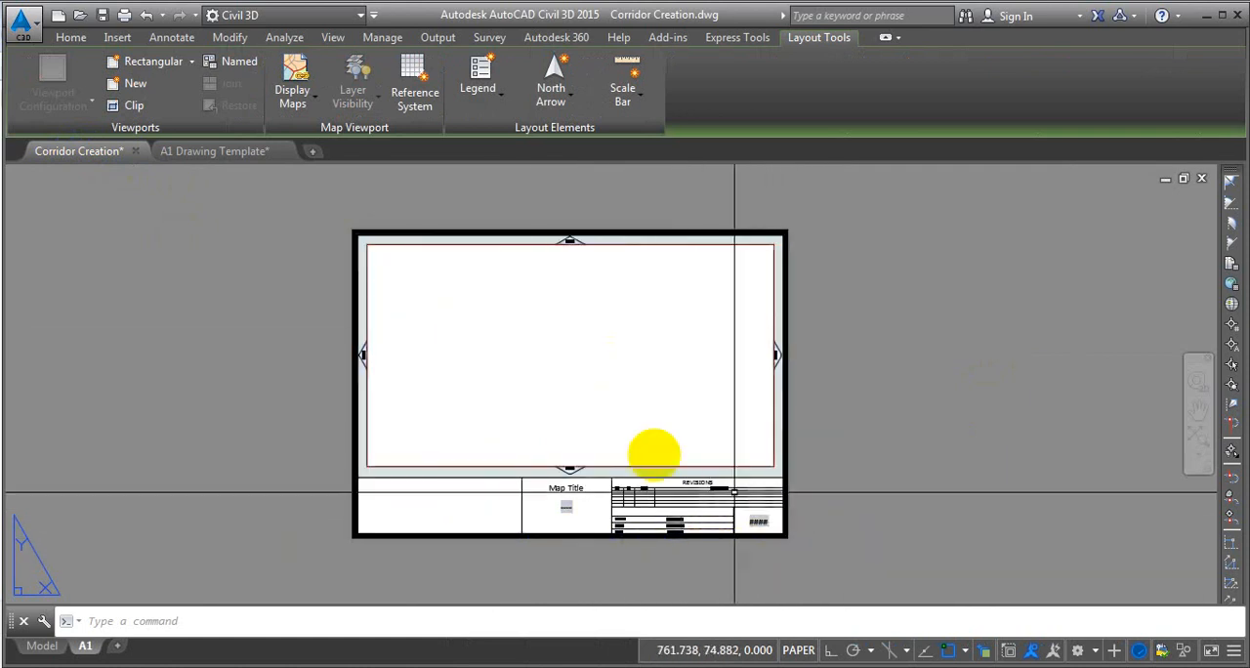
{"action": "left_click", "coordinate": [230, 154]}
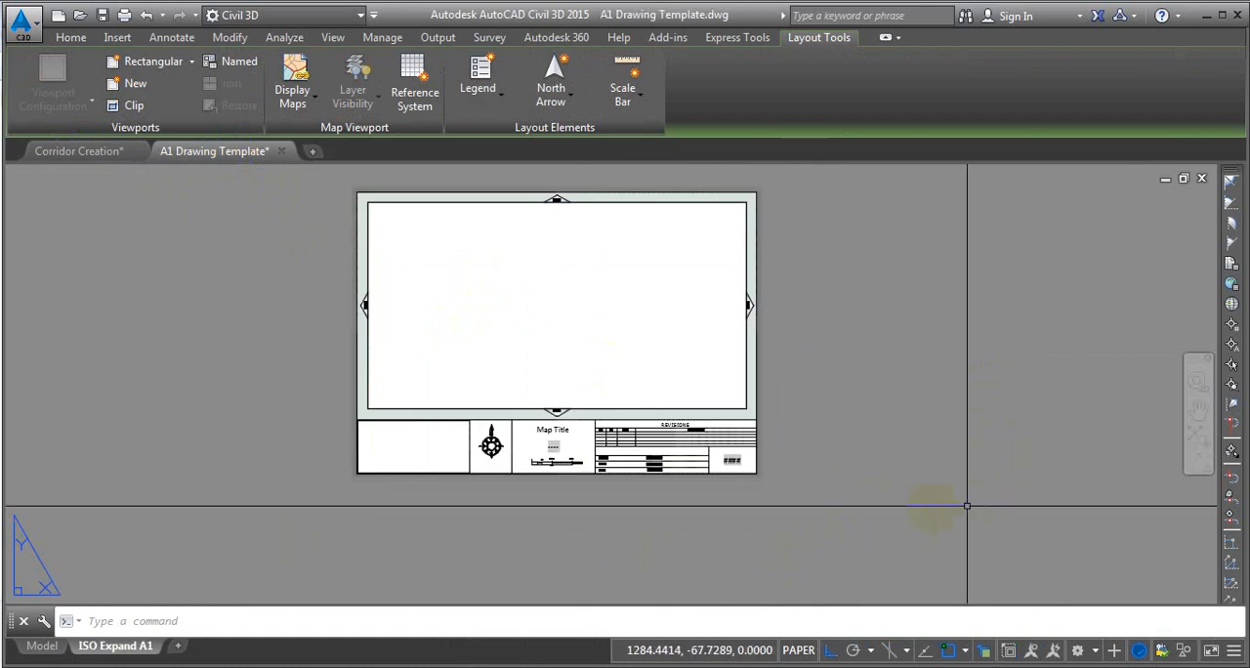
{"action": "middle_click_drag", "start_coordinate": [910, 458], "coordinate": [903, 464]}
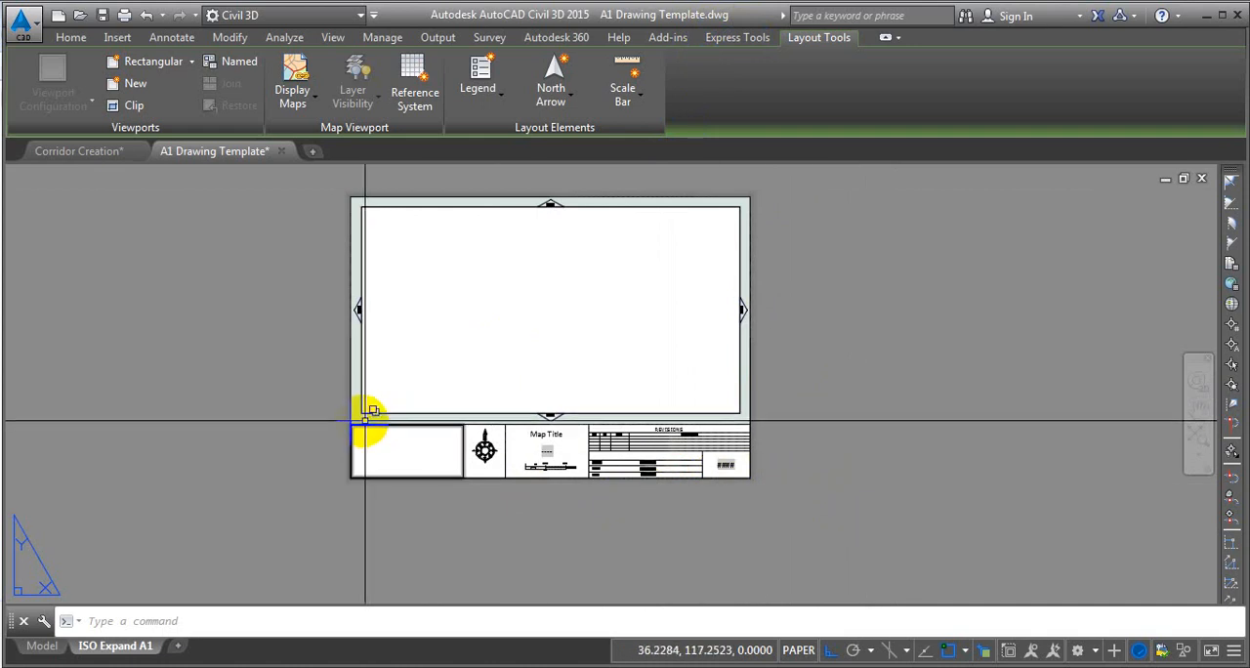
Check the overlapping viewport and title block reference along the sheet's inner frame, leaving both deselected.
{"action": "left_click", "coordinate": [362, 328]}
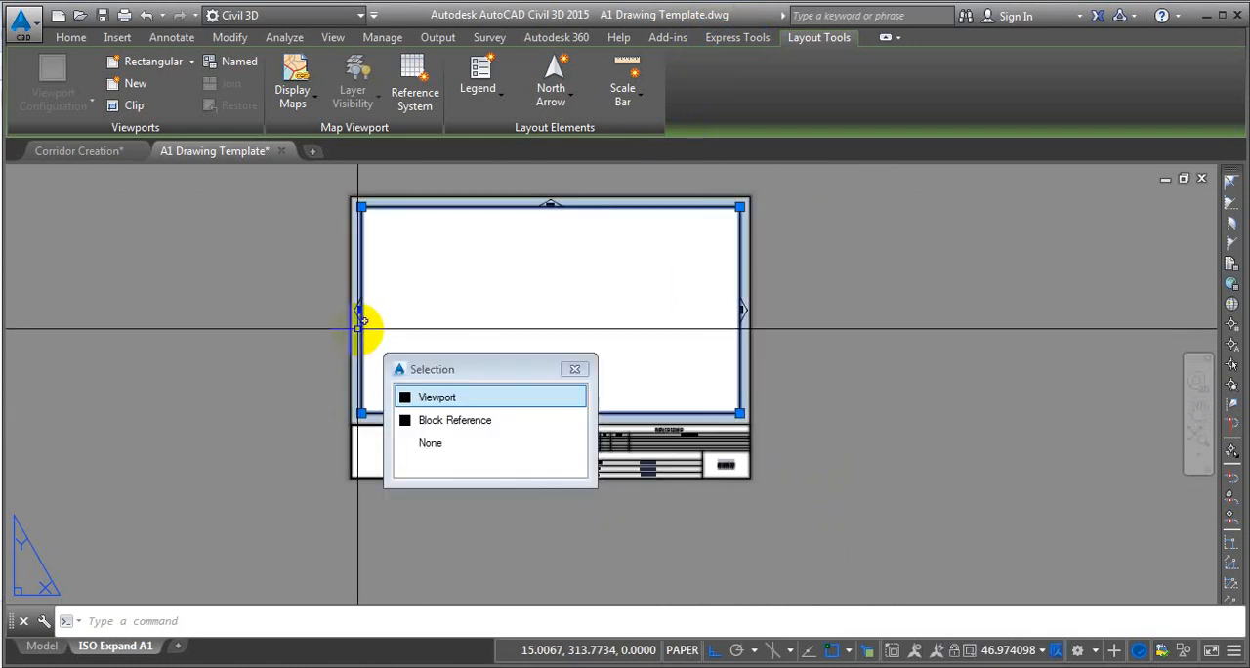
{"action": "left_click", "coordinate": [470, 421]}
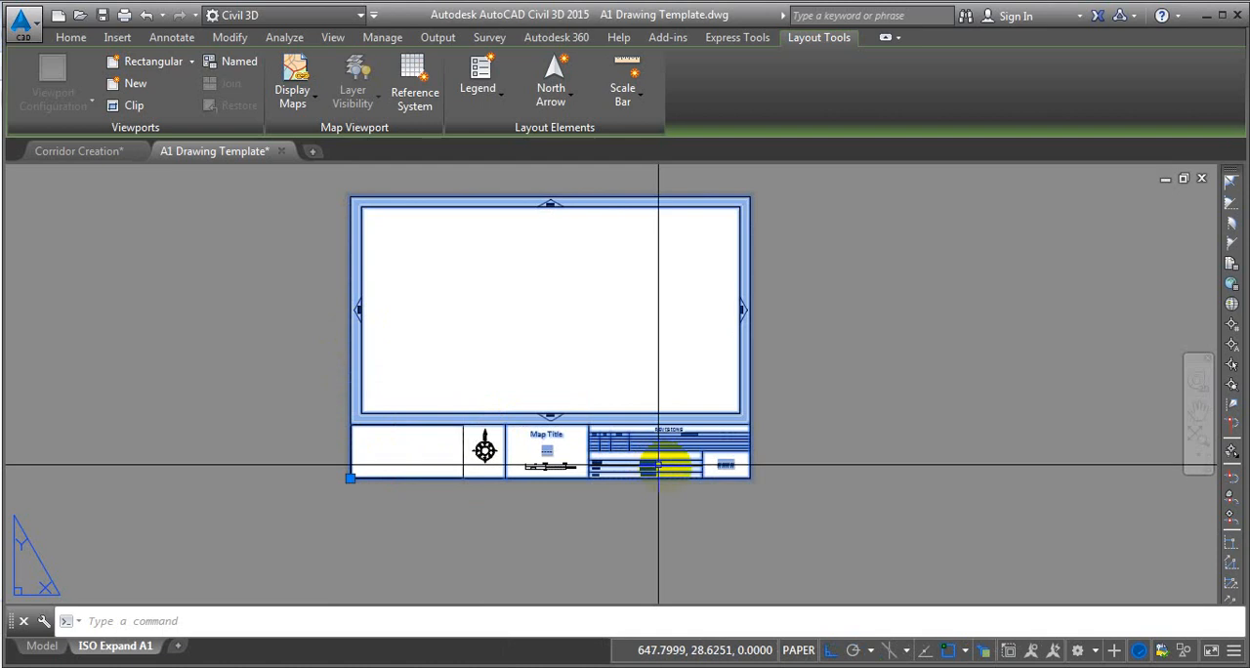
{"action": "key", "text": "Escape"}
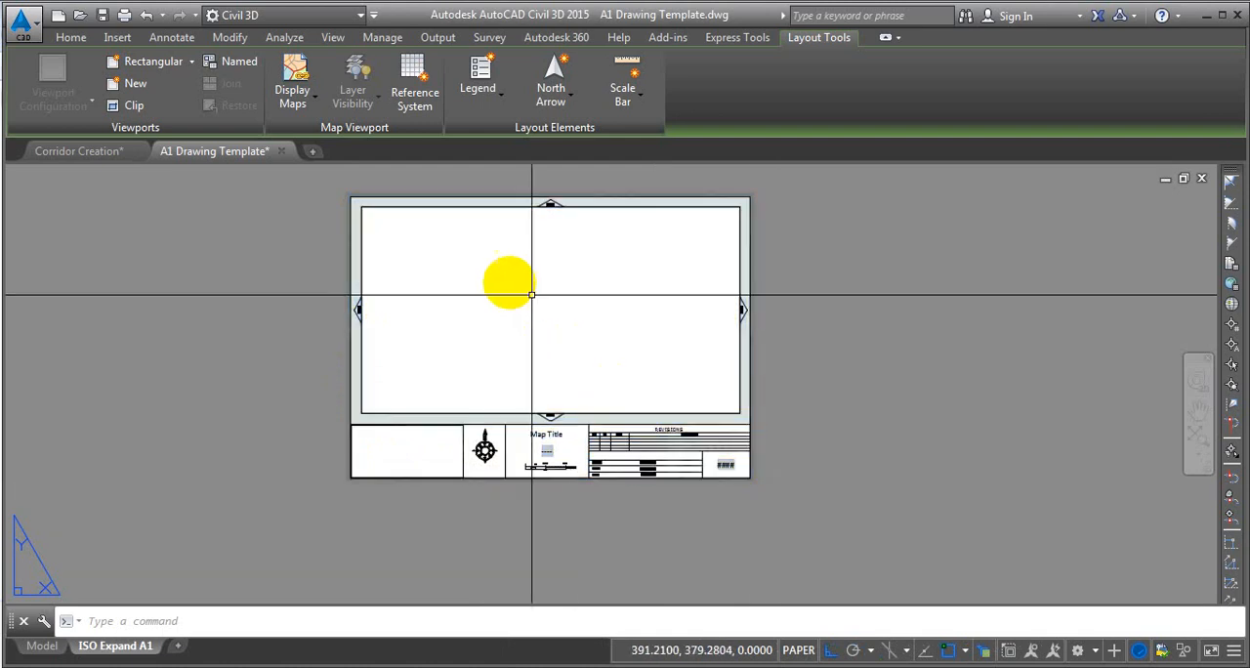
{"action": "left_click", "coordinate": [475, 207]}
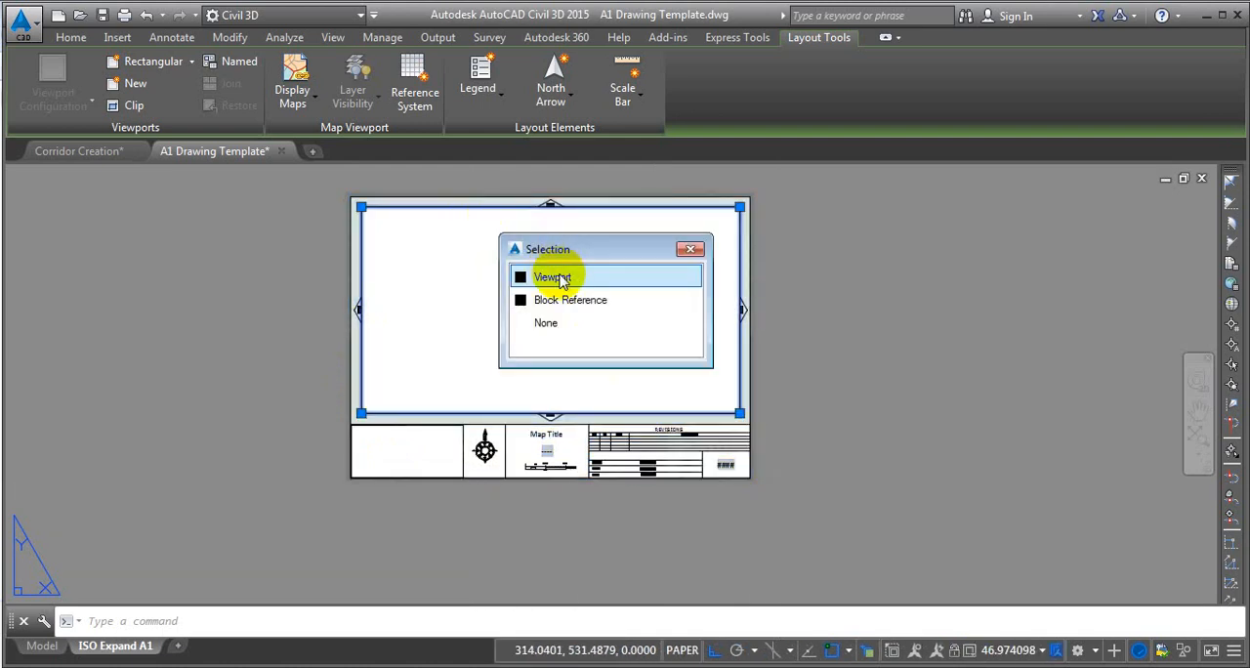
{"action": "key", "text": "Escape"}
Examine the geometry and scale properties of the viewport on the ISO Expand A1 layout, leaving the viewport deselected.
{"action": "middle_click_drag", "start_coordinate": [748, 291], "coordinate": [936, 307]}
{"action": "left_click", "coordinate": [76, 42]}
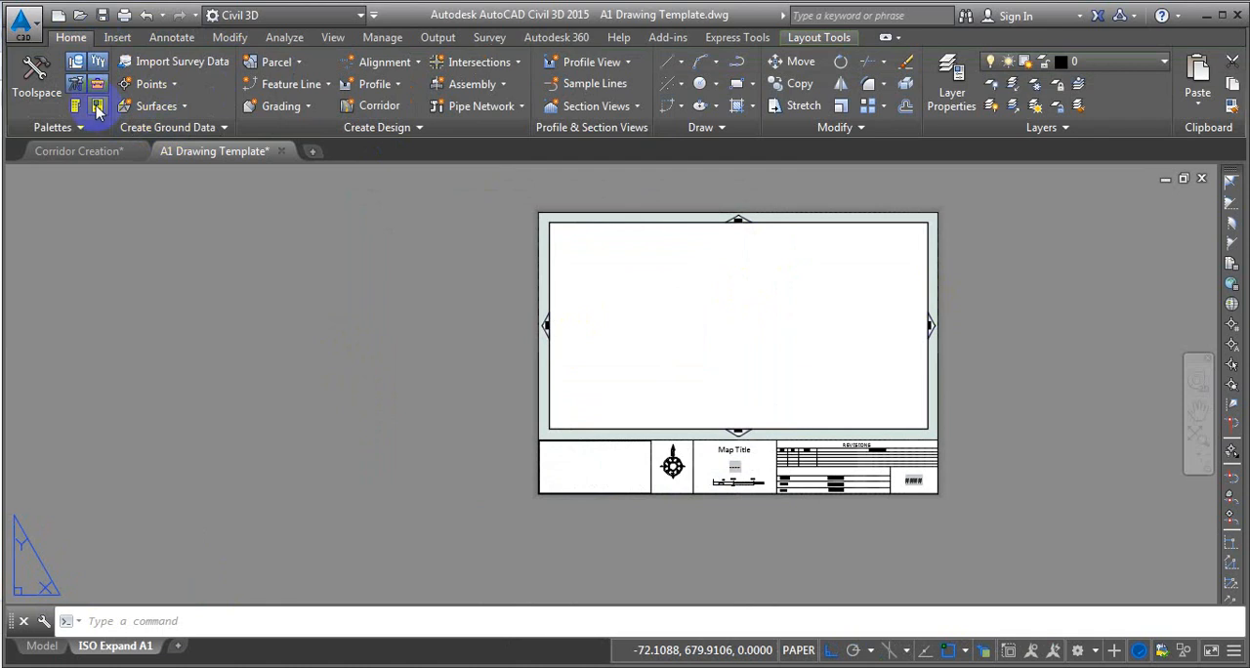
{"action": "left_click", "coordinate": [97, 107]}
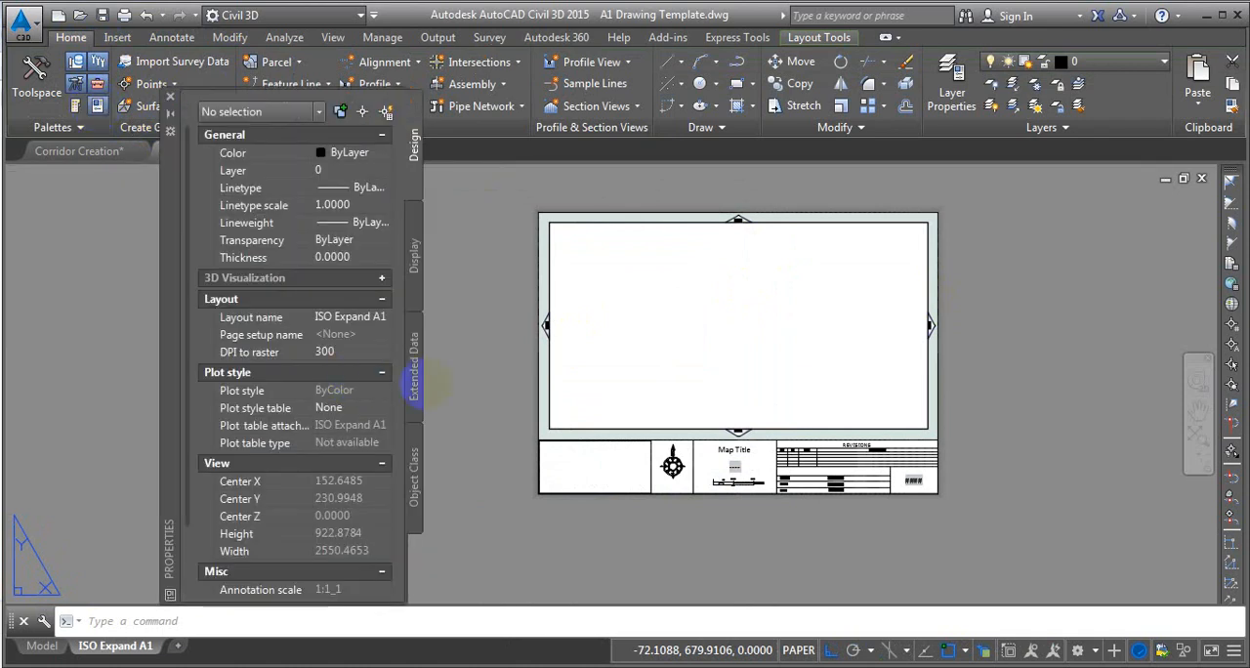
{"action": "middle_click_drag", "start_coordinate": [494, 400], "coordinate": [518, 354]}
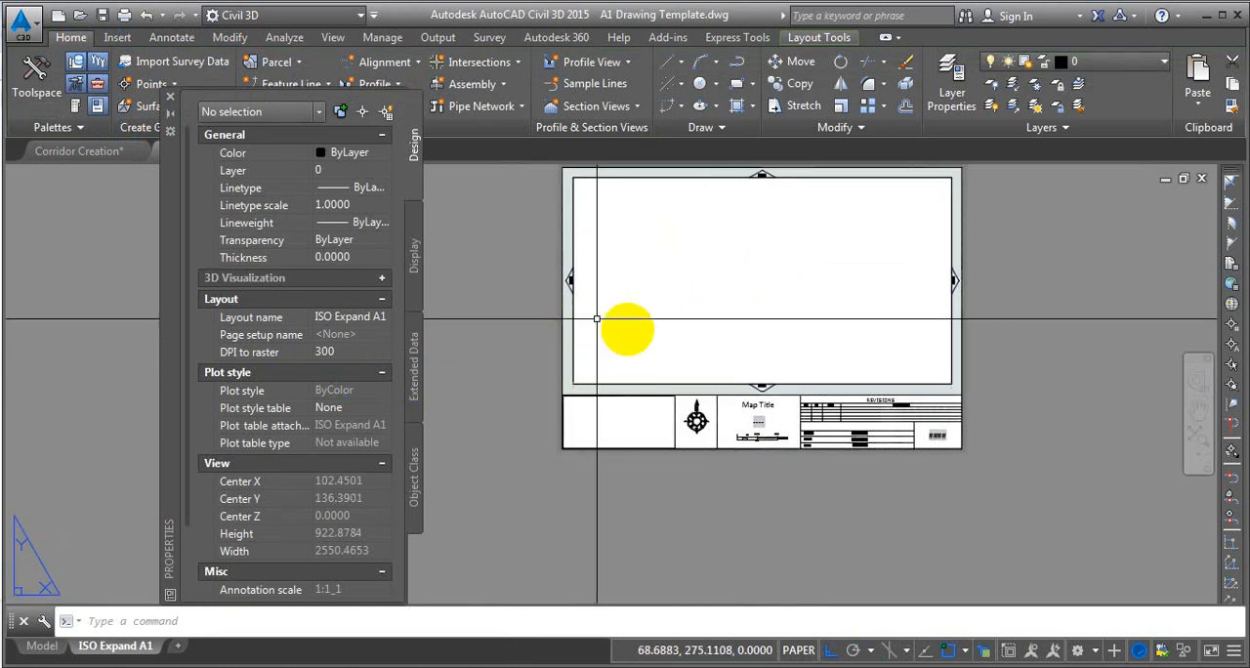
{"action": "left_click", "coordinate": [580, 326]}
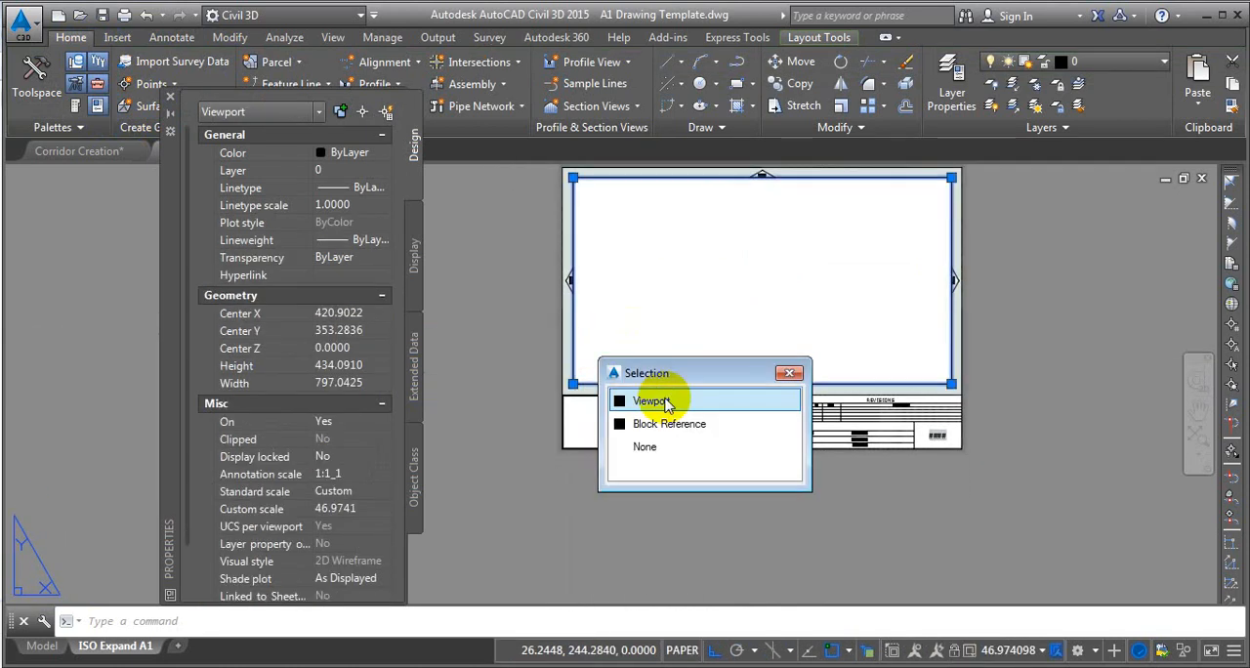
{"action": "left_click", "coordinate": [651, 400]}
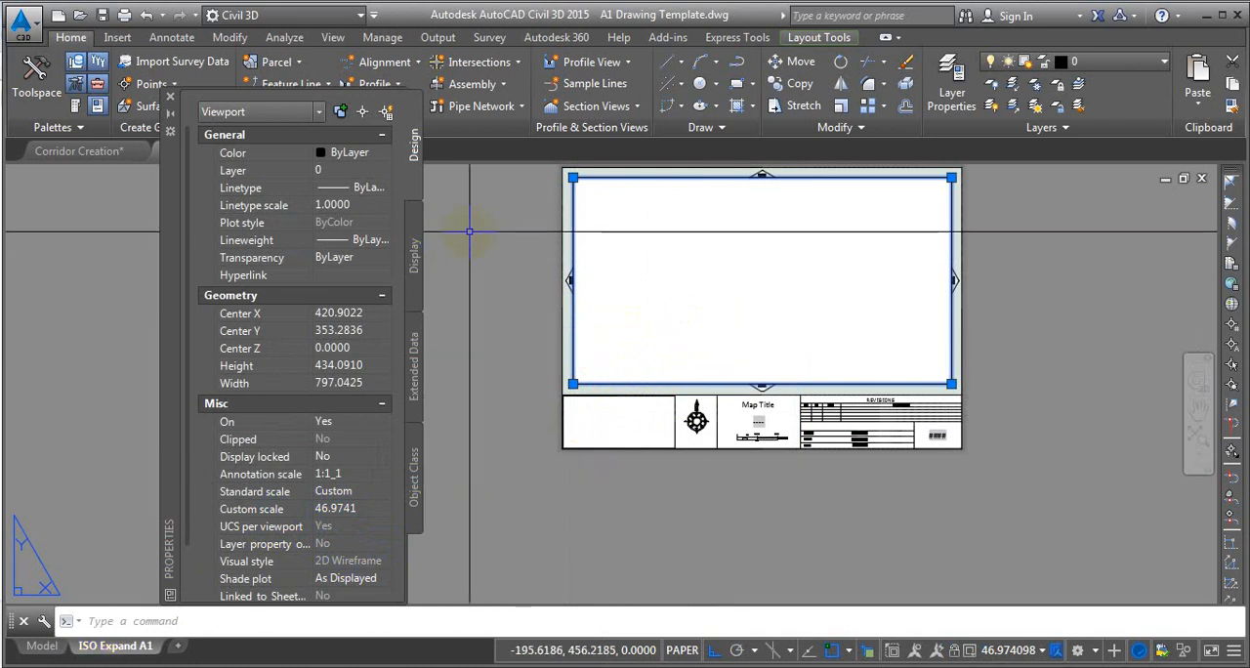
{"action": "left_click", "coordinate": [170, 96]}
{"action": "key", "text": "Escape"}
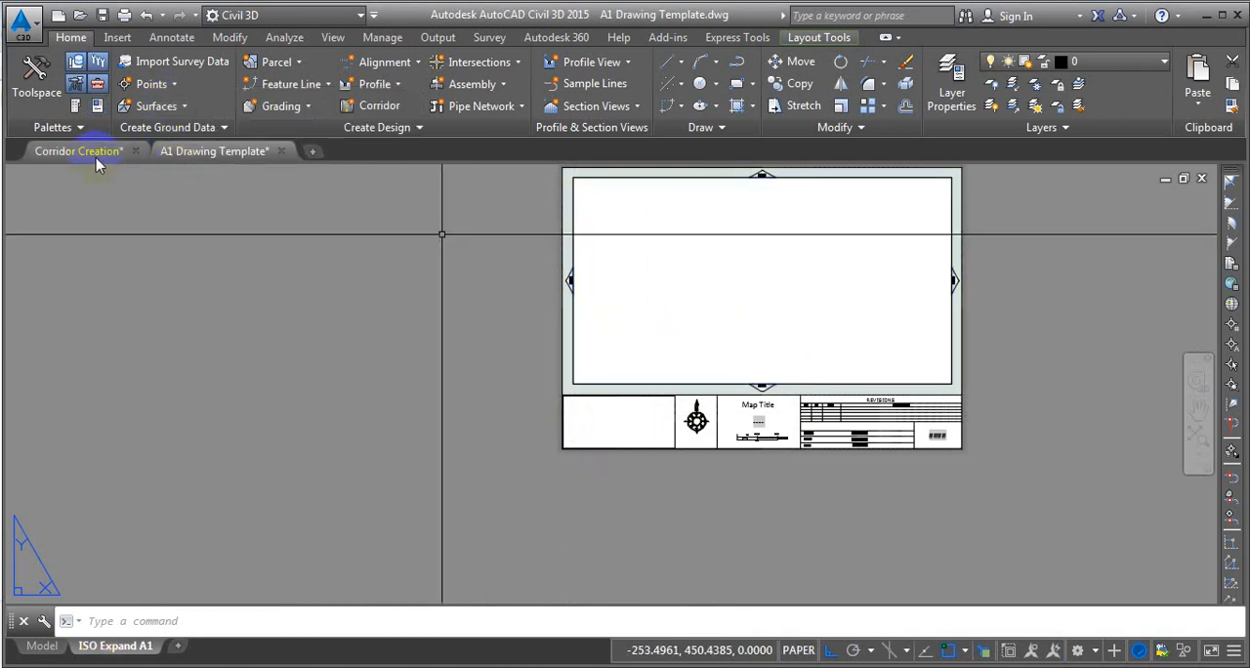
Check the scale and lock state of the A1 layout's viewport in the Corridor Creation drawing, including a look at model space.
{"action": "left_click", "coordinate": [93, 159]}
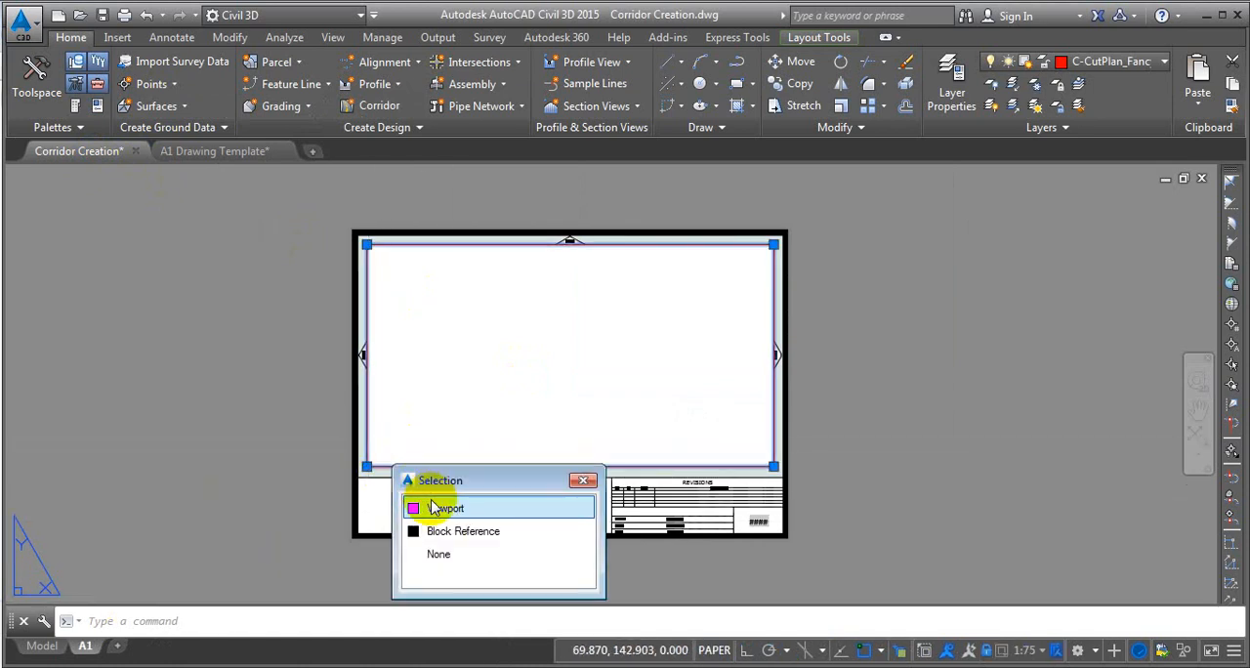
{"action": "left_click", "coordinate": [434, 508]}
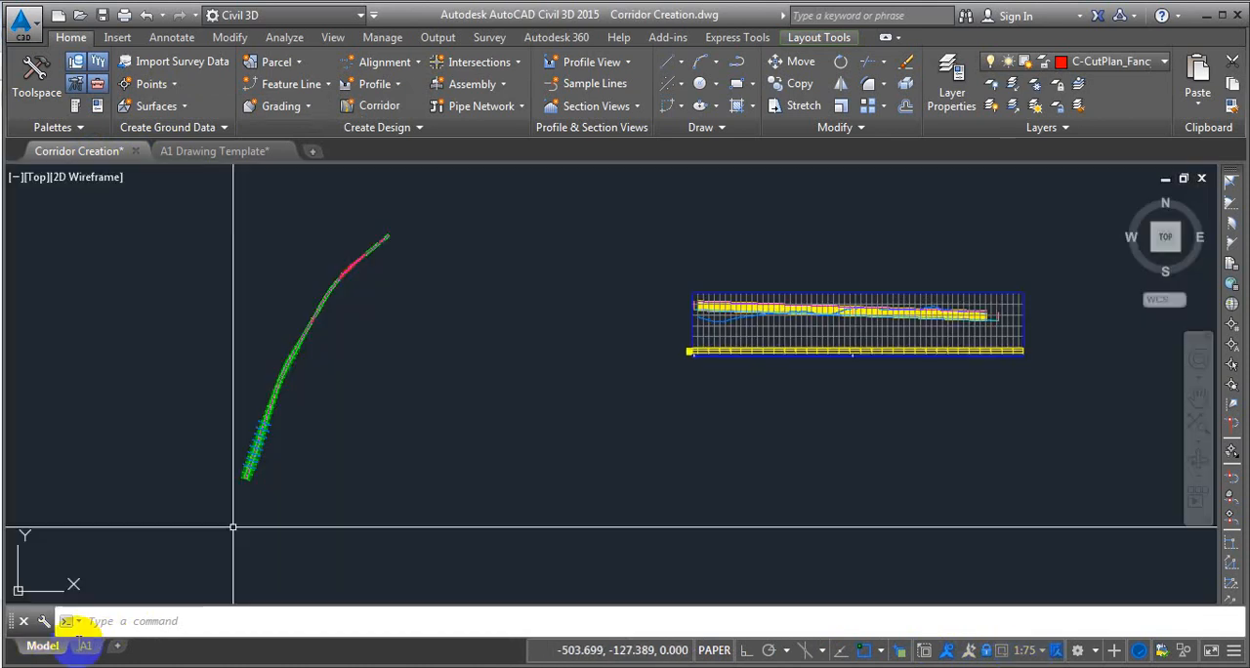
{"action": "left_click", "coordinate": [42, 646]}
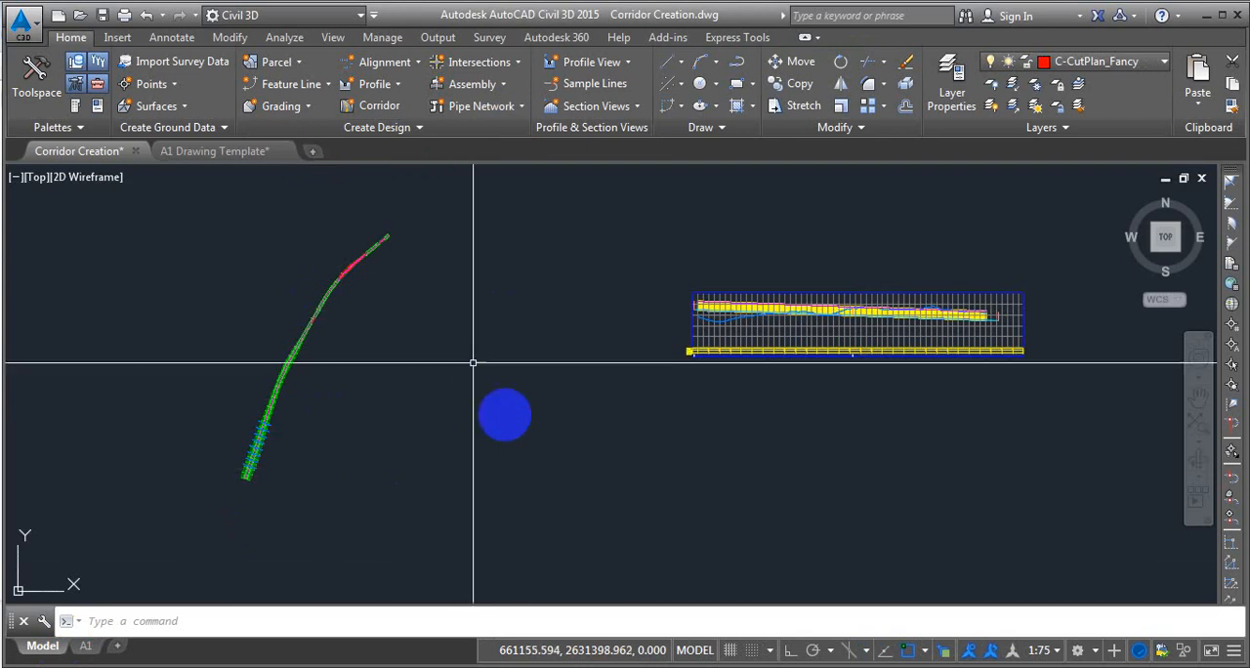
{"action": "left_click", "coordinate": [85, 645]}
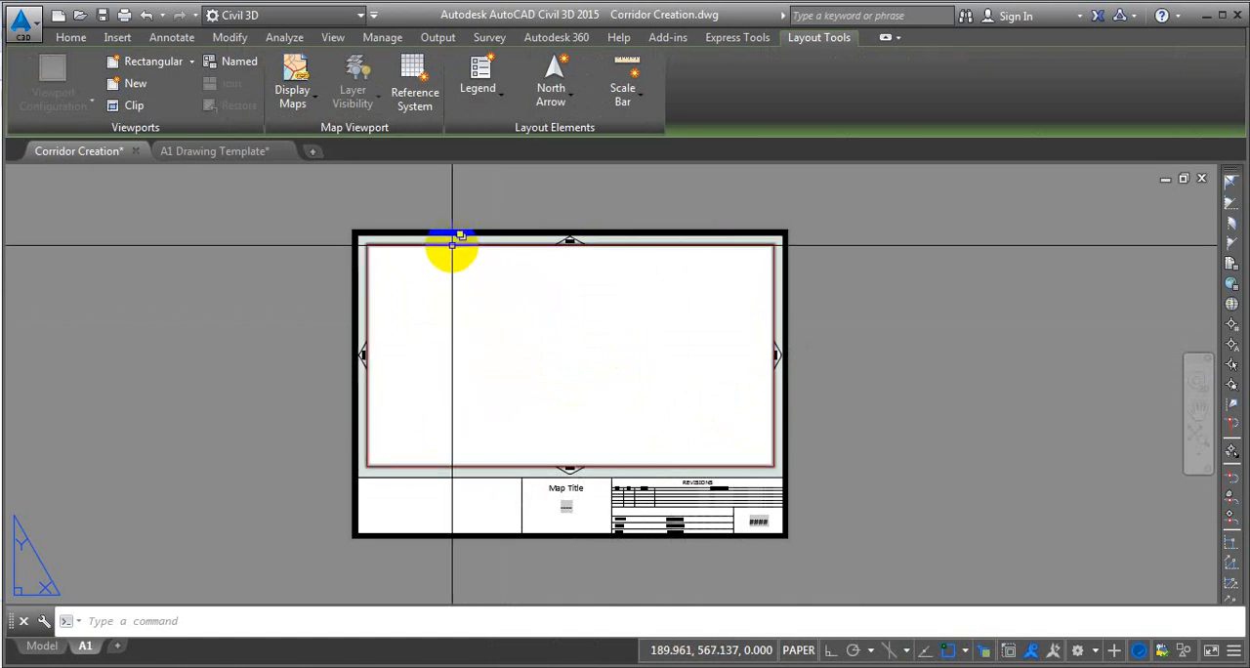
{"action": "left_click", "coordinate": [534, 237]}
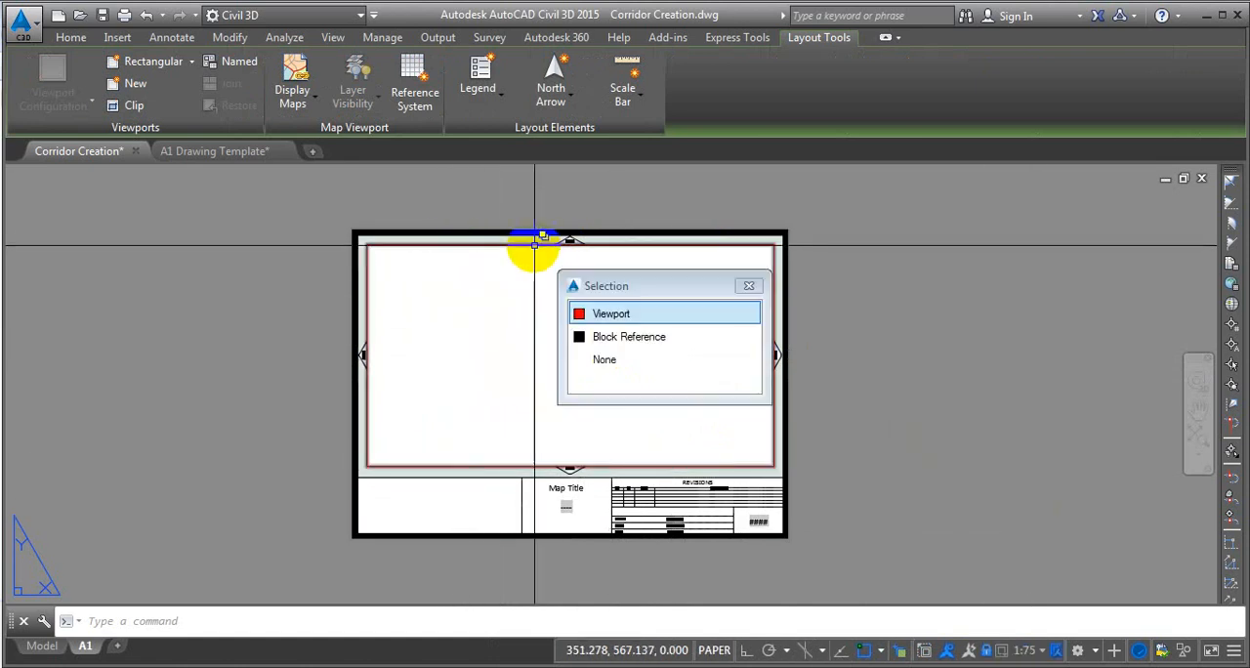
{"action": "left_click", "coordinate": [611, 313]}
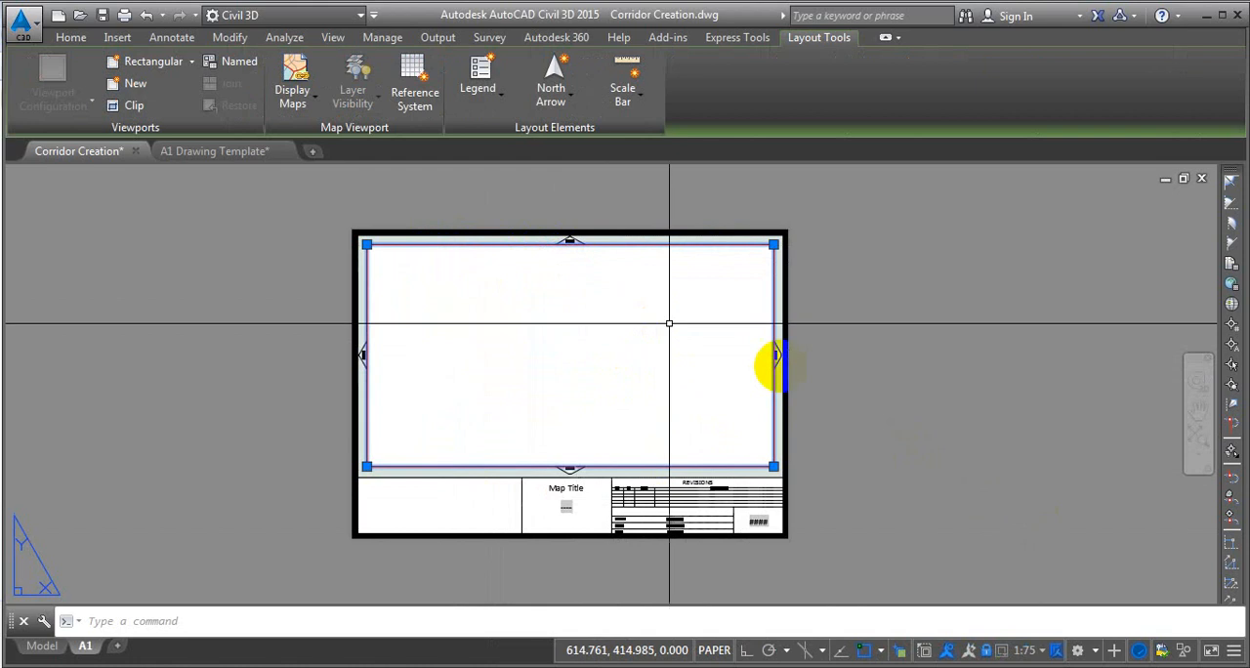
{"action": "left_click", "coordinate": [986, 651]}
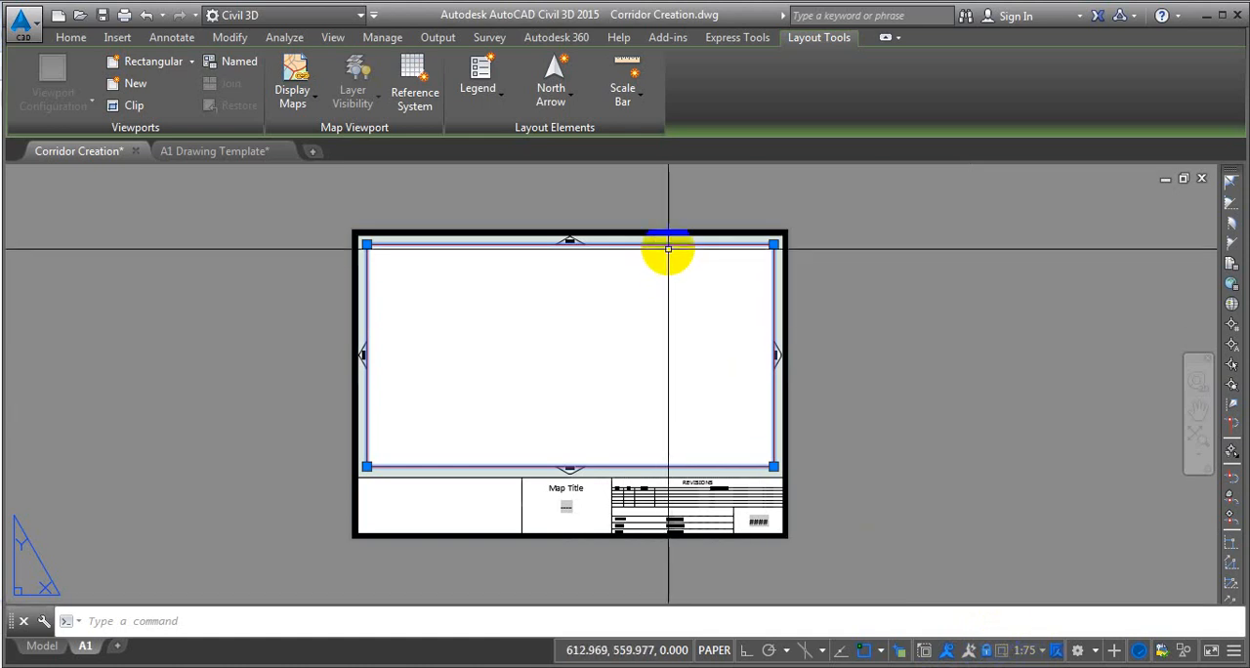
Return to the A1 Drawing Template drawing and check its viewport's scale for comparison, leaving the viewport deselected.
{"action": "left_click", "coordinate": [255, 152]}
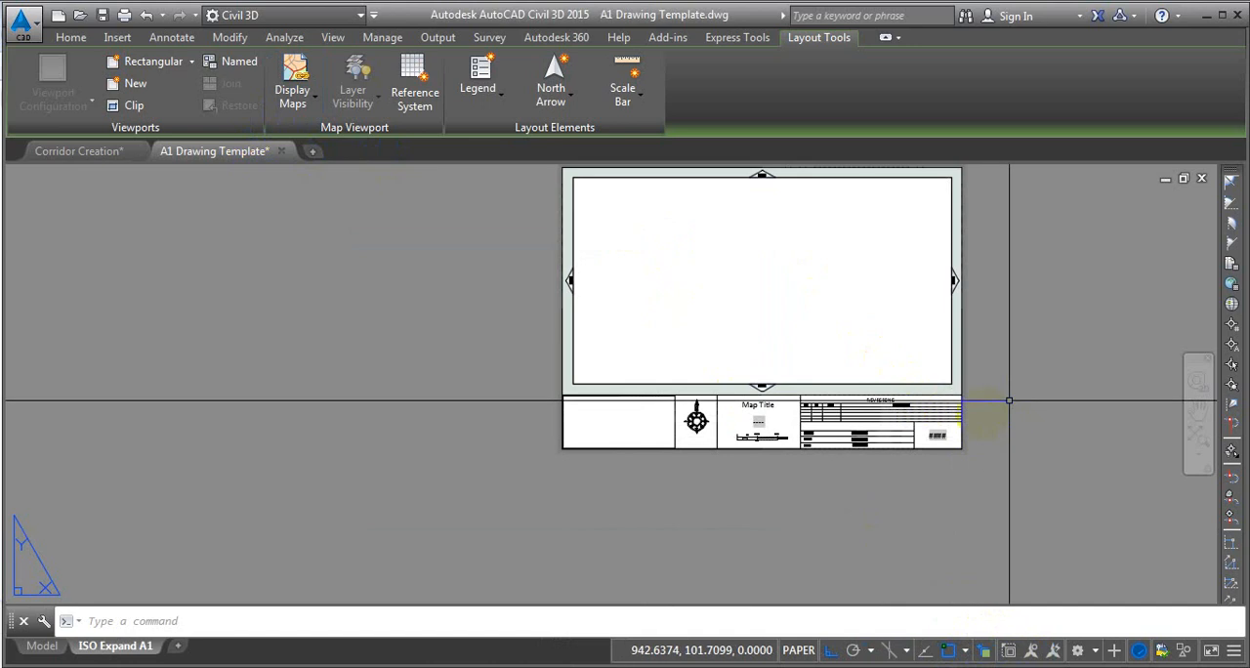
{"action": "middle_click_drag", "start_coordinate": [1009, 401], "coordinate": [938, 432]}
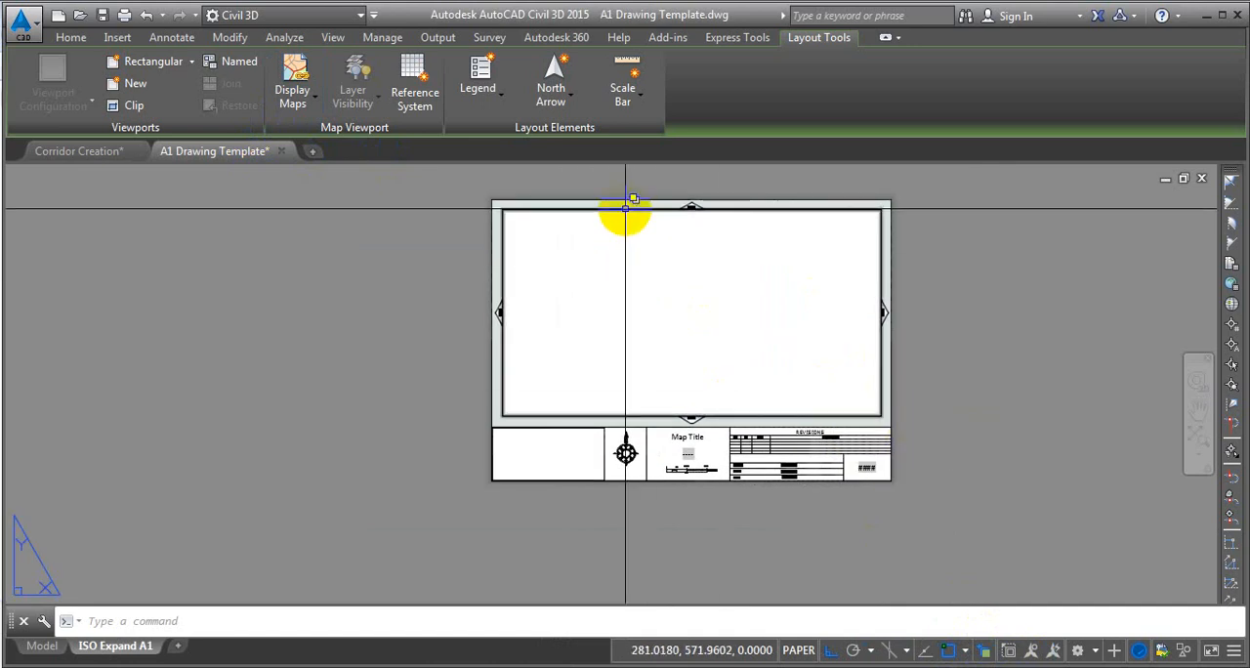
{"action": "left_click", "coordinate": [625, 208]}
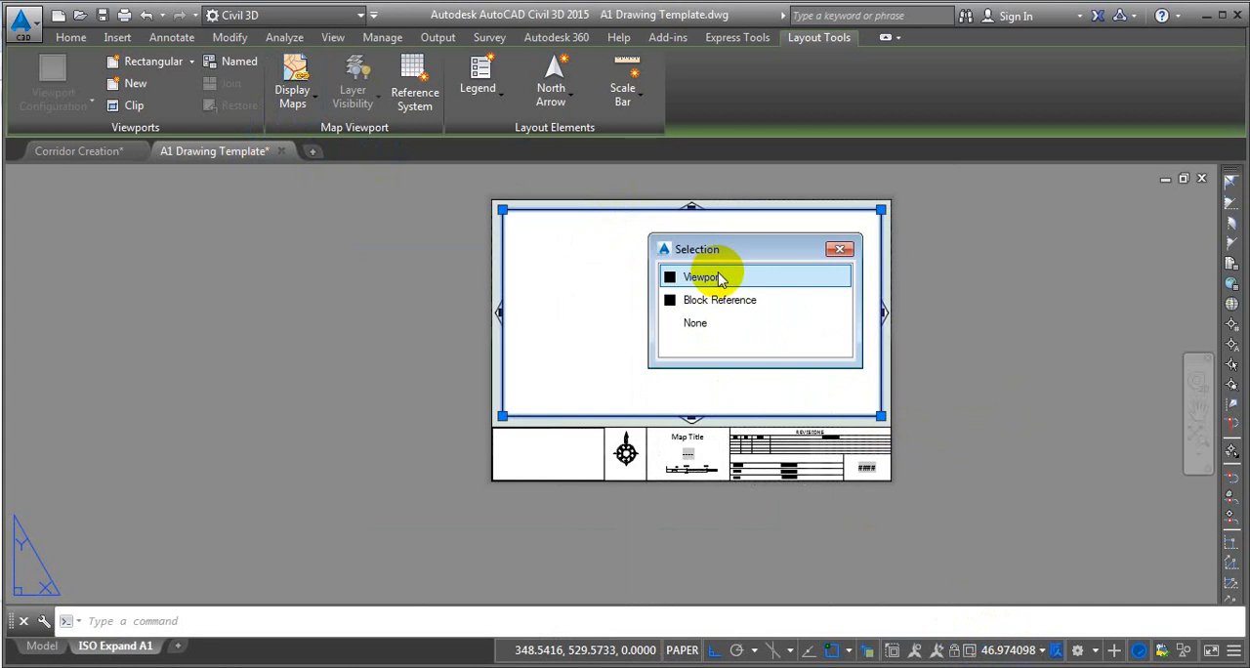
{"action": "left_click", "coordinate": [718, 278]}
{"action": "key", "text": "Escape"}
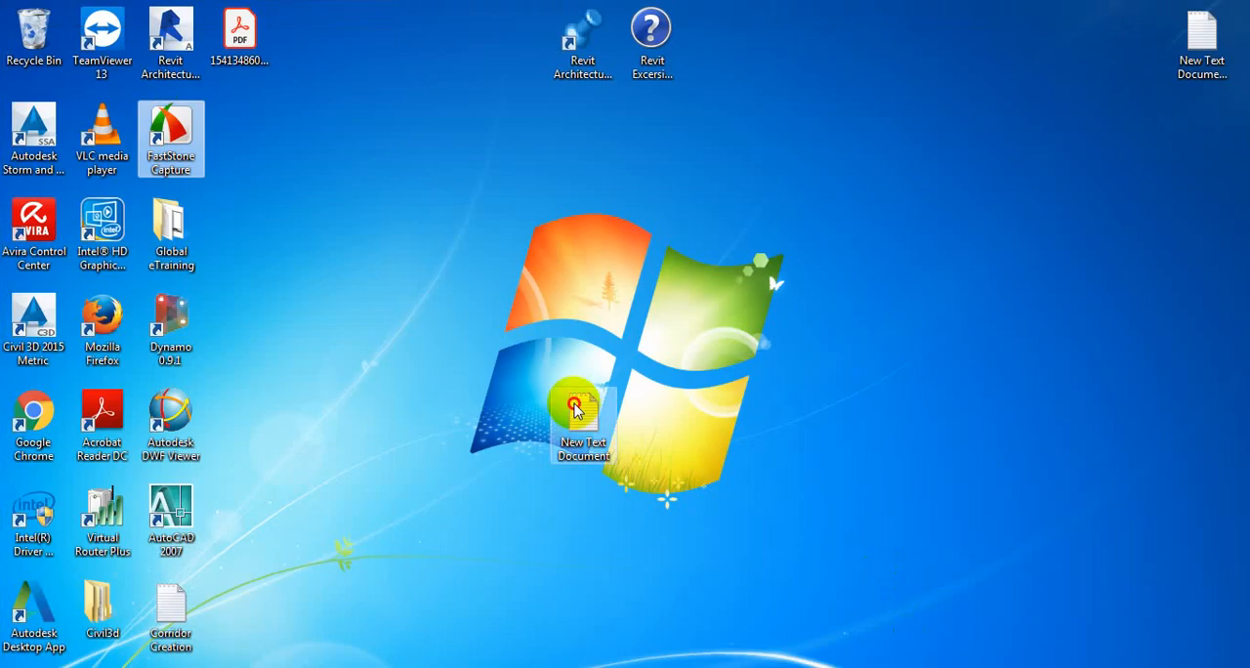
Switch to Notepad with the New Text Document file maximized and write 1:75 and 75/1000 on separate lines.
{"action": "double_click", "coordinate": [572, 410]}
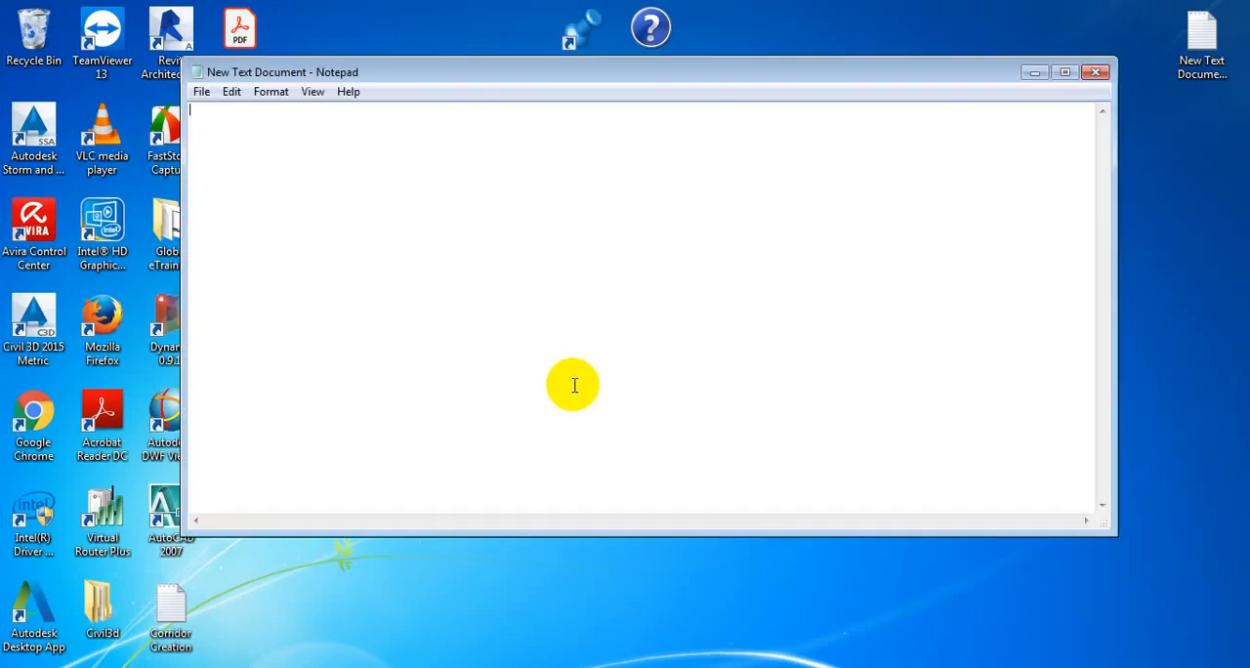
{"action": "left_click", "coordinate": [1064, 71]}
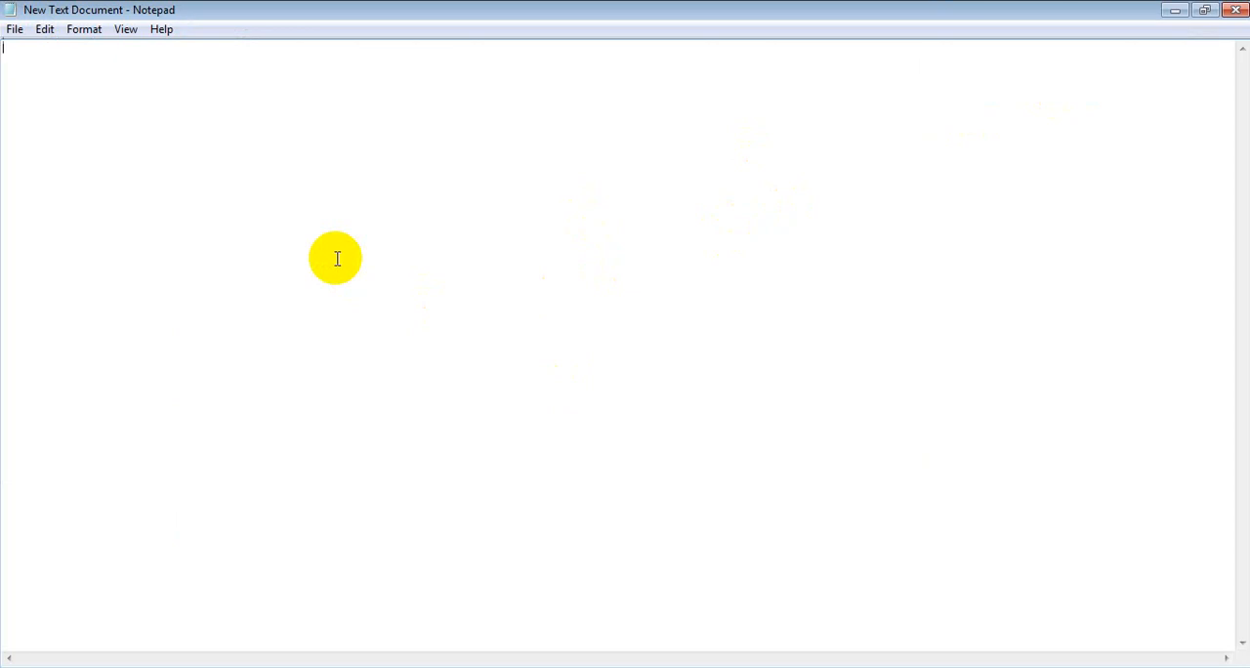
{"action": "type", "text": "1:"}
{"action": "type", "text": "7"}
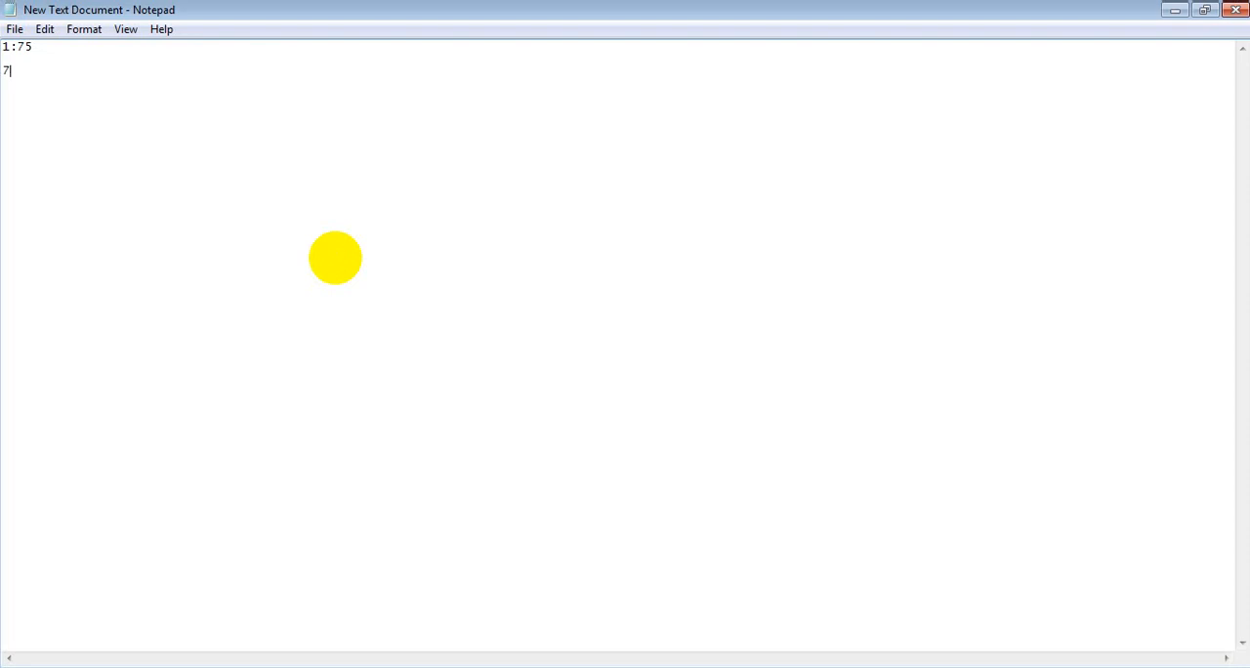
{"action": "type", "text": "5/1000"}
{"action": "key", "text": "Return"}
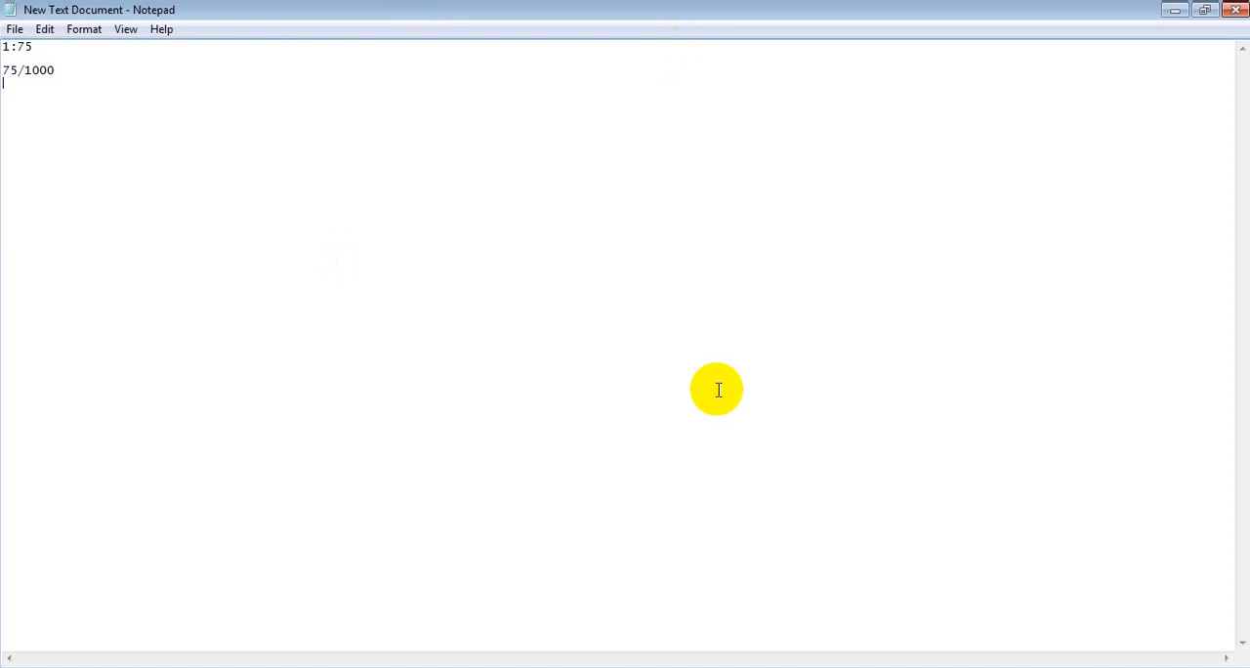
Calculate 75/1000 in Calculator and copy the result.
{"action": "left_click", "coordinate": [858, 667]}
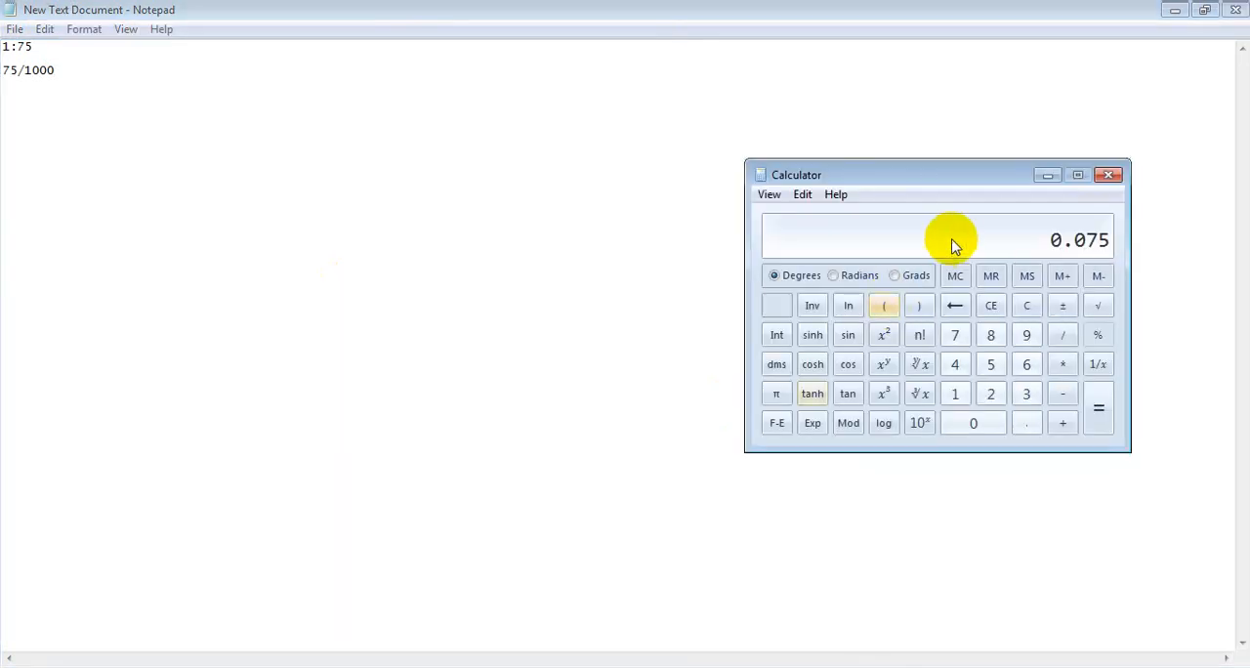
{"action": "type", "text": "75/1000"}
{"action": "key", "text": "Return"}
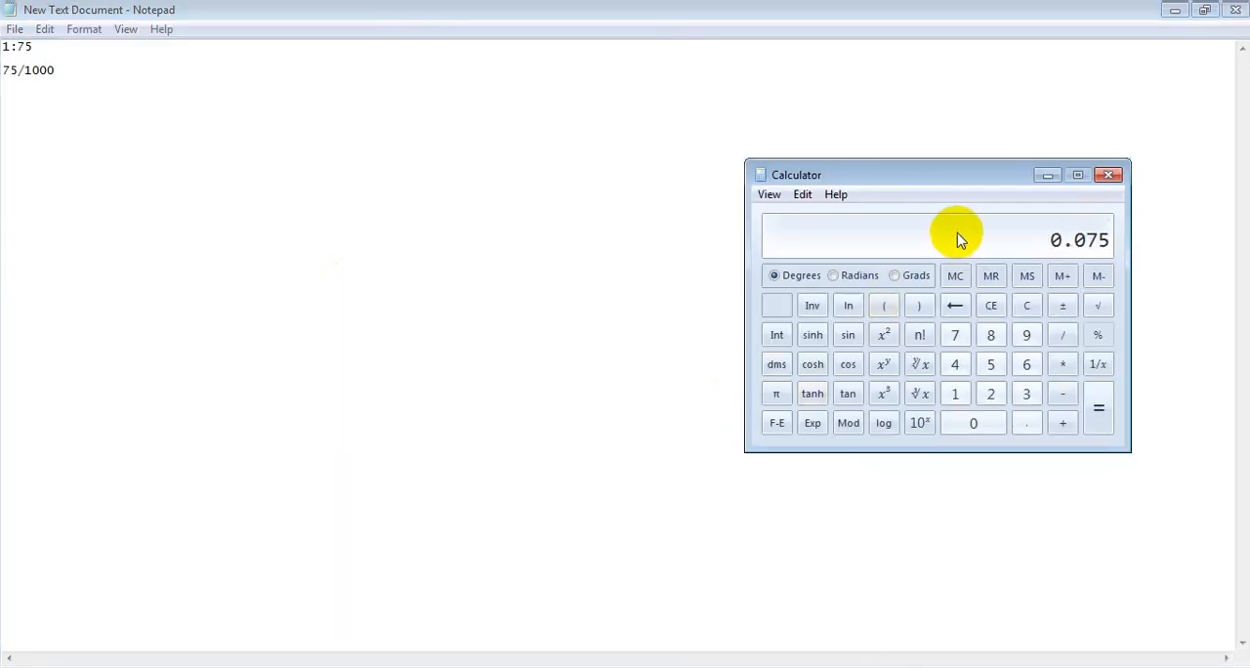
{"action": "right_click", "coordinate": [1109, 237]}
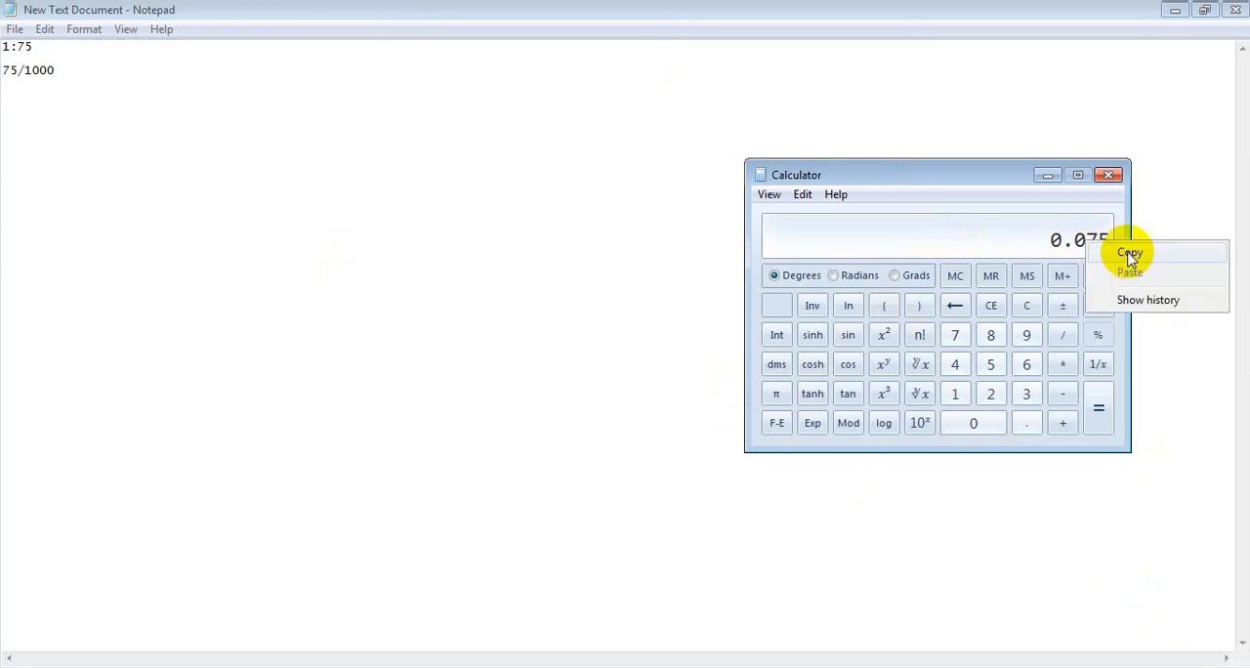
{"action": "left_click", "coordinate": [1125, 249]}
Complete the 75/1000 line in the Notepad document with =0.075 and write 1/.075 on a line below it.
{"action": "left_click", "coordinate": [134, 77]}
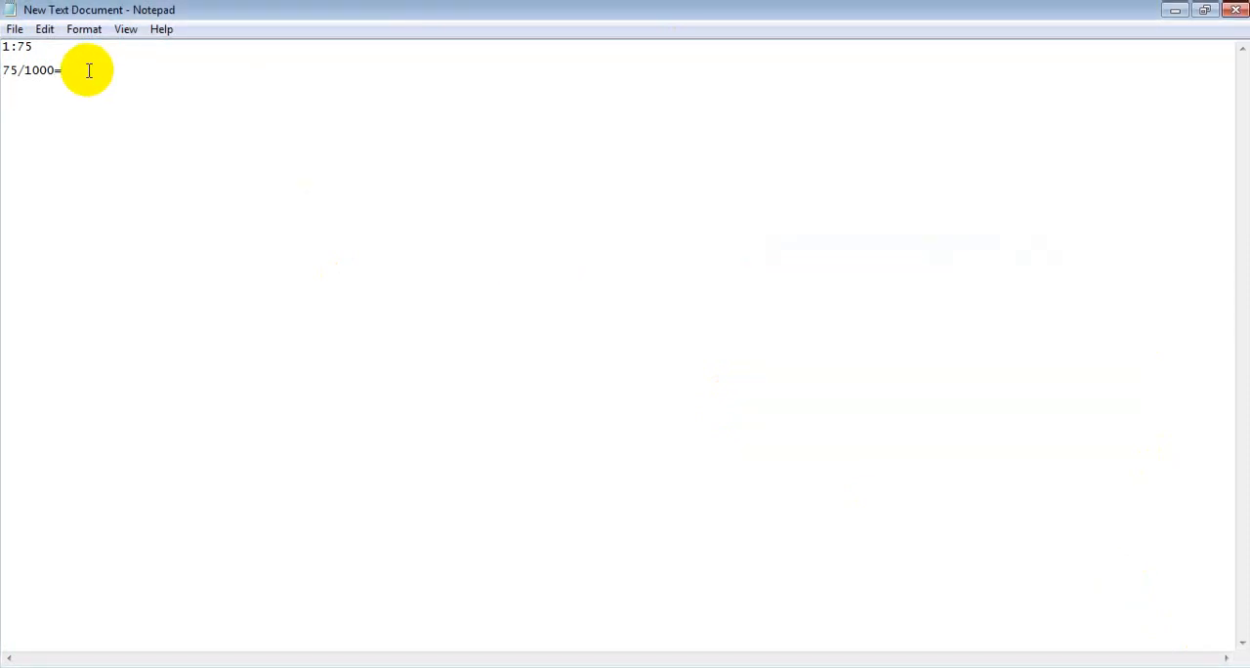
{"action": "type", "text": "="}
{"action": "right_click", "coordinate": [89, 70]}
{"action": "left_click", "coordinate": [147, 151]}
{"action": "type", "text": "/.075"}
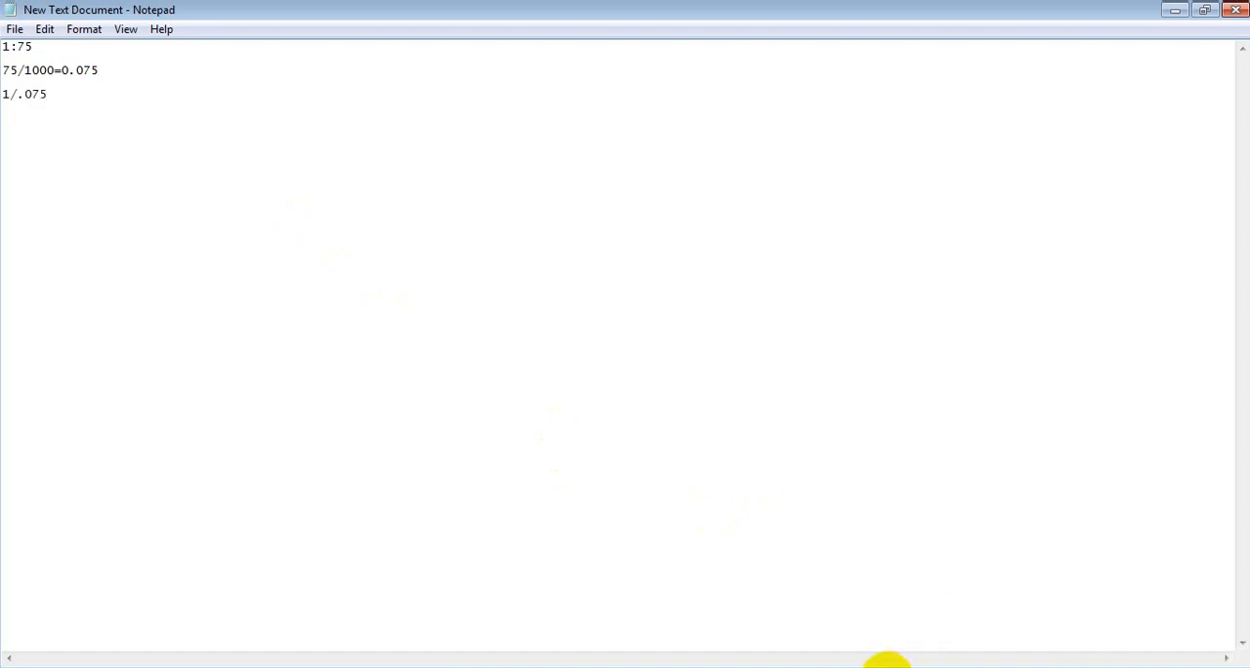
Calculate 1 divided by the copied 0.075 in Calculator and copy the quotient.
{"action": "left_click", "coordinate": [859, 664]}
{"action": "right_click", "coordinate": [1040, 243]}
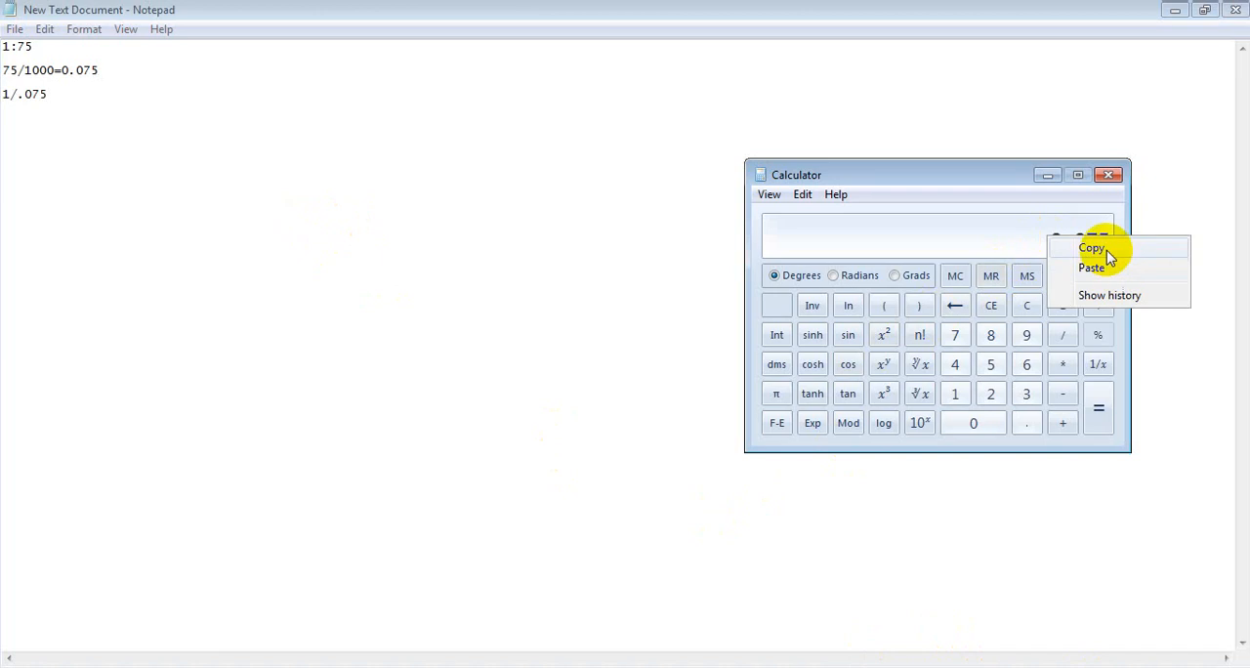
{"action": "left_click", "coordinate": [1080, 246]}
{"action": "type", "text": "1/"}
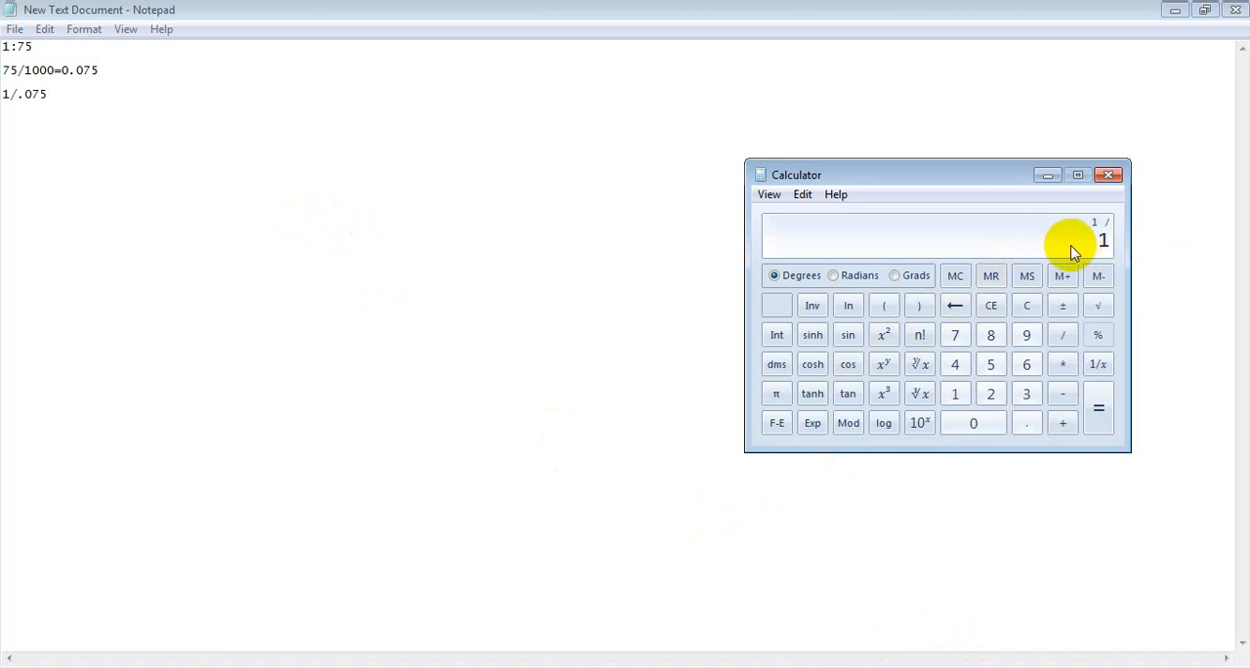
{"action": "key", "text": "ctrl+v"}
{"action": "key", "text": "Return"}
{"action": "right_click", "coordinate": [926, 245]}
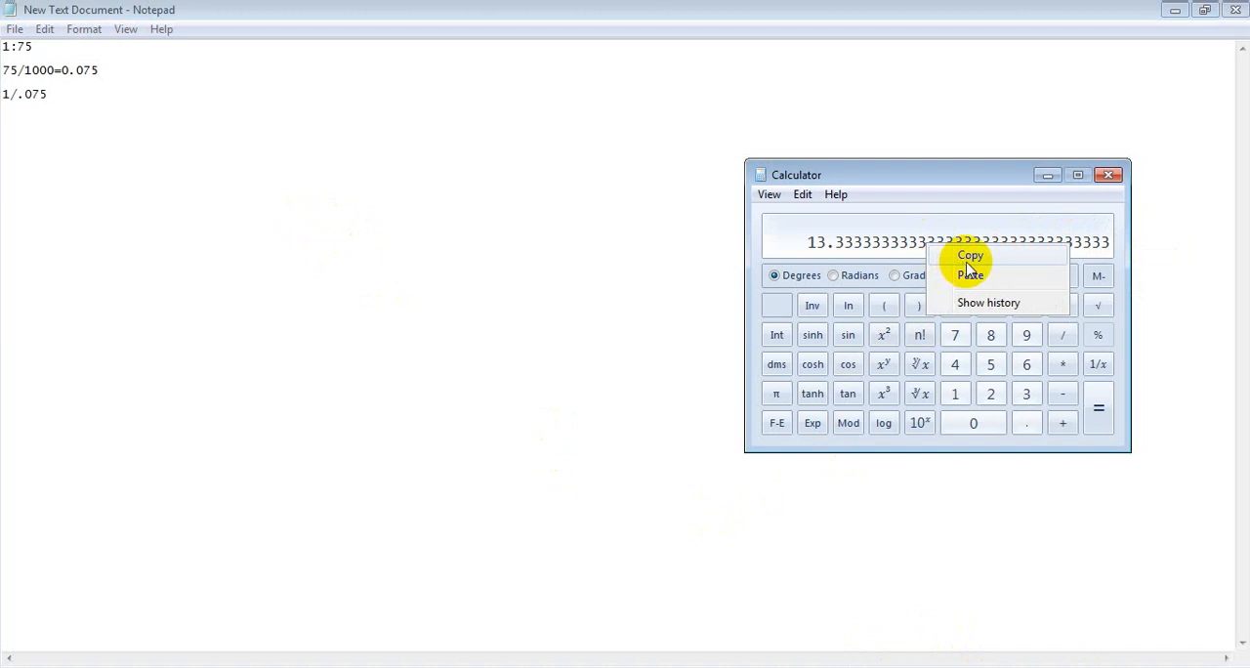
{"action": "left_click", "coordinate": [970, 257]}
Complete the 1/.075 line in the Notepad document with an equals sign and the copied quotient.
{"action": "left_click", "coordinate": [89, 108]}
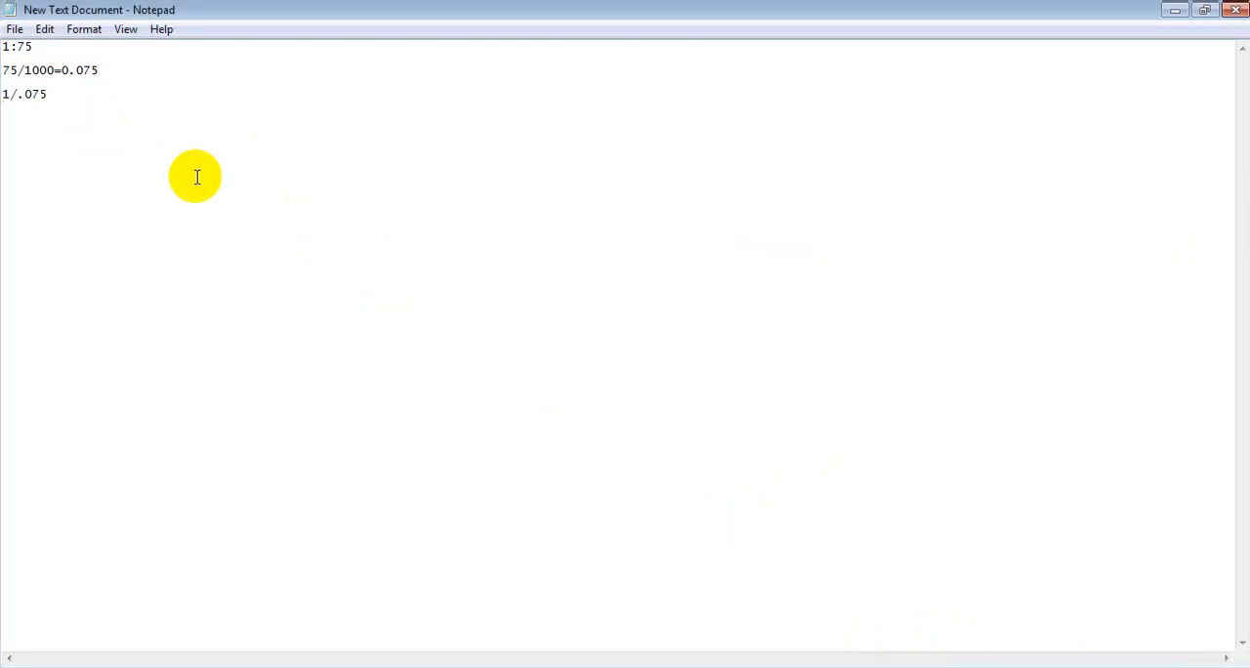
{"action": "left_click", "coordinate": [72, 101]}
{"action": "type", "text": "="}
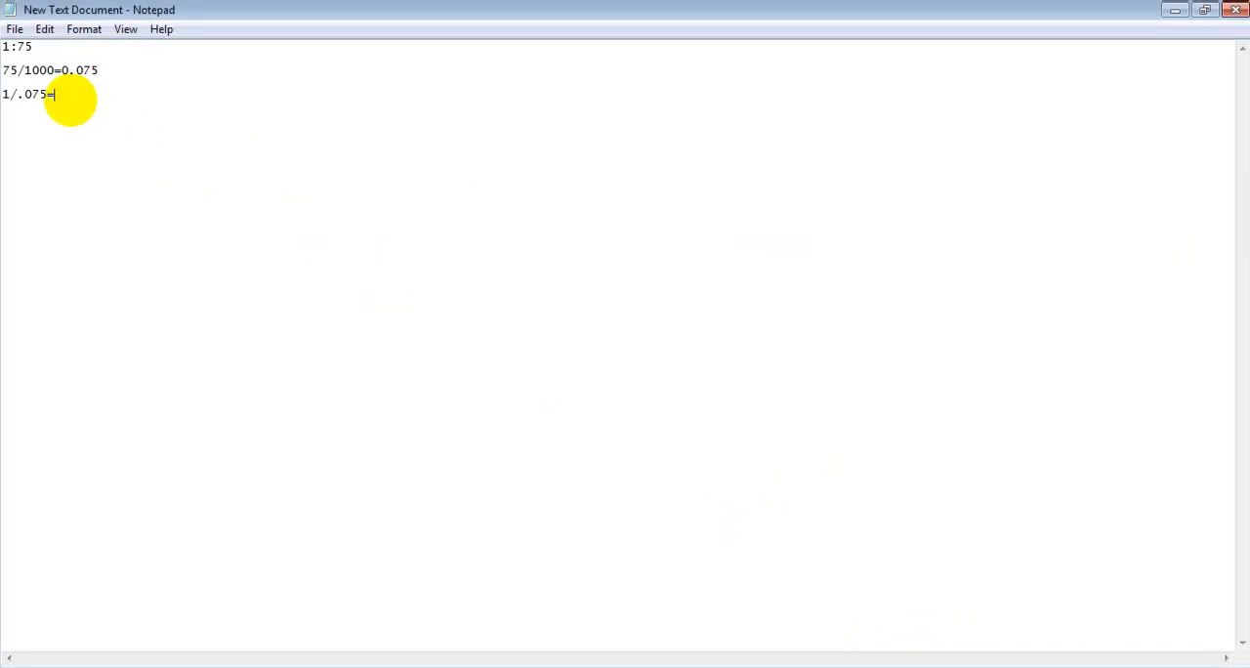
{"action": "key", "text": "ctrl+v"}
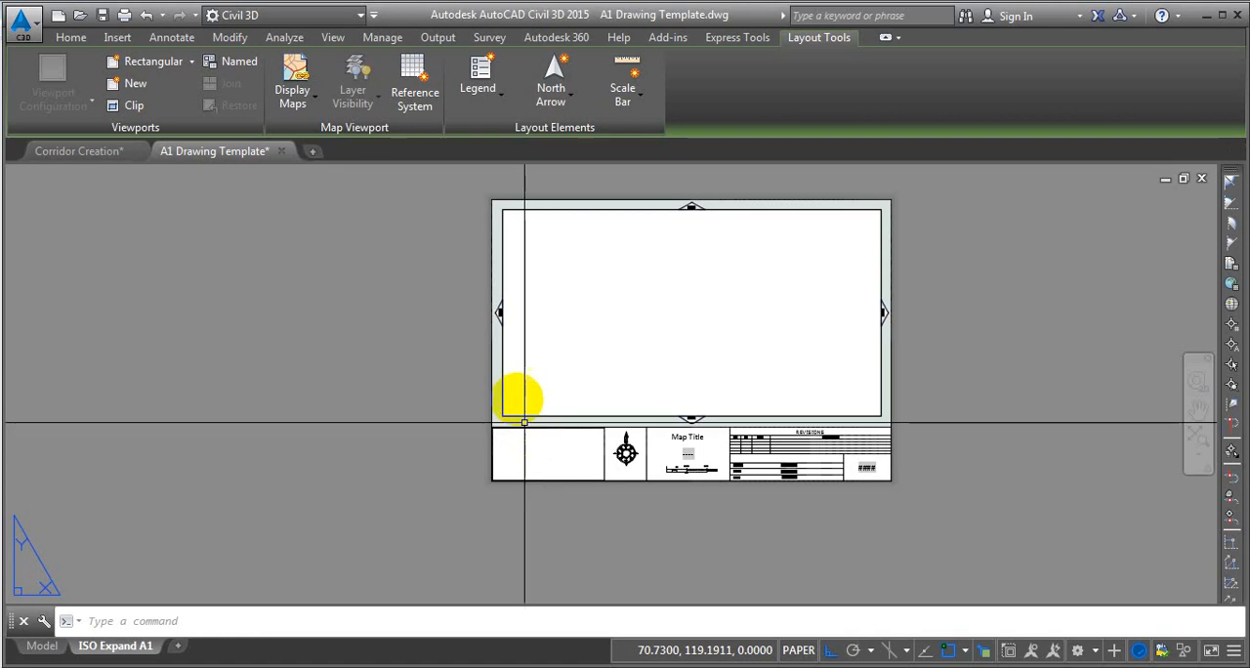
{"action": "left_click", "coordinate": [503, 225]}
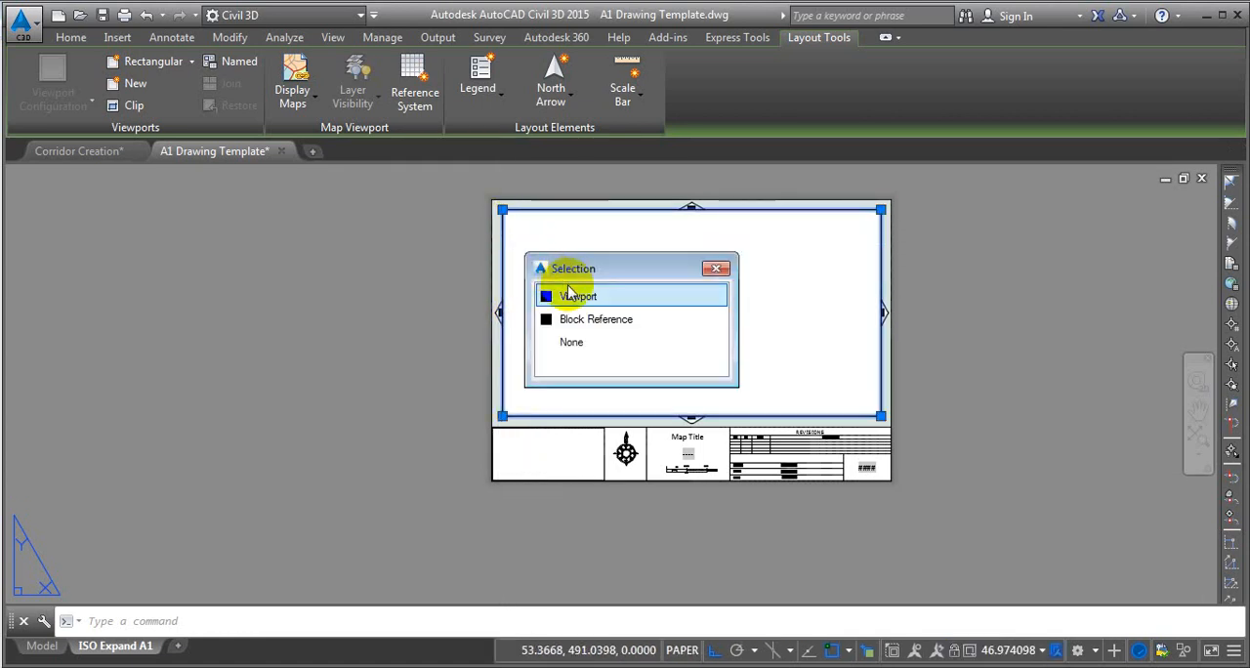
{"action": "left_click", "coordinate": [576, 293]}
{"action": "left_click", "coordinate": [575, 276]}
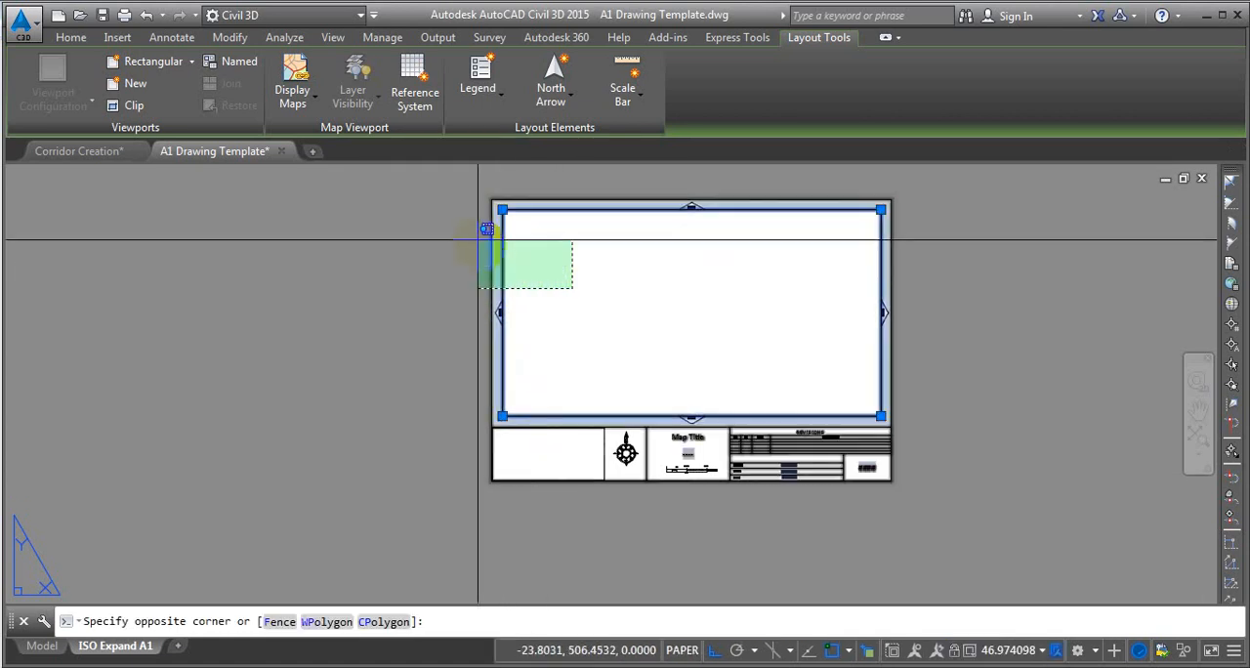
{"action": "left_click", "coordinate": [468, 251]}
{"action": "key", "text": "Escape"}
Set the custom scale of the ISO Expand A1 layout's viewport to the copied quotient, 13.3333.
{"action": "left_click", "coordinate": [502, 229]}
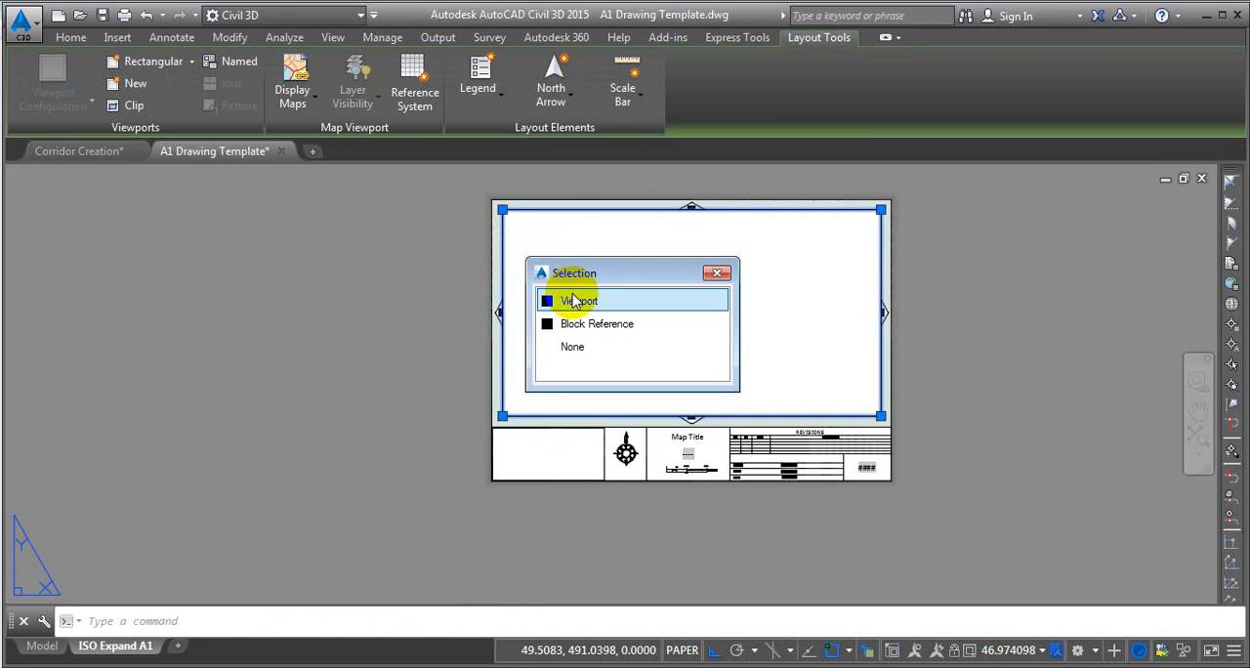
{"action": "left_click", "coordinate": [573, 294]}
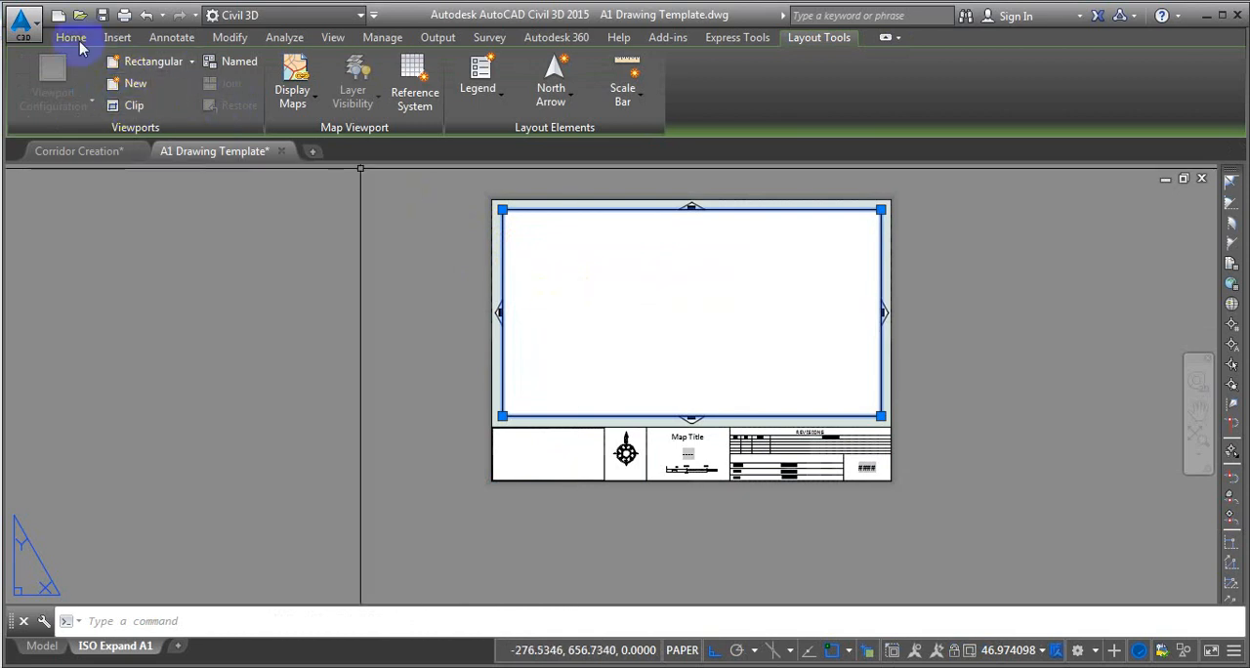
{"action": "left_click", "coordinate": [73, 37]}
{"action": "left_click", "coordinate": [97, 105]}
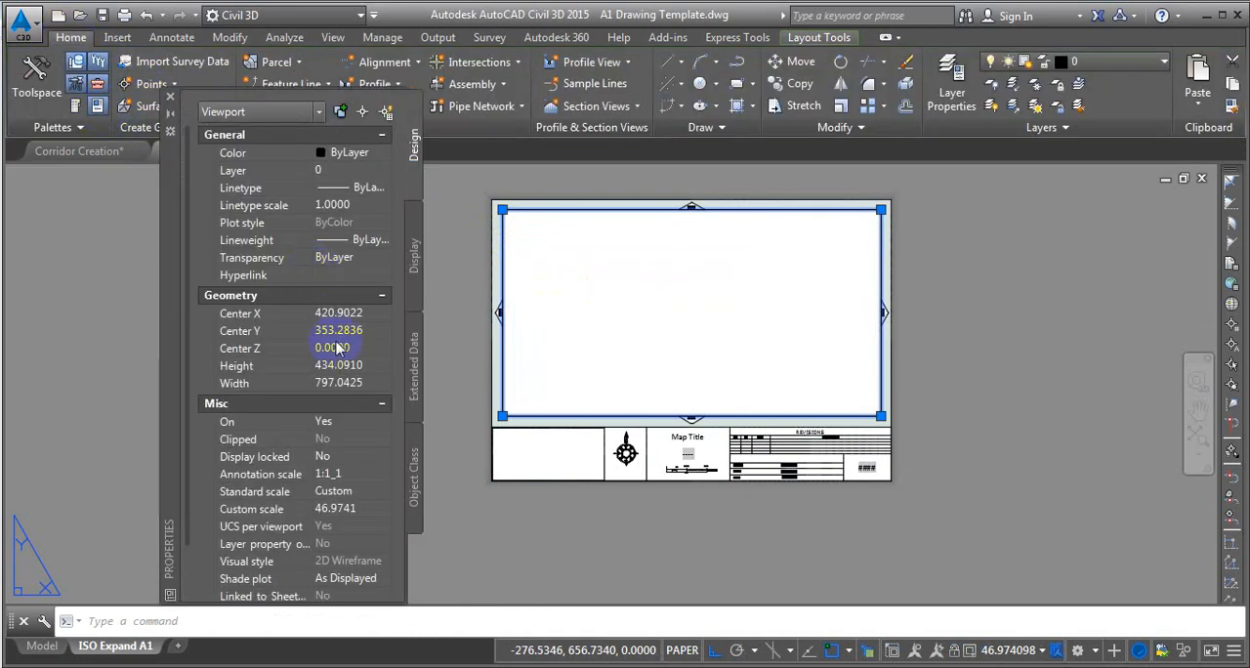
{"action": "left_click", "coordinate": [363, 510]}
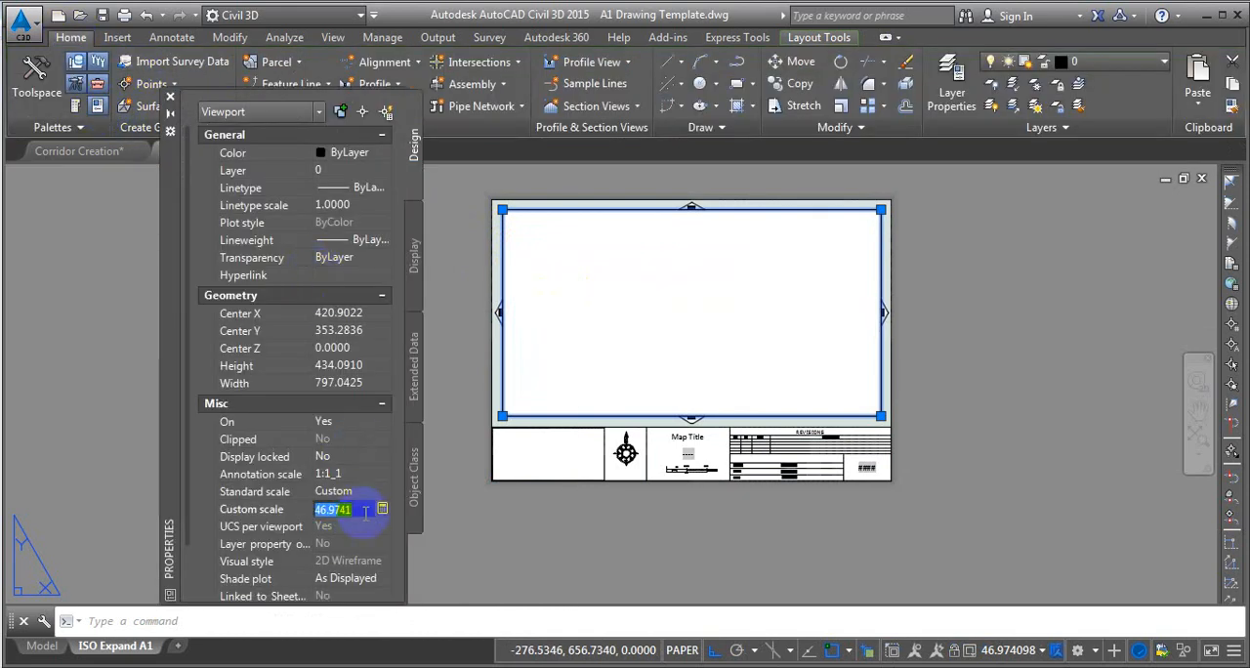
{"action": "key", "text": "ctrl+v"}
{"action": "key", "text": "Return"}
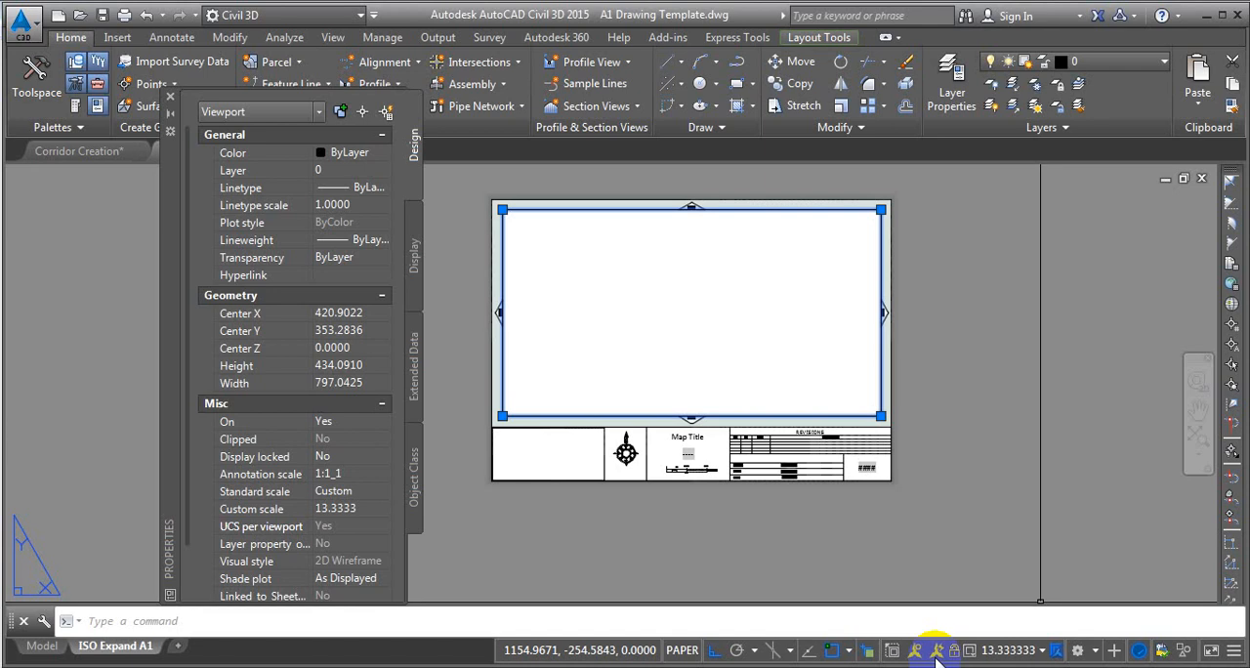
Reset the drawing scale list to its defaults from model space.
{"action": "left_click", "coordinate": [43, 647]}
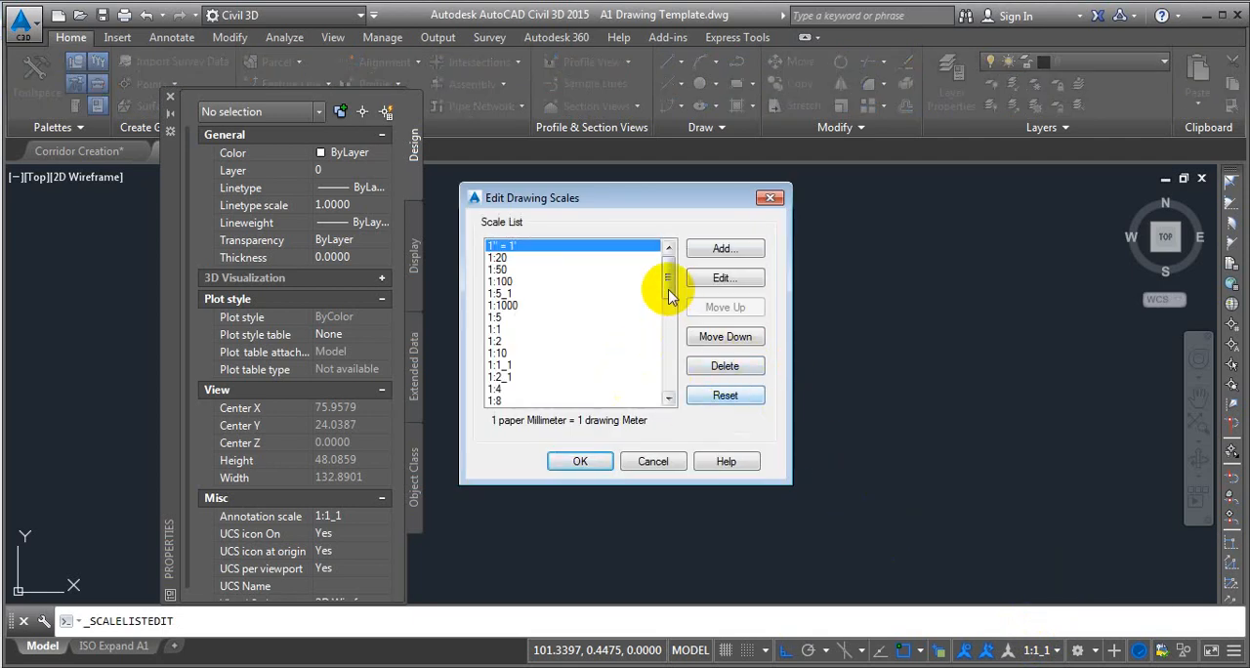
{"action": "left_click_drag", "start_coordinate": [662, 280], "coordinate": [661, 387]}
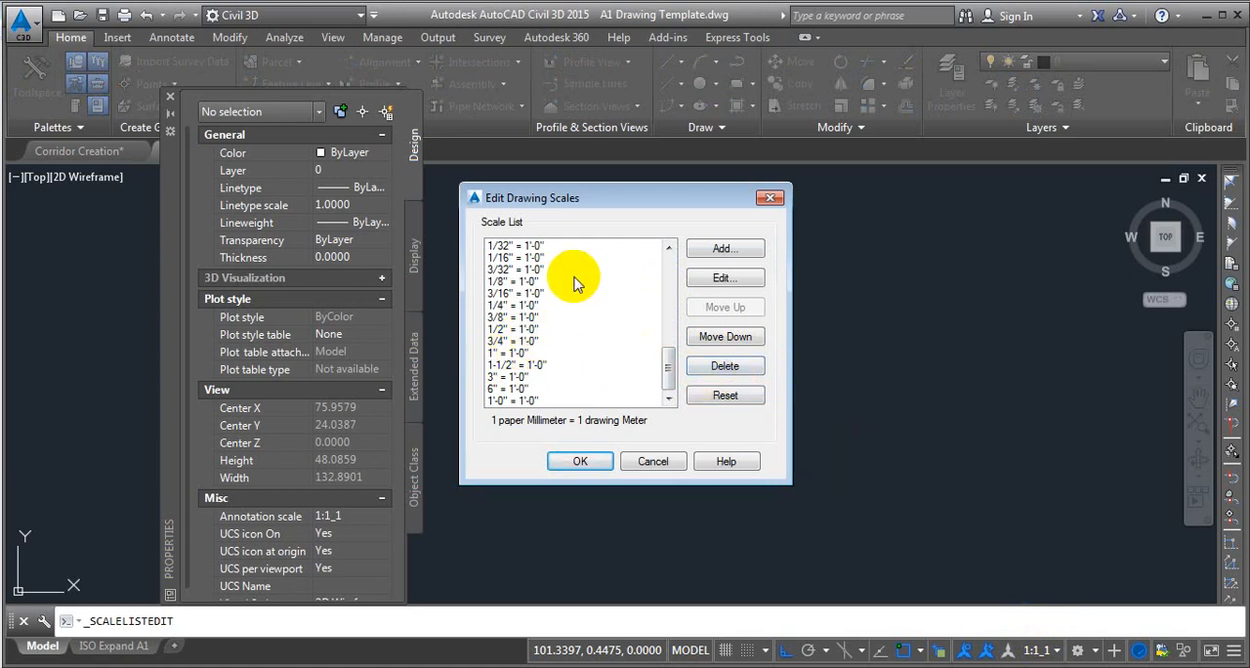
{"action": "left_click", "coordinate": [730, 396]}
{"action": "left_click", "coordinate": [535, 250]}
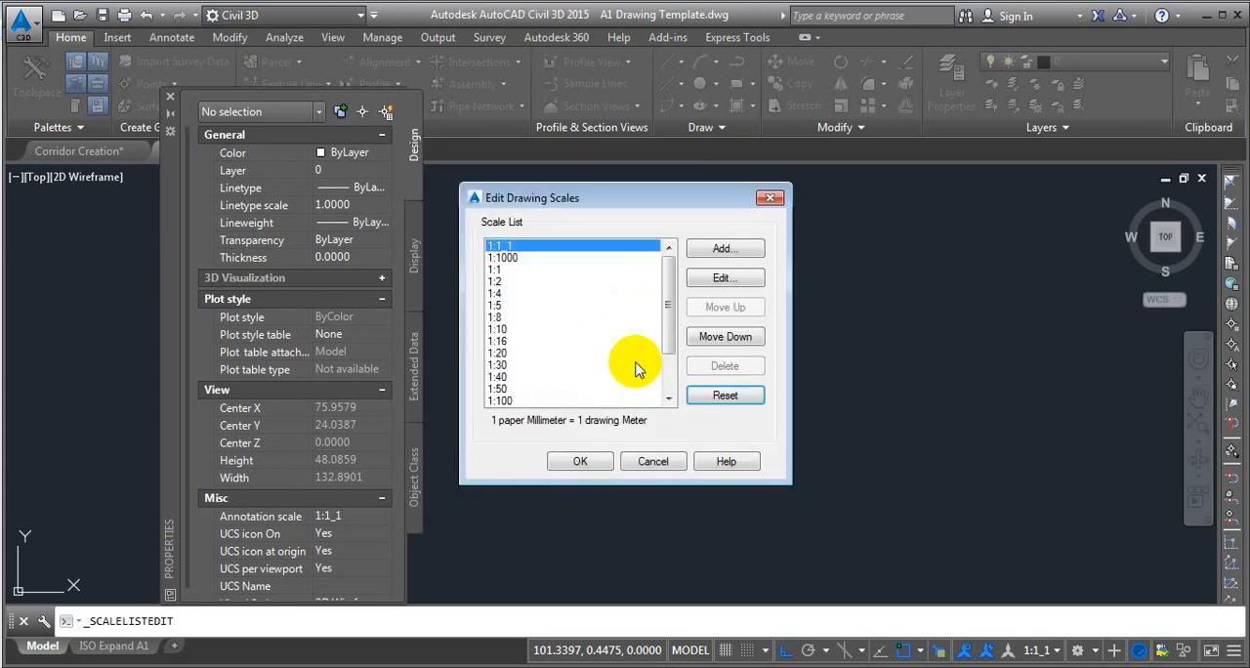
{"action": "mouse_move", "coordinate": [669, 311]}
{"action": "left_mouse_down"}
{"action": "mouse_move", "coordinate": [678, 354]}
{"action": "mouse_move", "coordinate": [664, 390]}
{"action": "mouse_move", "coordinate": [666, 315]}
{"action": "left_mouse_up"}
Start adding a new drawing scale and name it 1:75.
{"action": "left_click", "coordinate": [721, 251]}
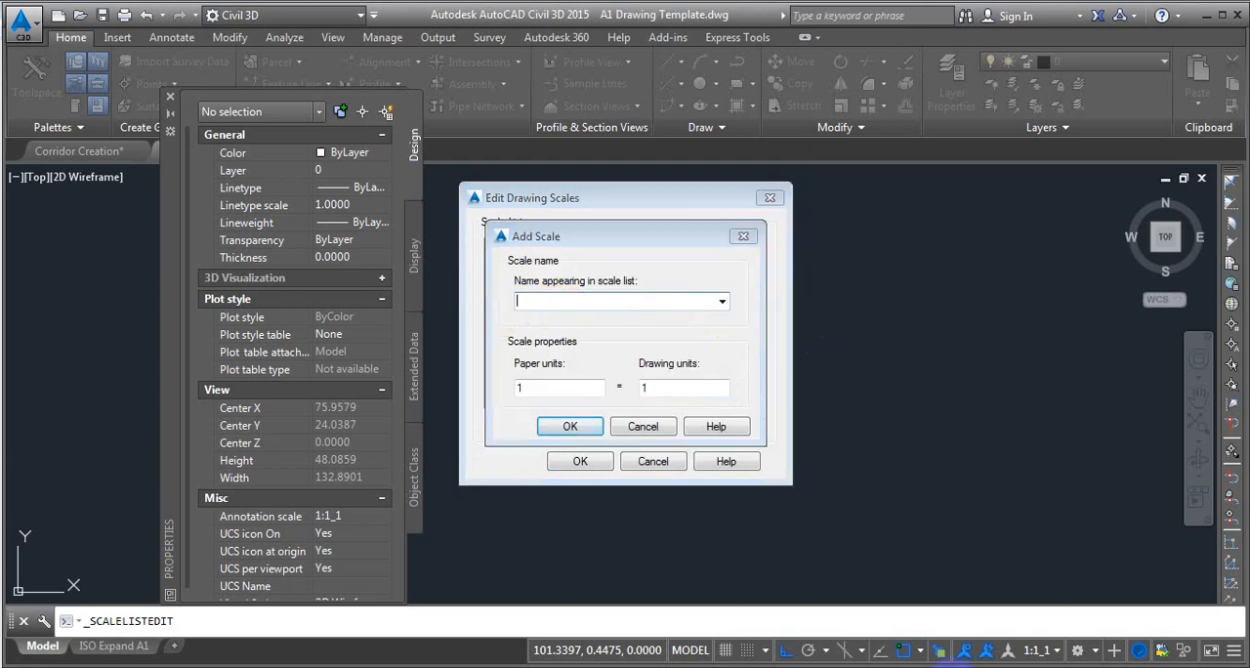
{"action": "left_click", "coordinate": [952, 667]}
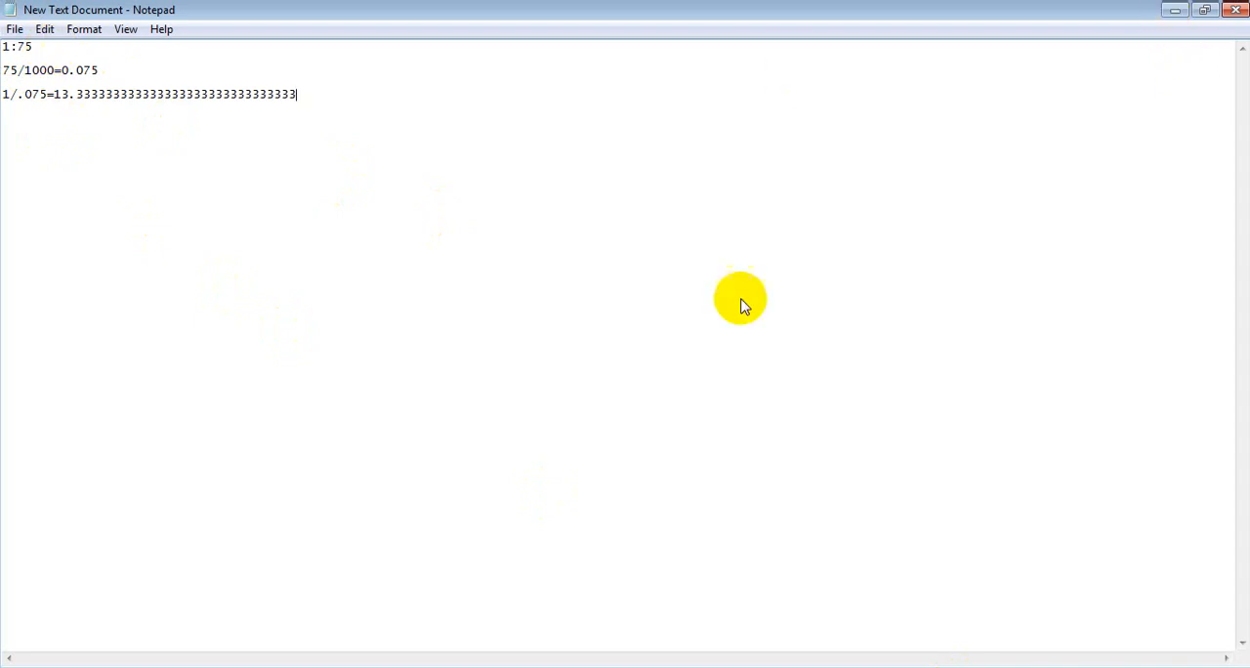
{"action": "key", "text": "alt+Tab"}
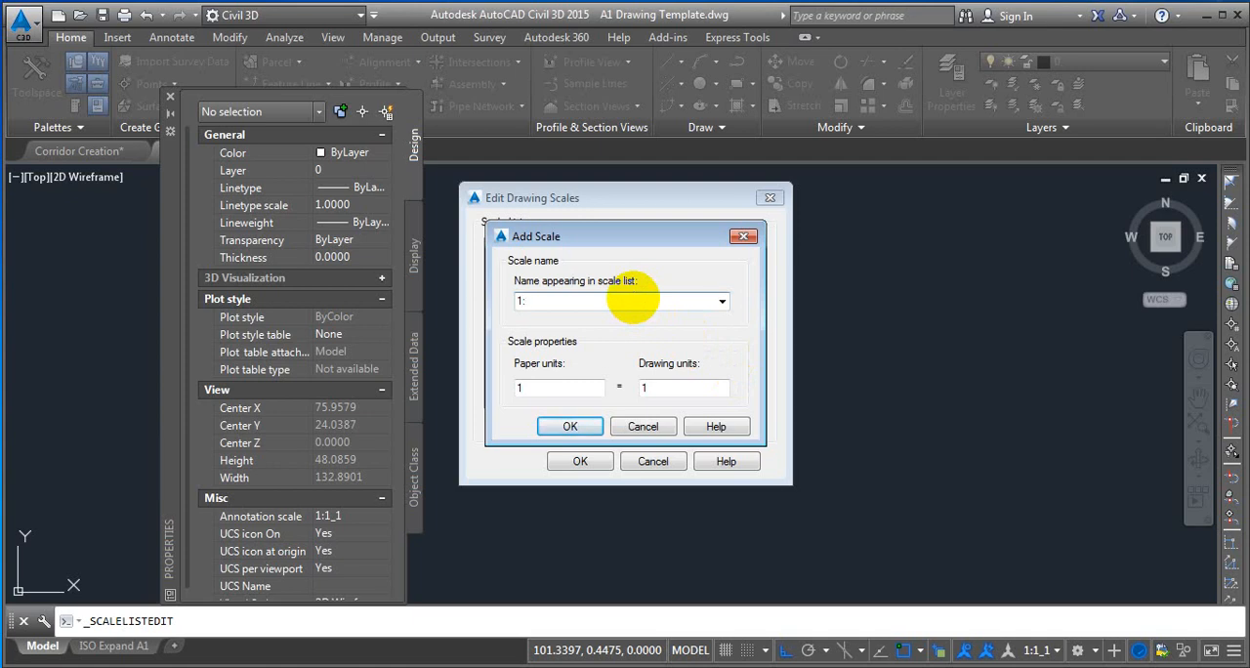
{"action": "type", "text": "75"}
{"action": "left_click", "coordinate": [579, 390]}
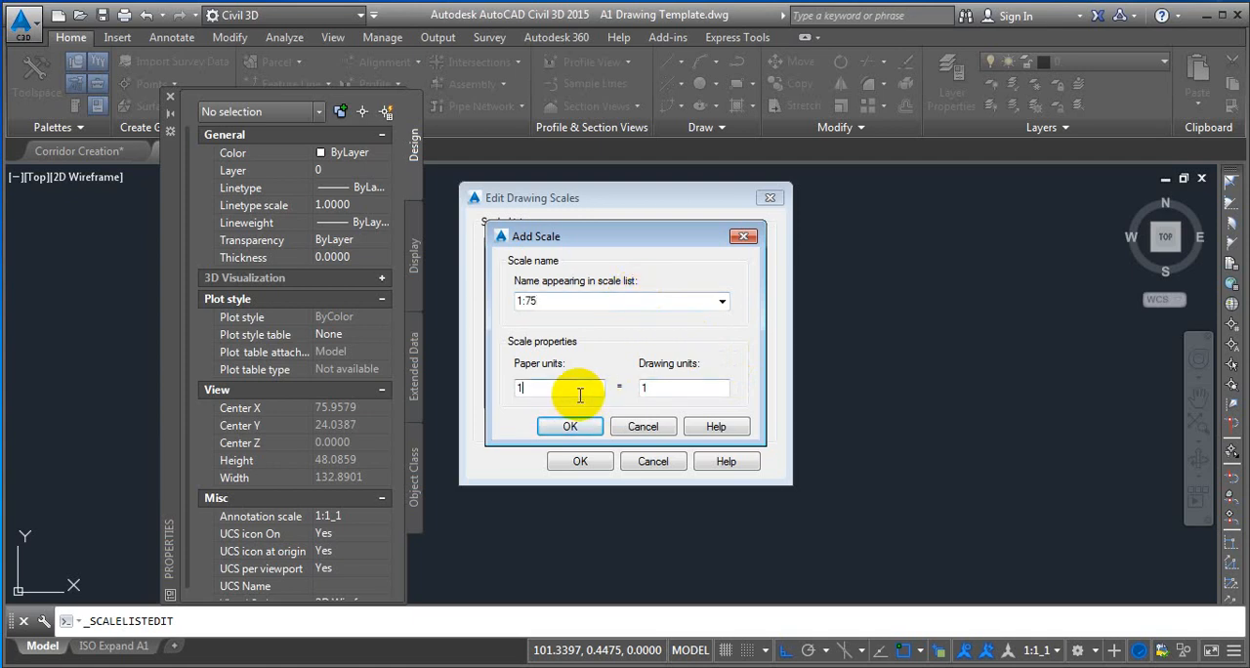
Extend the first line of the Notepad document to read 1:75mm=.075m, and return to the Add Scale dialog in Civil 3D.
{"action": "key", "text": "alt+Tab"}
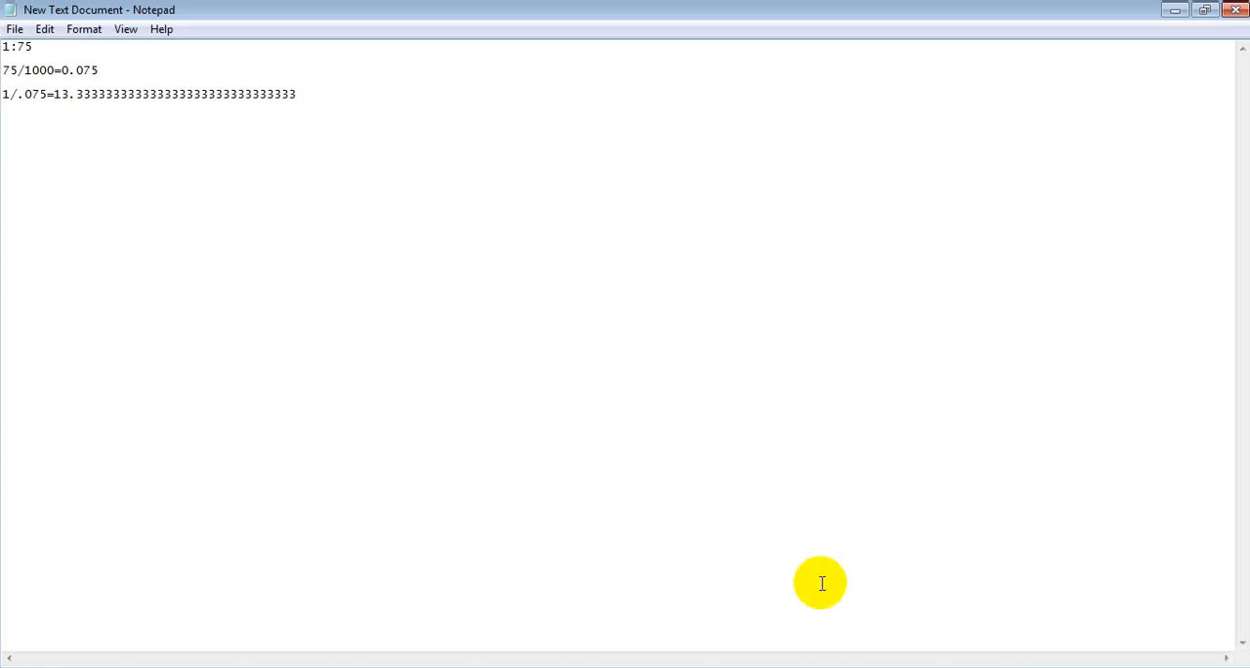
{"action": "left_click_drag", "start_coordinate": [62, 47], "coordinate": [3, 47]}
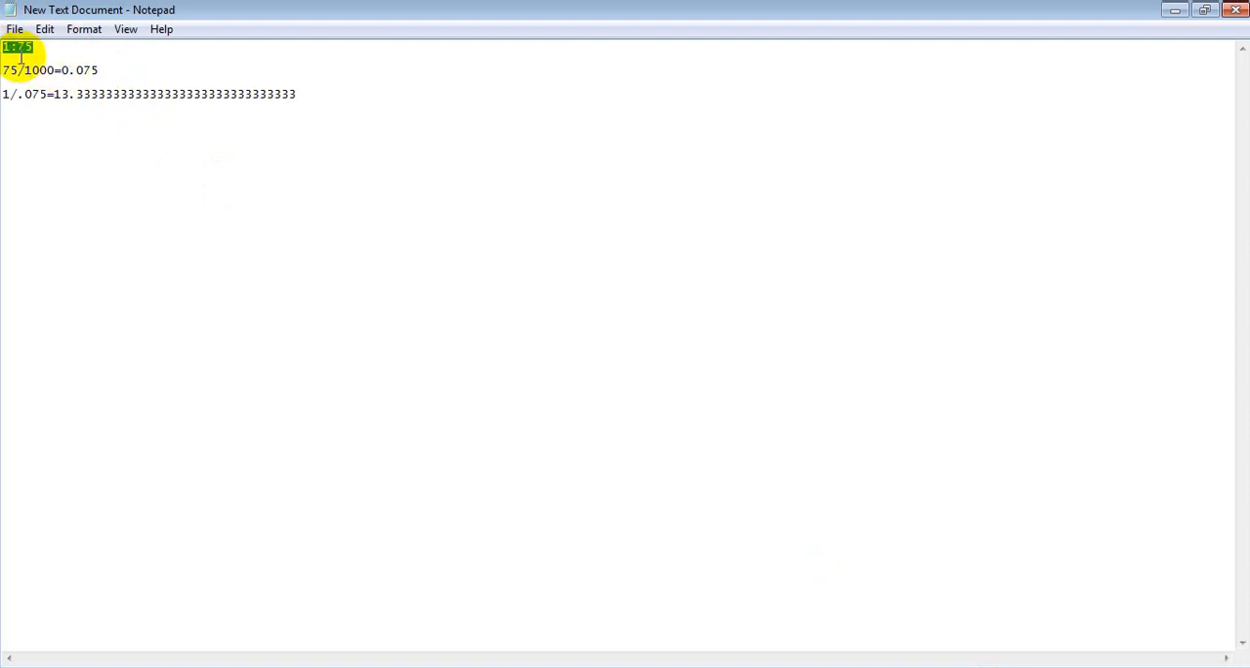
{"action": "left_click", "coordinate": [1174, 10]}
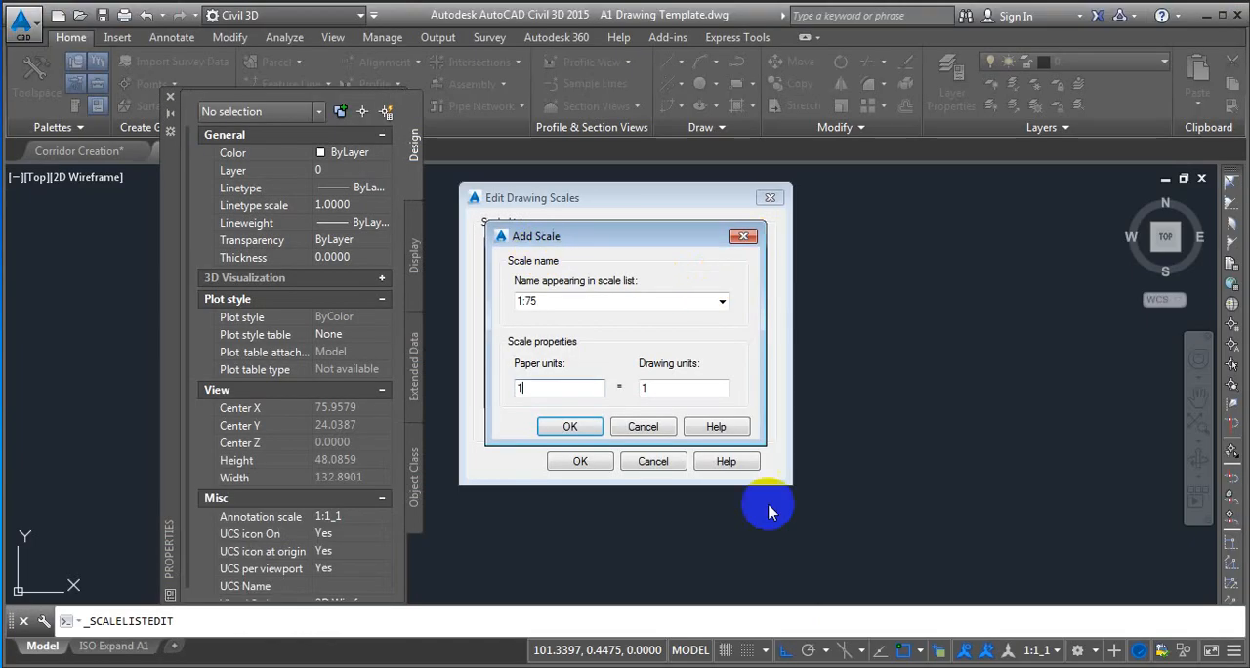
{"action": "left_click", "coordinate": [830, 667]}
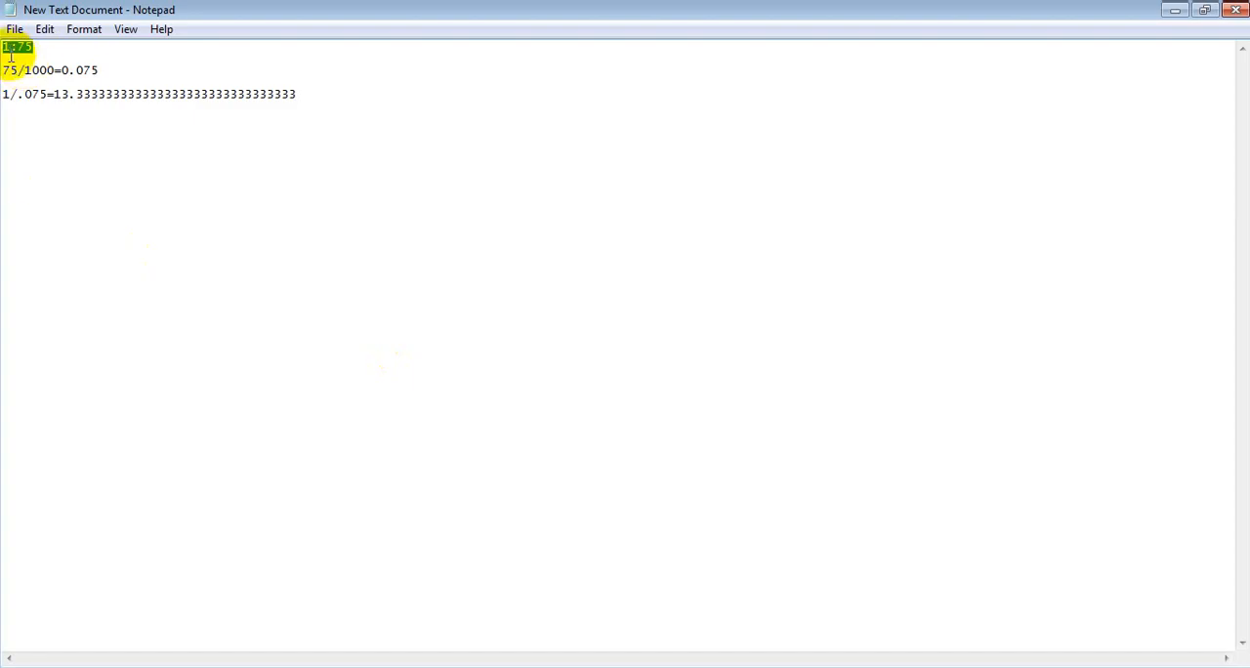
{"action": "left_click", "coordinate": [39, 49]}
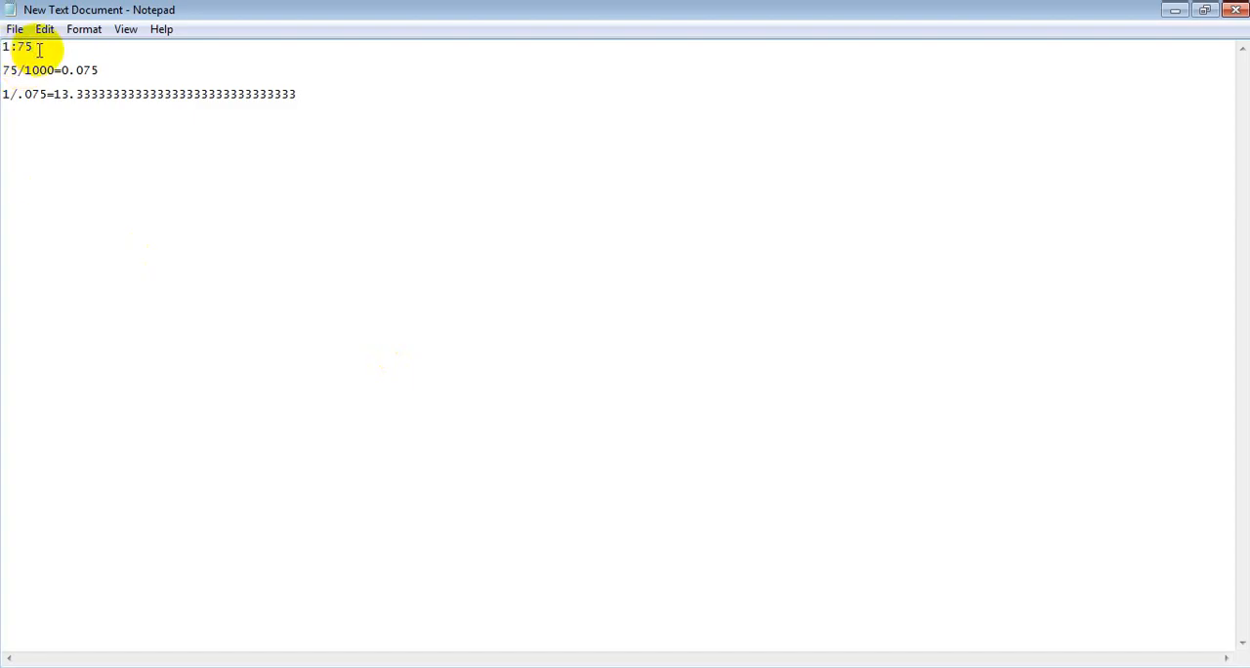
{"action": "type", "text": "mm=.075"}
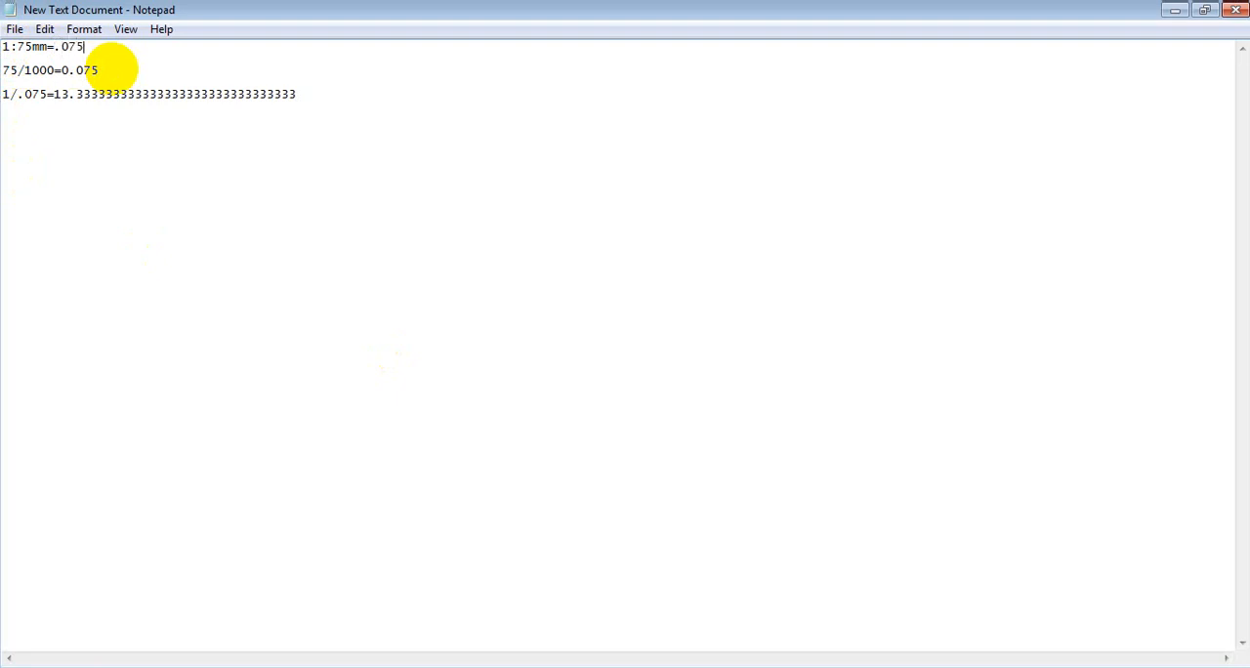
{"action": "type", "text": "m"}
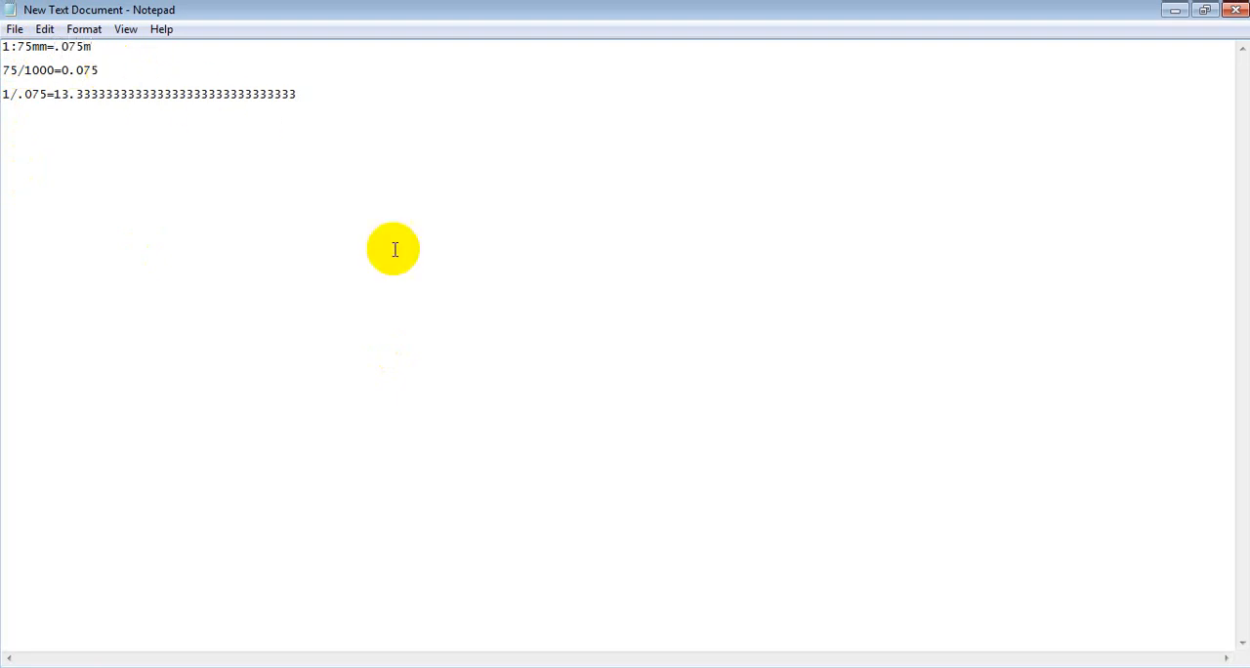
{"action": "left_click_drag", "start_coordinate": [59, 46], "coordinate": [85, 50]}
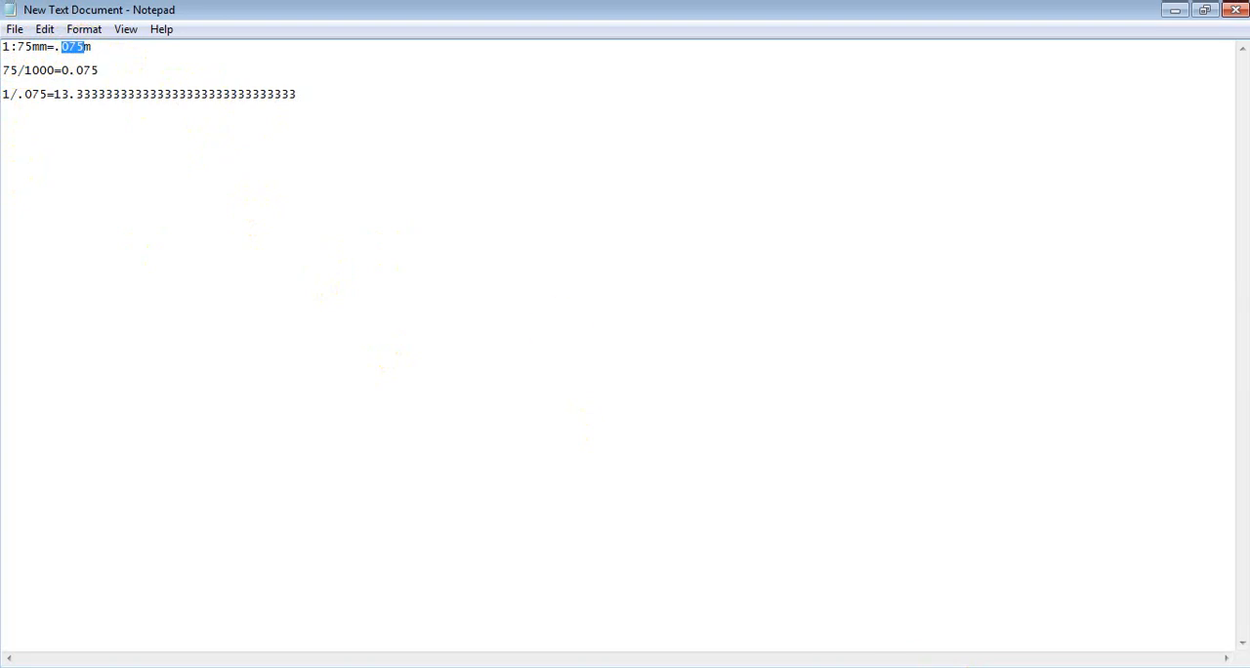
{"action": "left_click", "coordinate": [629, 667]}
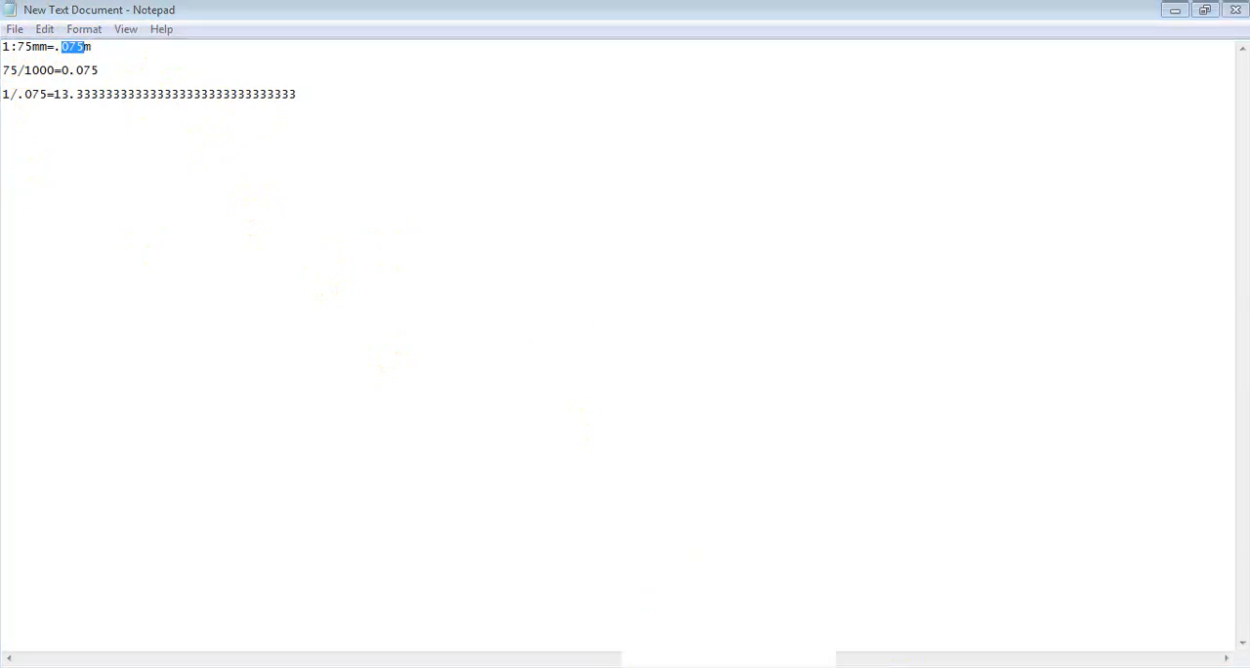
{"action": "left_click", "coordinate": [554, 667]}
{"action": "left_click", "coordinate": [554, 666]}
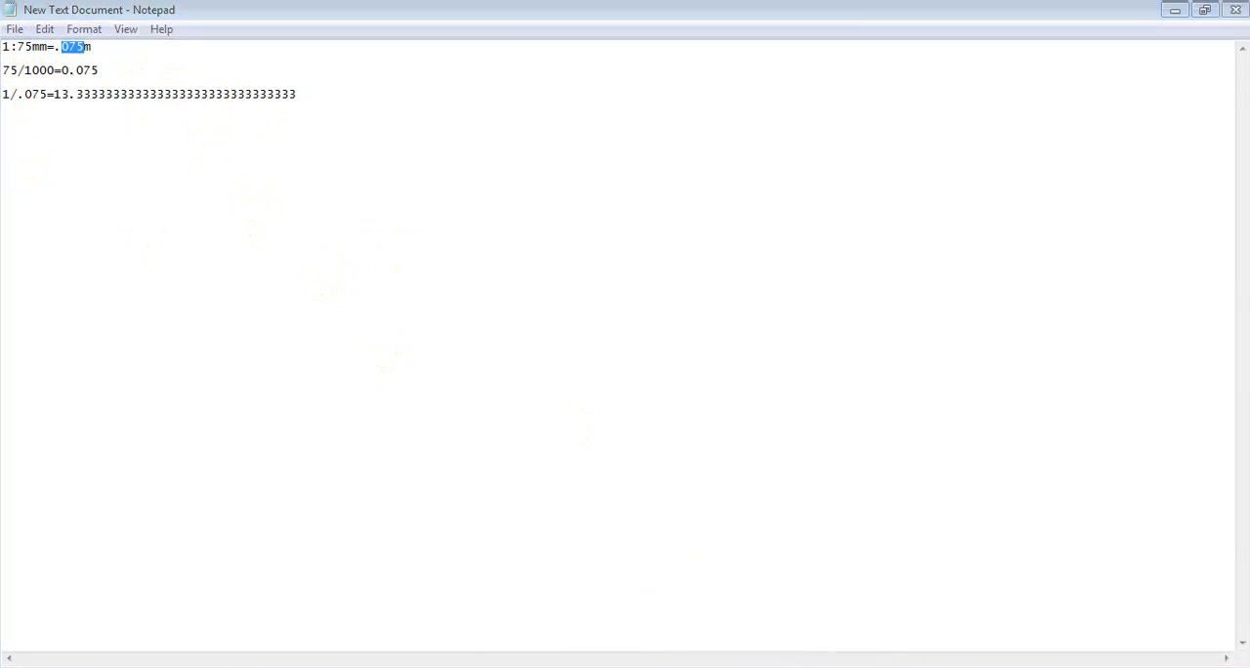
{"action": "left_click", "coordinate": [1171, 11]}
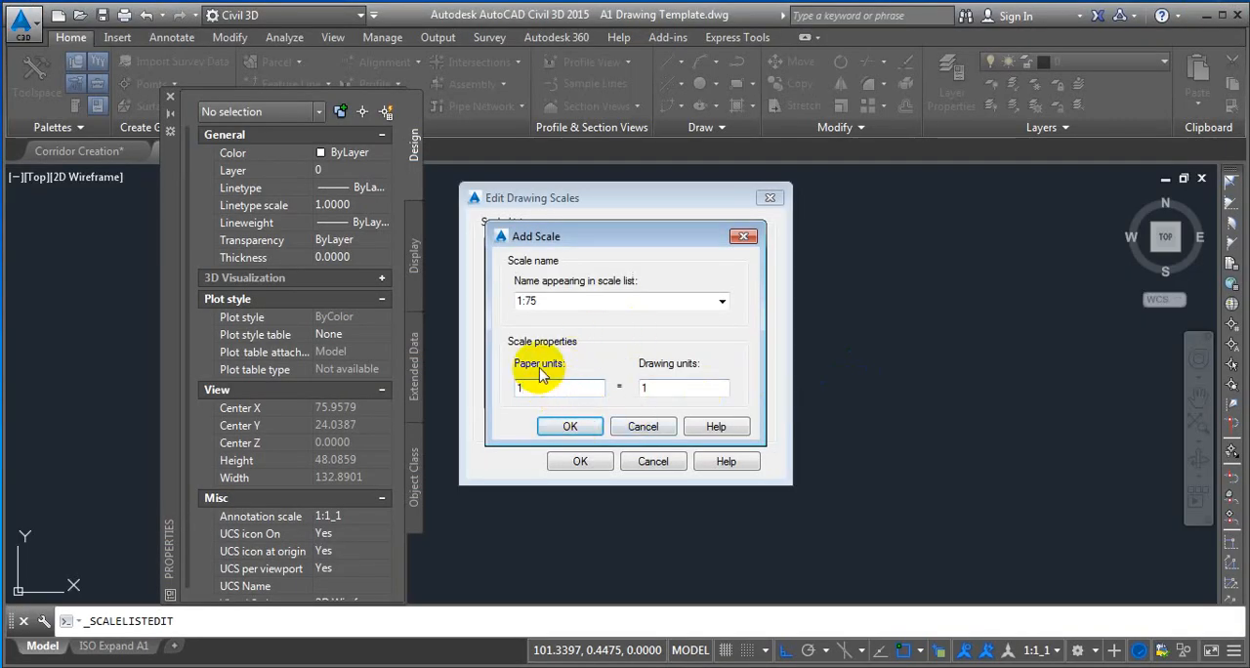
Set the new scale's drawing units to .075 for 1 paper unit, add it and accept the edited scale list.
{"action": "left_click", "coordinate": [676, 390]}
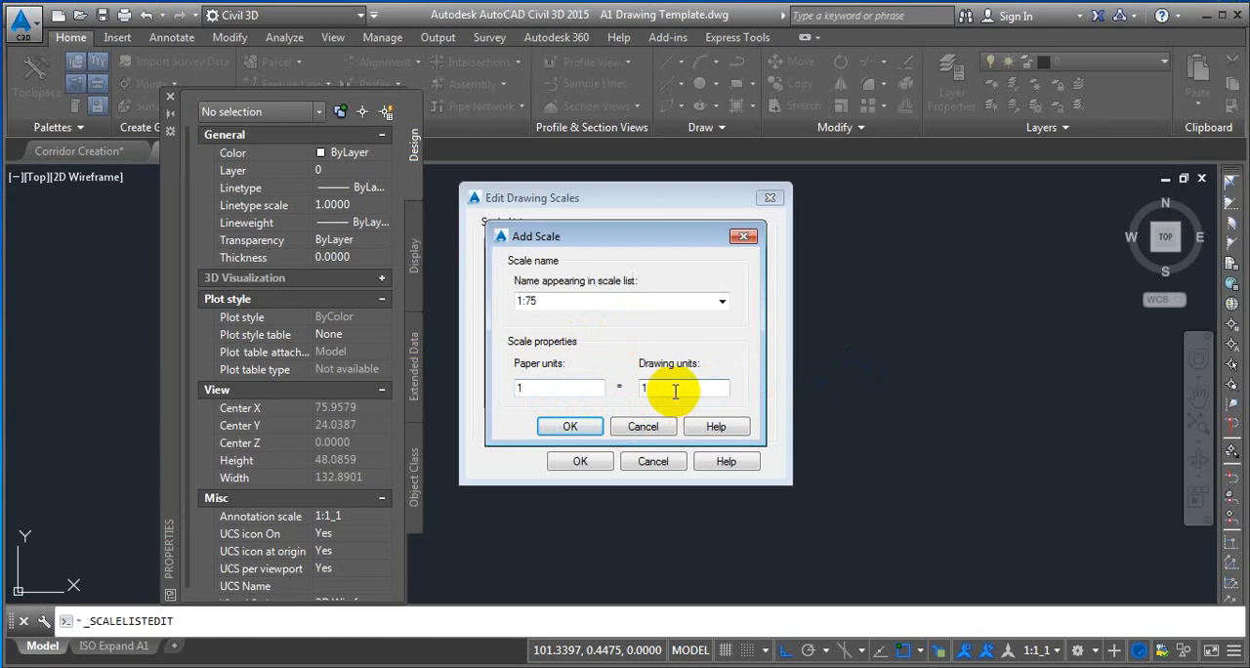
{"action": "left_click_drag", "start_coordinate": [675, 390], "coordinate": [623, 402]}
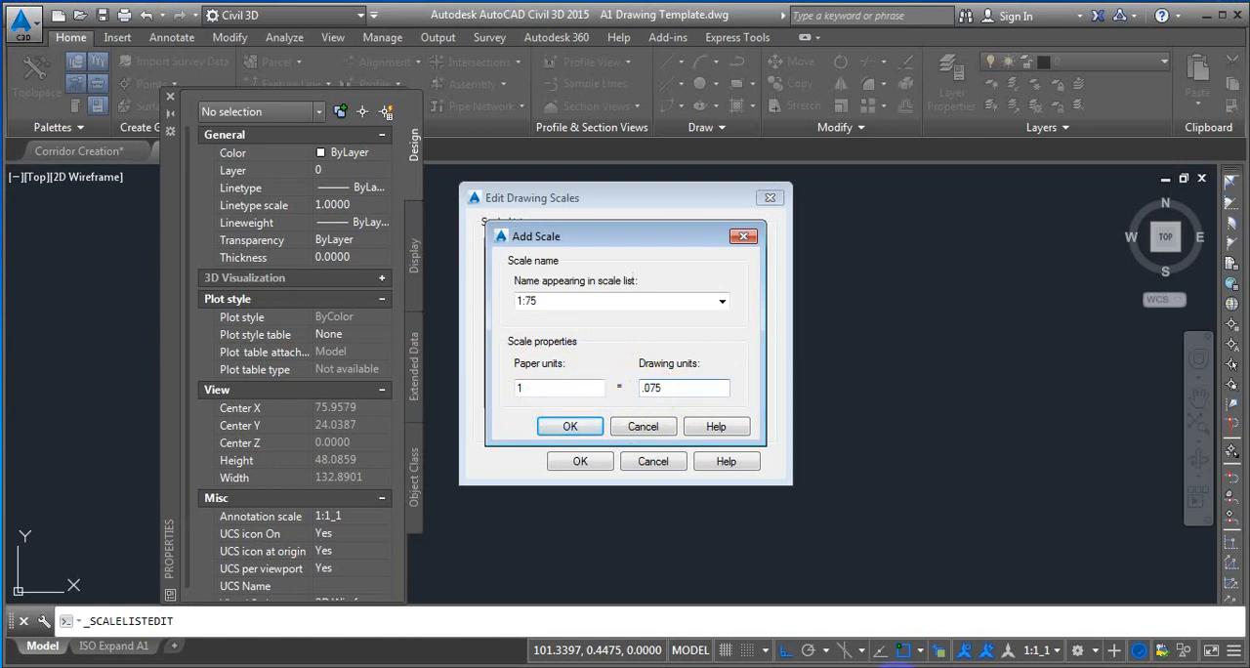
{"action": "left_click", "coordinate": [977, 667]}
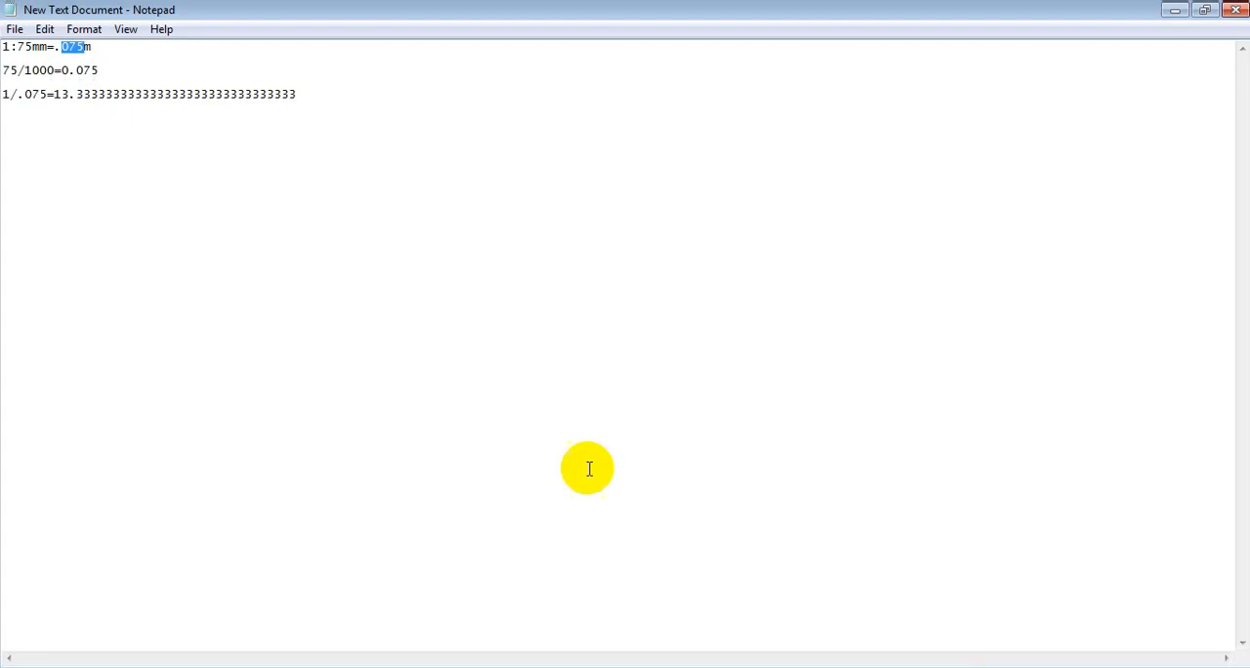
{"action": "left_click", "coordinate": [962, 664]}
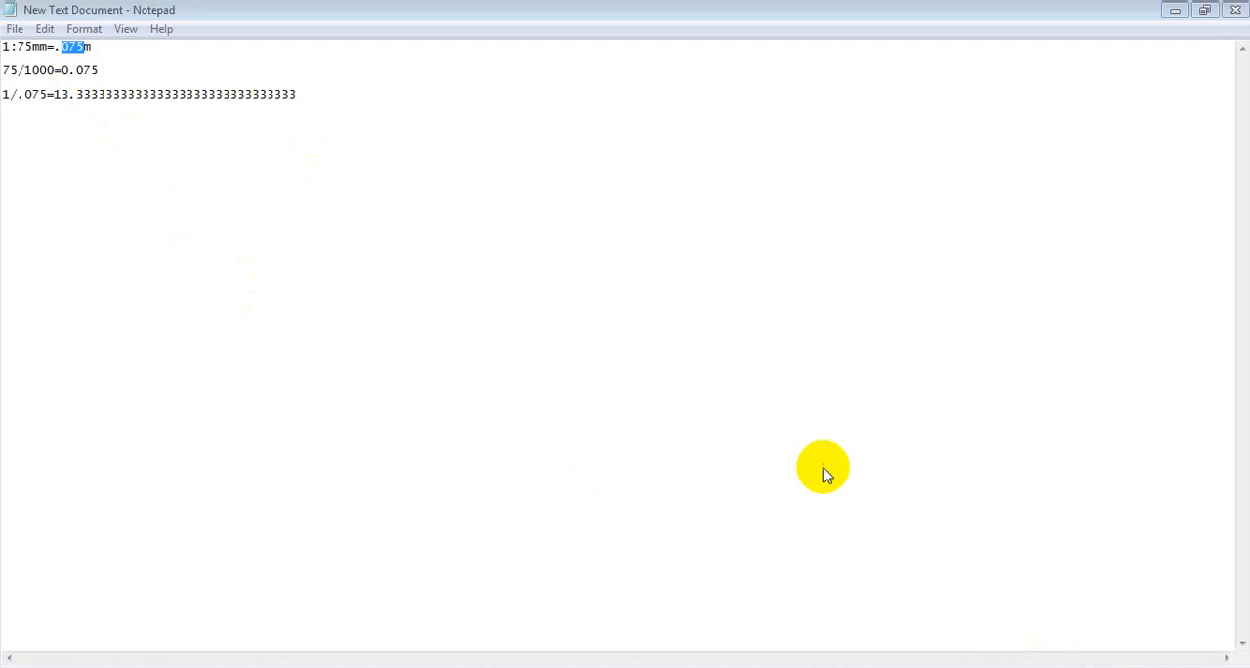
{"action": "left_click", "coordinate": [565, 426]}
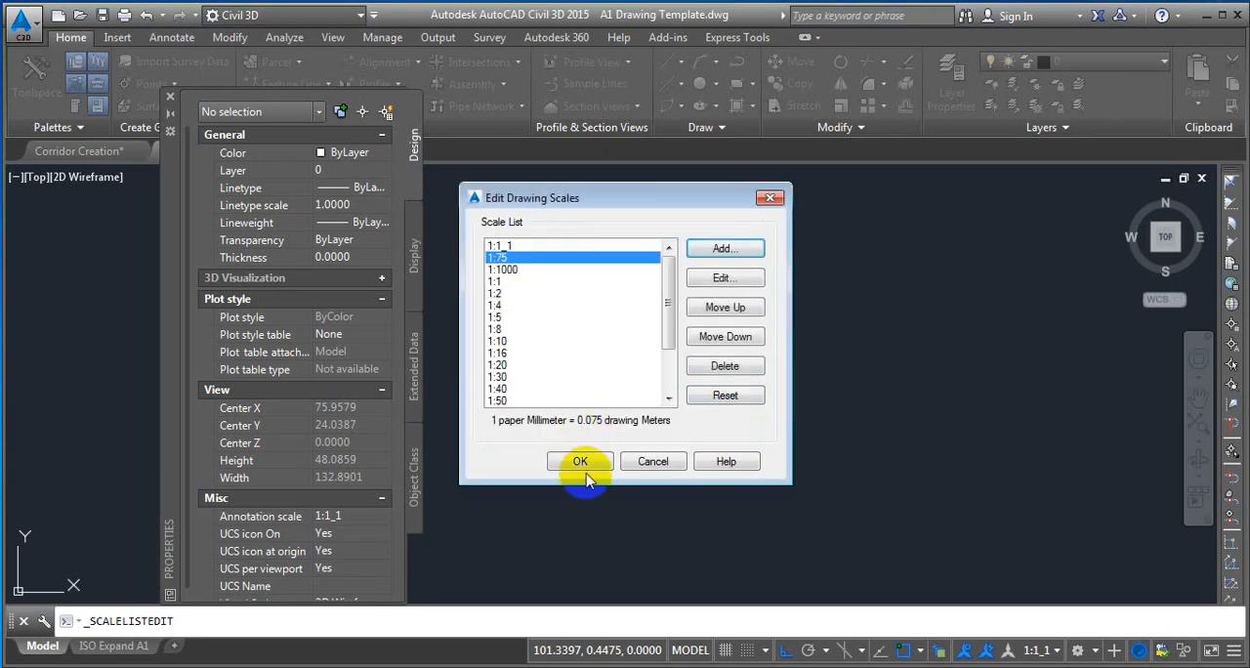
{"action": "left_click", "coordinate": [582, 463]}
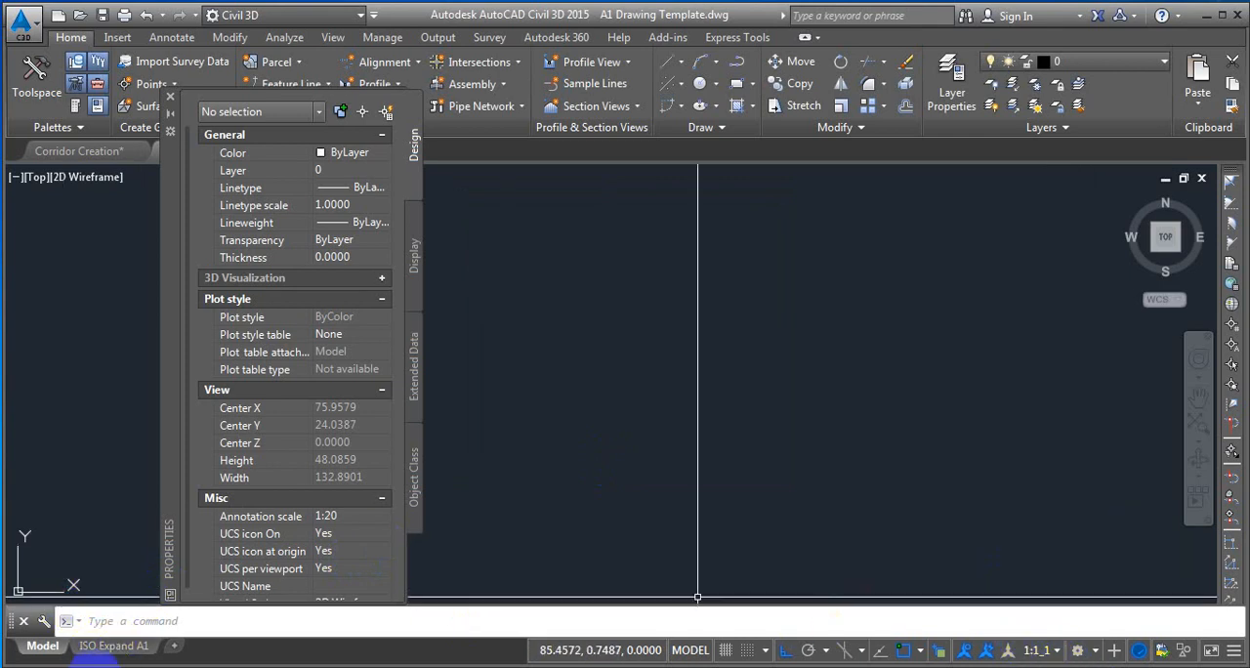
Check the standard scale of the viewport on the ISO Expand A1 layout and lock the viewport's display.
{"action": "left_click", "coordinate": [113, 645]}
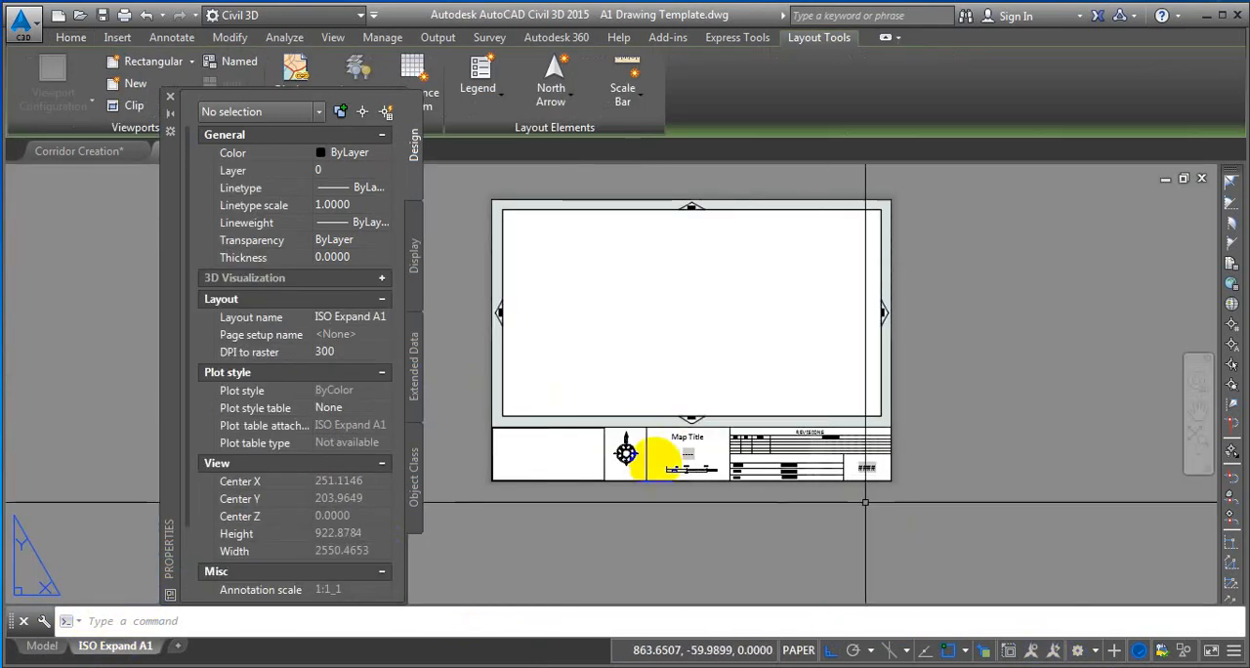
{"action": "left_click", "coordinate": [501, 332]}
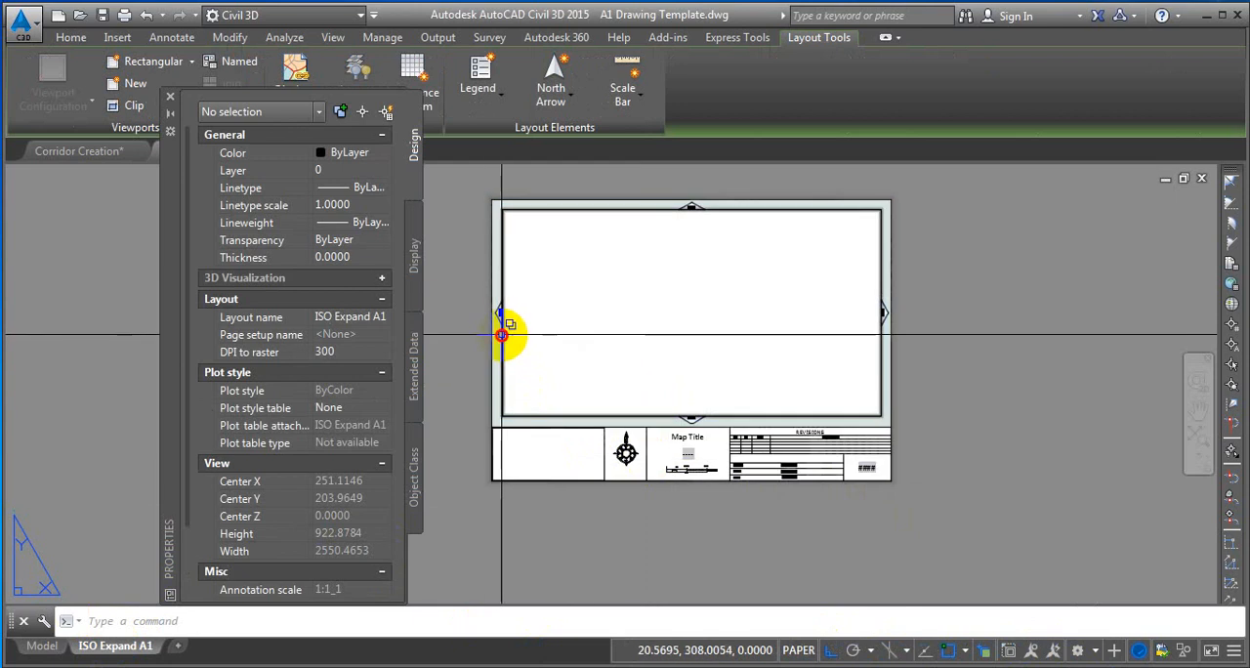
{"action": "left_click", "coordinate": [576, 404]}
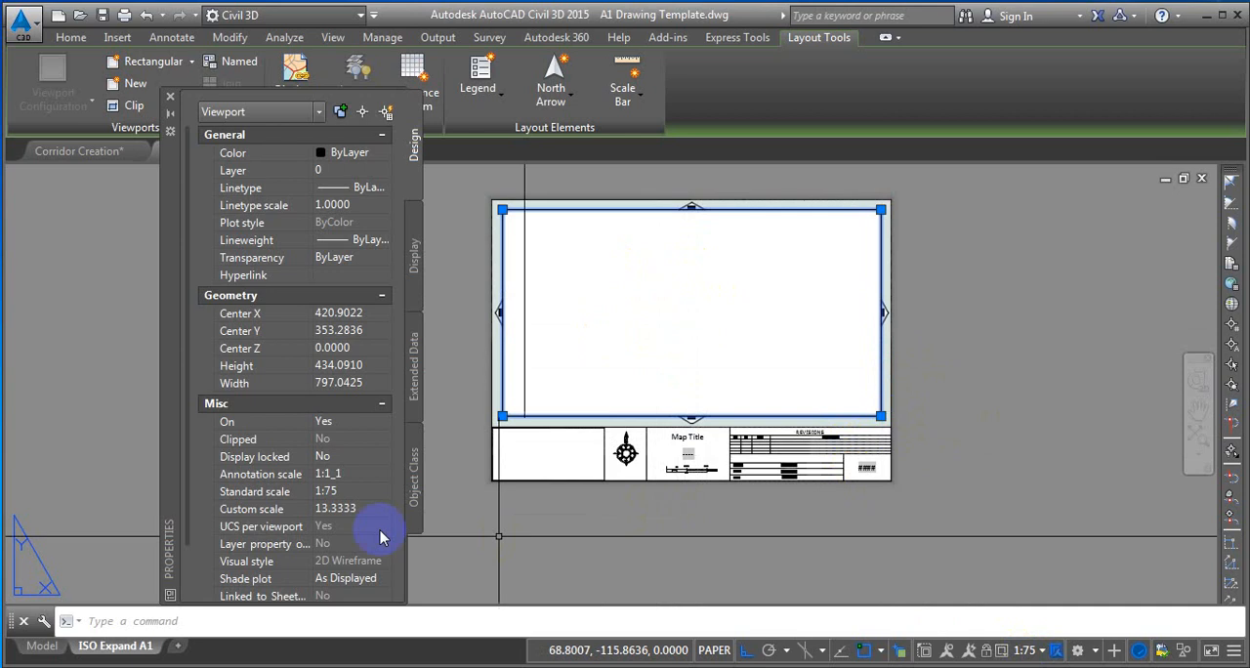
{"action": "left_click", "coordinate": [259, 495]}
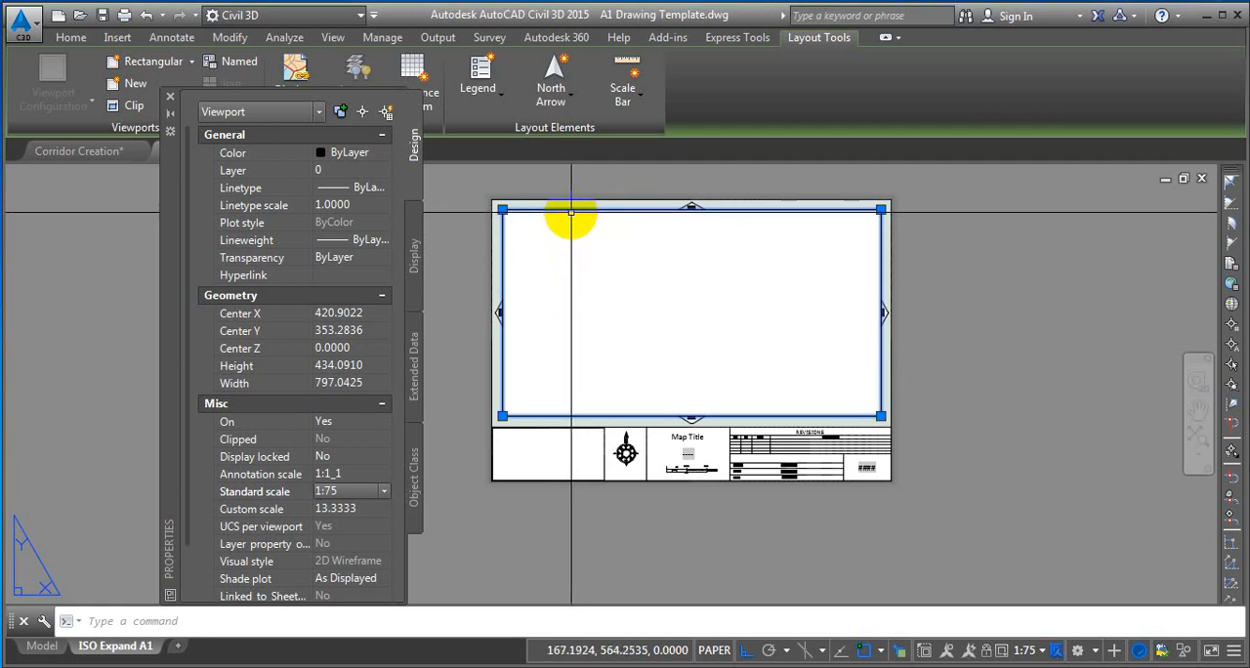
{"action": "left_click", "coordinate": [986, 651]}
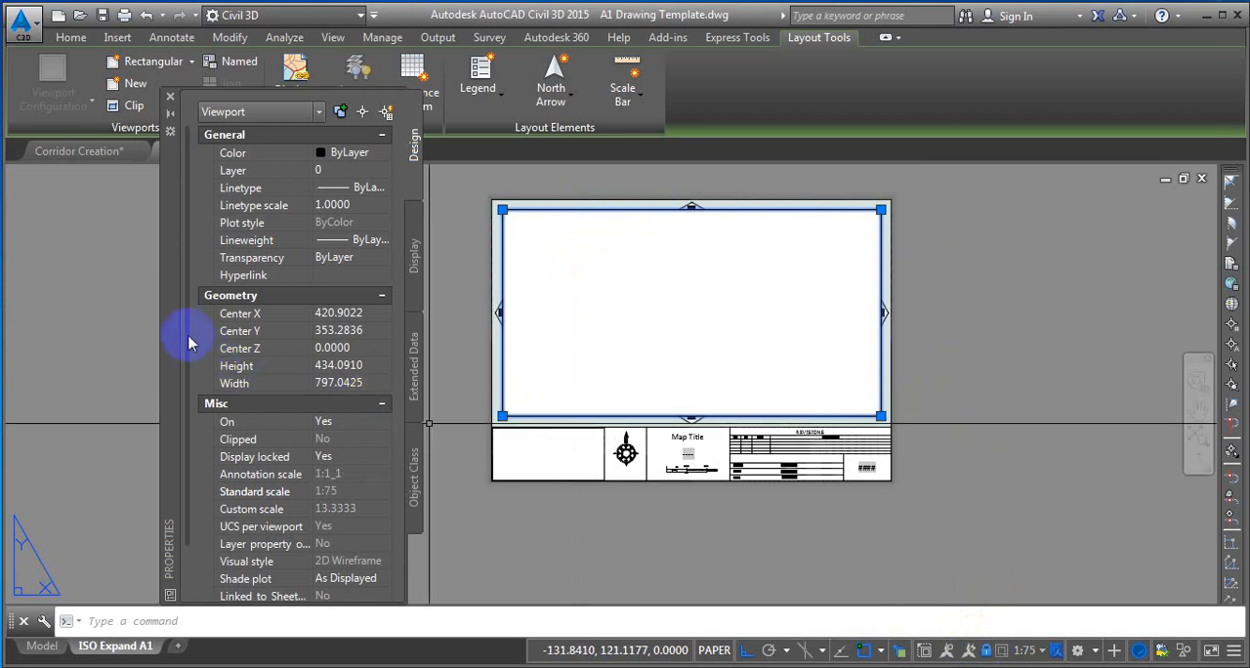
{"action": "left_click_drag", "start_coordinate": [185, 362], "coordinate": [184, 435]}
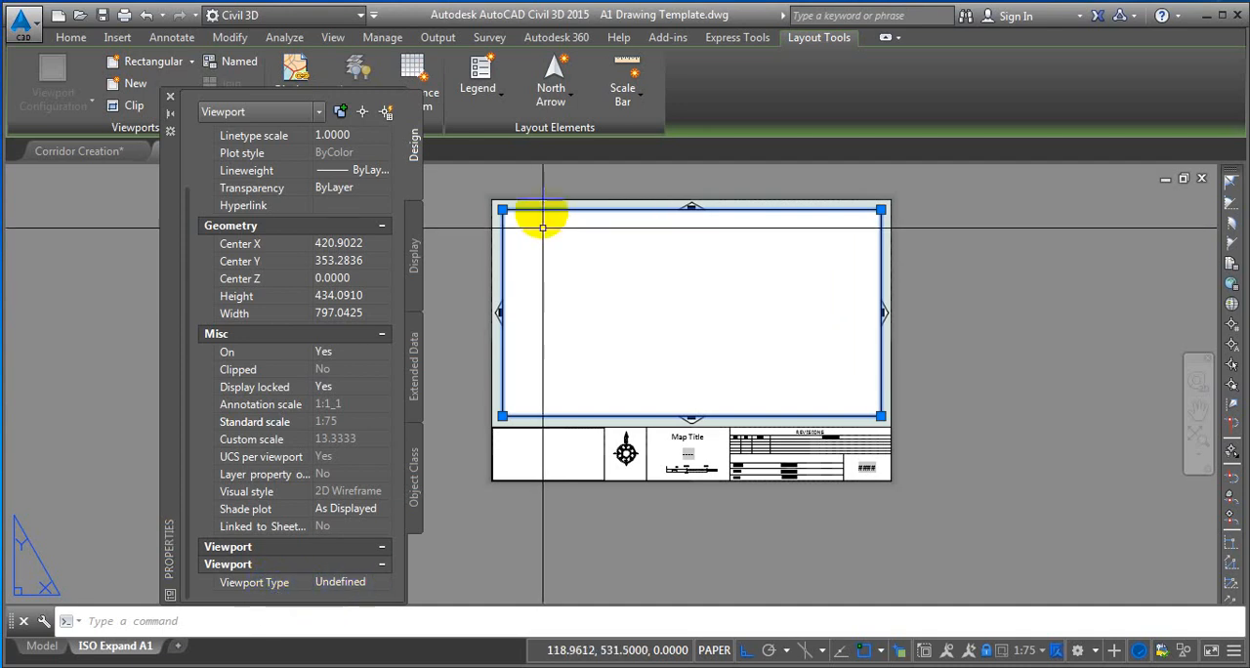
Set the selected viewport's type to Section and close its properties.
{"action": "left_click", "coordinate": [338, 582]}
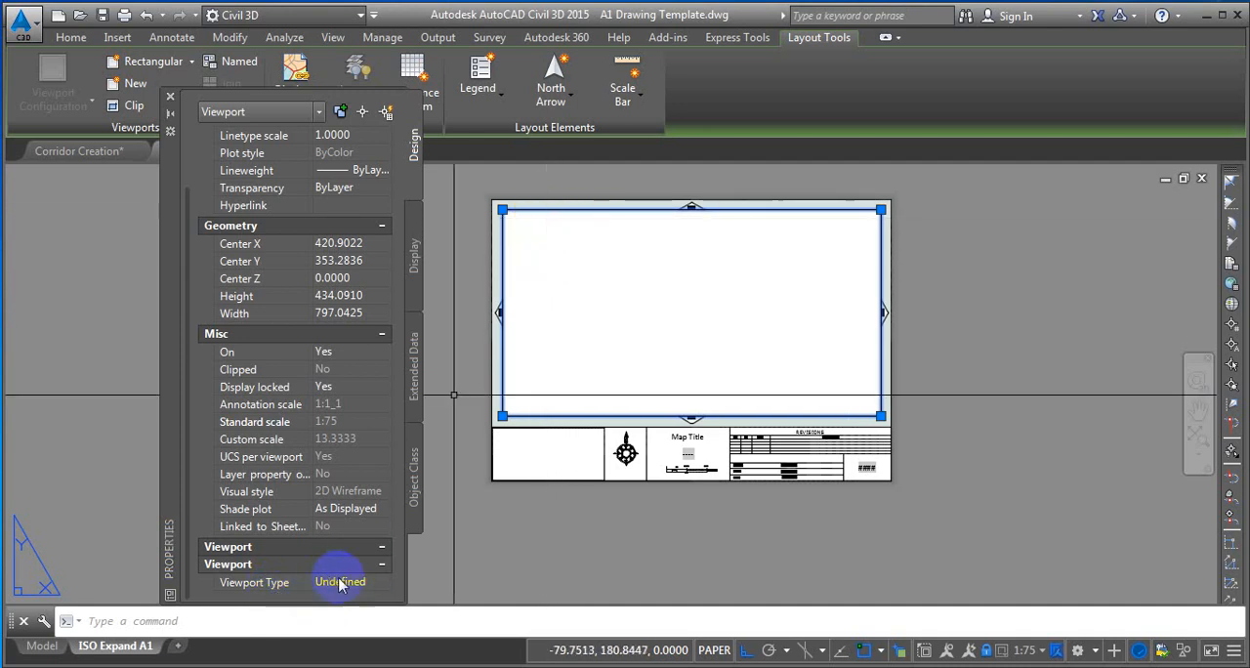
{"action": "left_click", "coordinate": [340, 583]}
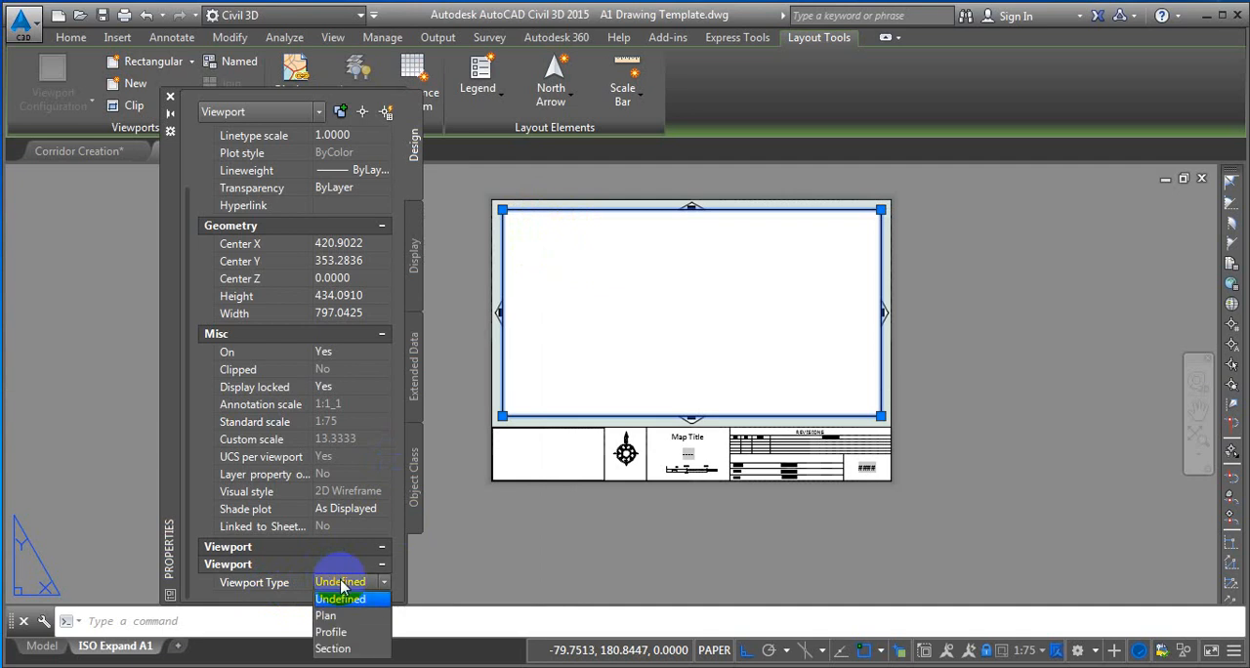
{"action": "left_click", "coordinate": [334, 649]}
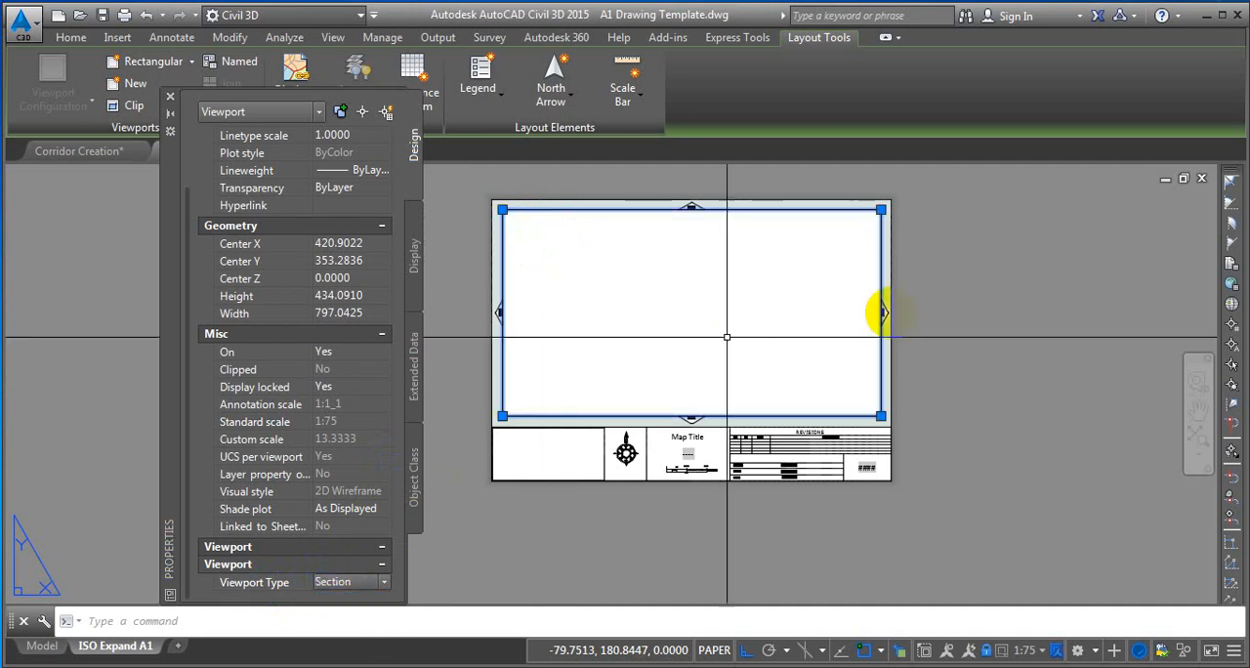
{"action": "left_click", "coordinate": [170, 98]}
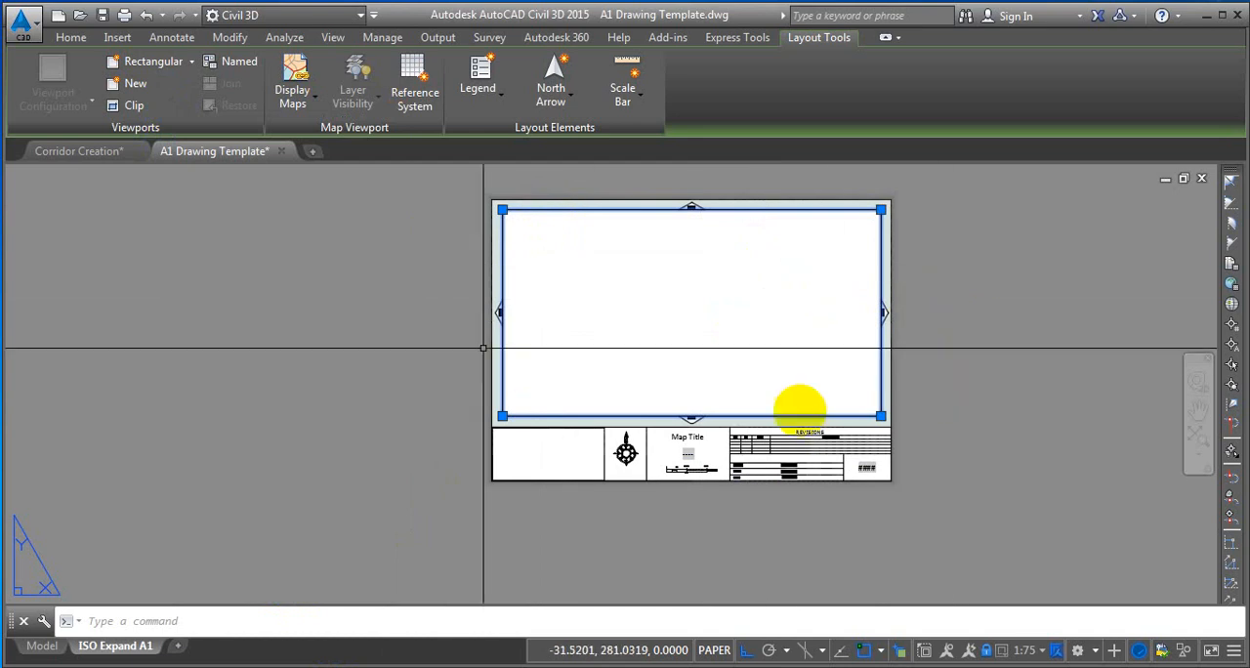
Save the drawing as template file 1 equals 75 Template in Desktop folder Civil3d\06-Creating Corridor Basics, accepting the metric template options.
{"action": "left_click", "coordinate": [22, 32]}
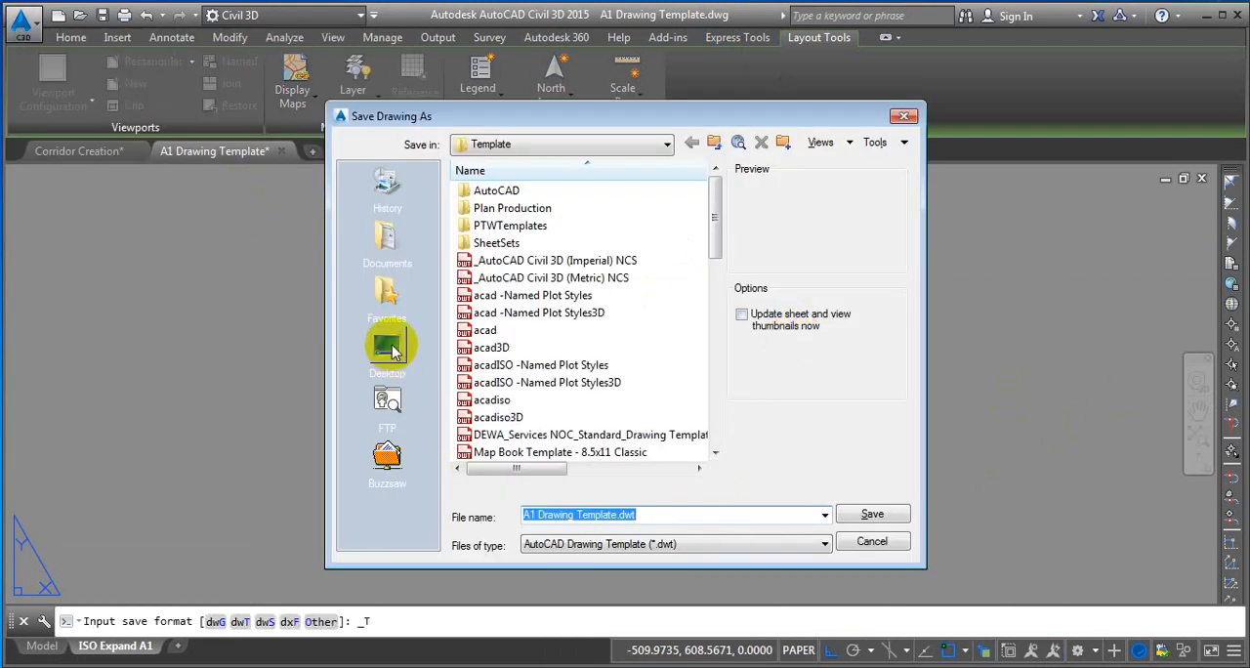
{"action": "left_click", "coordinate": [390, 351]}
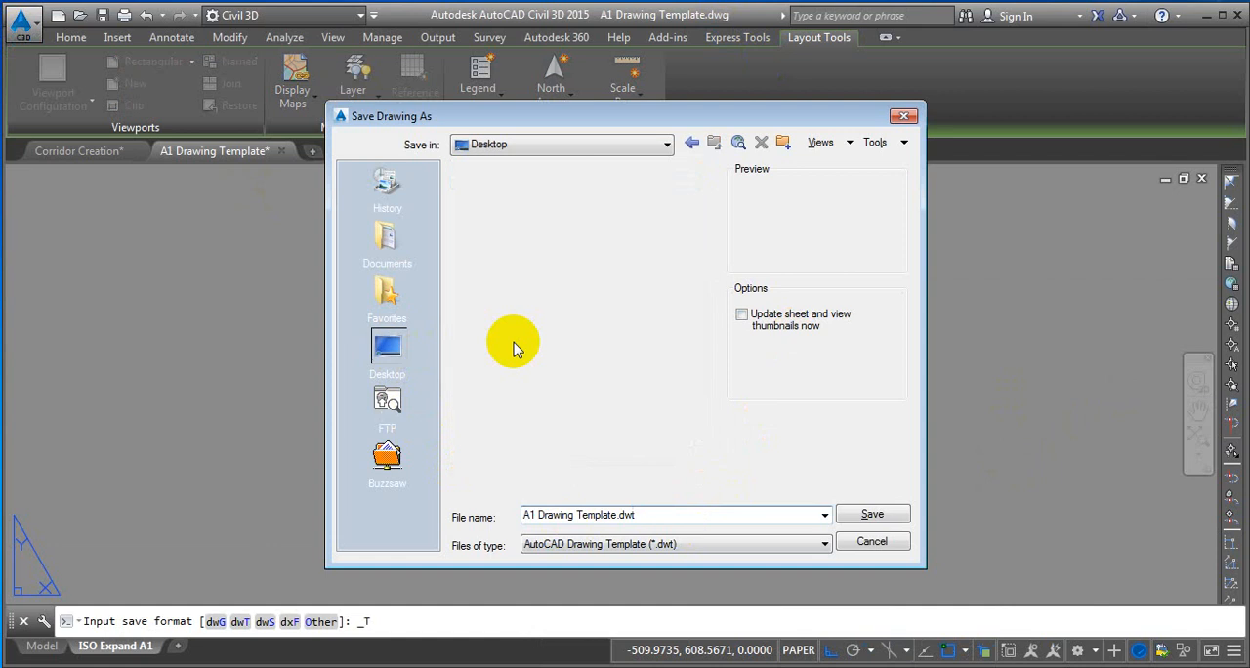
{"action": "double_click", "coordinate": [502, 279]}
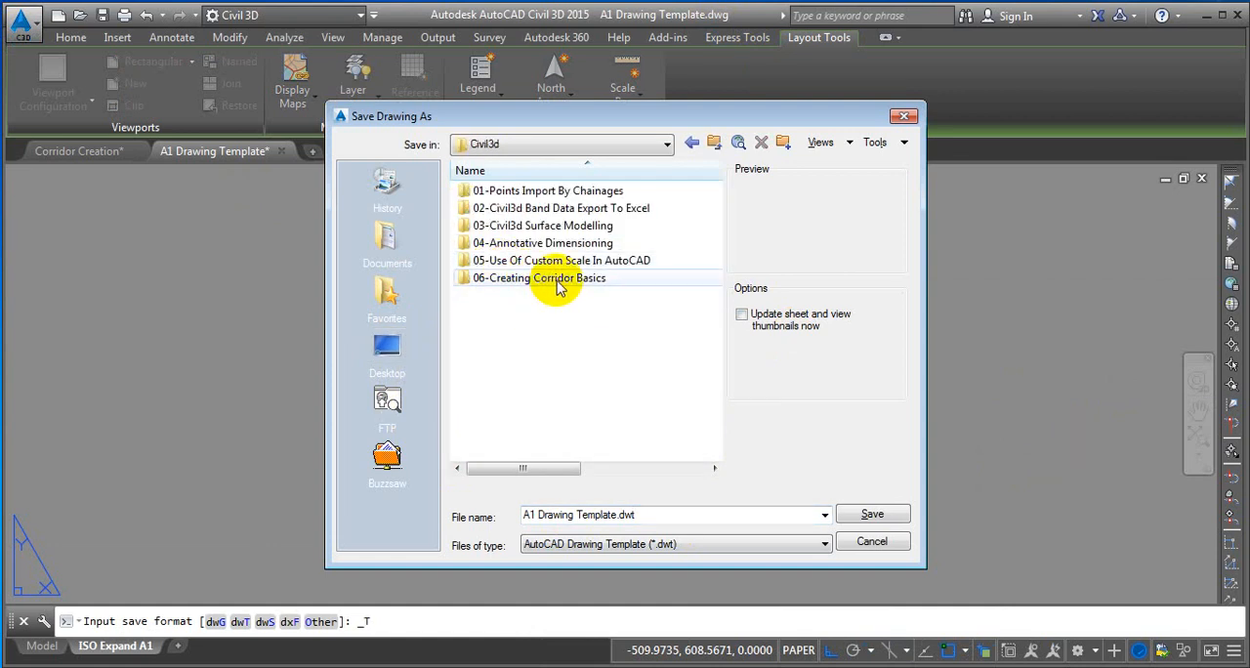
{"action": "double_click", "coordinate": [557, 281]}
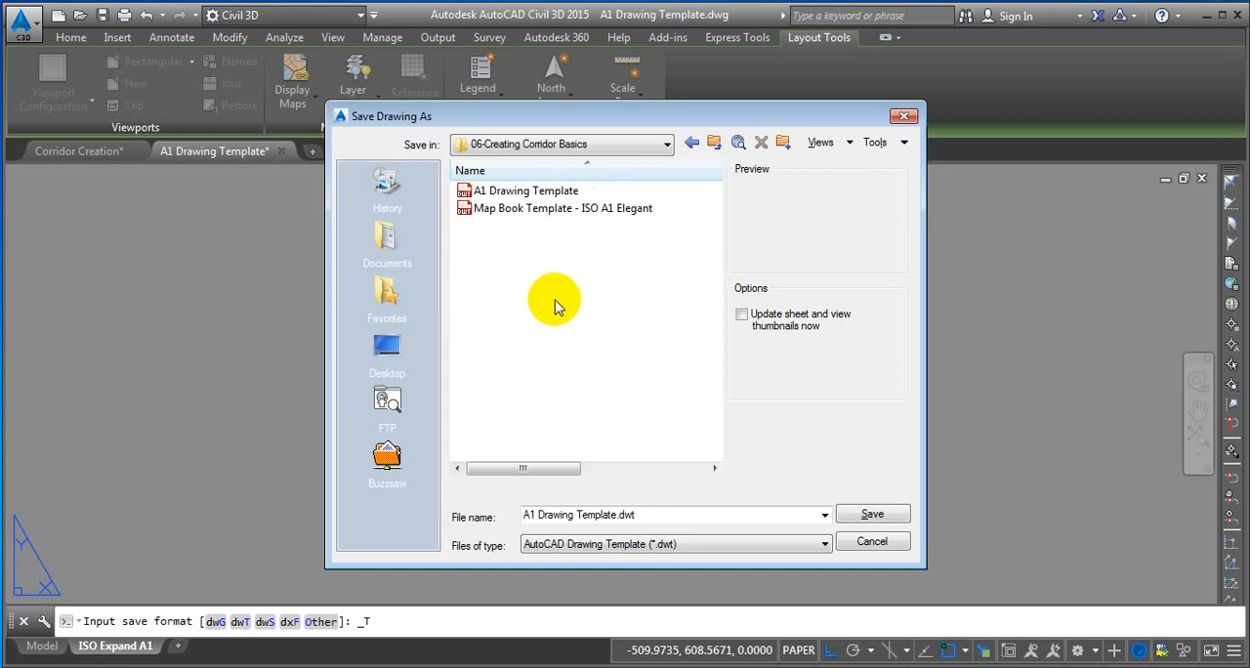
{"action": "left_click", "coordinate": [649, 512]}
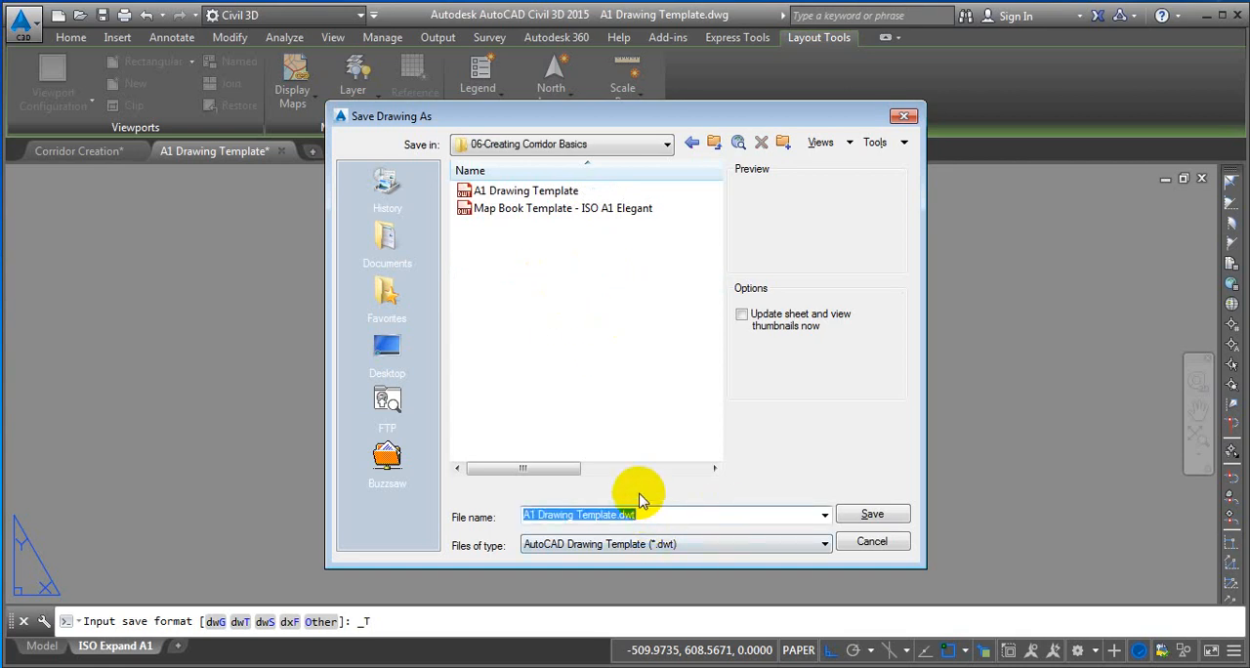
{"action": "type", "text": "1"}
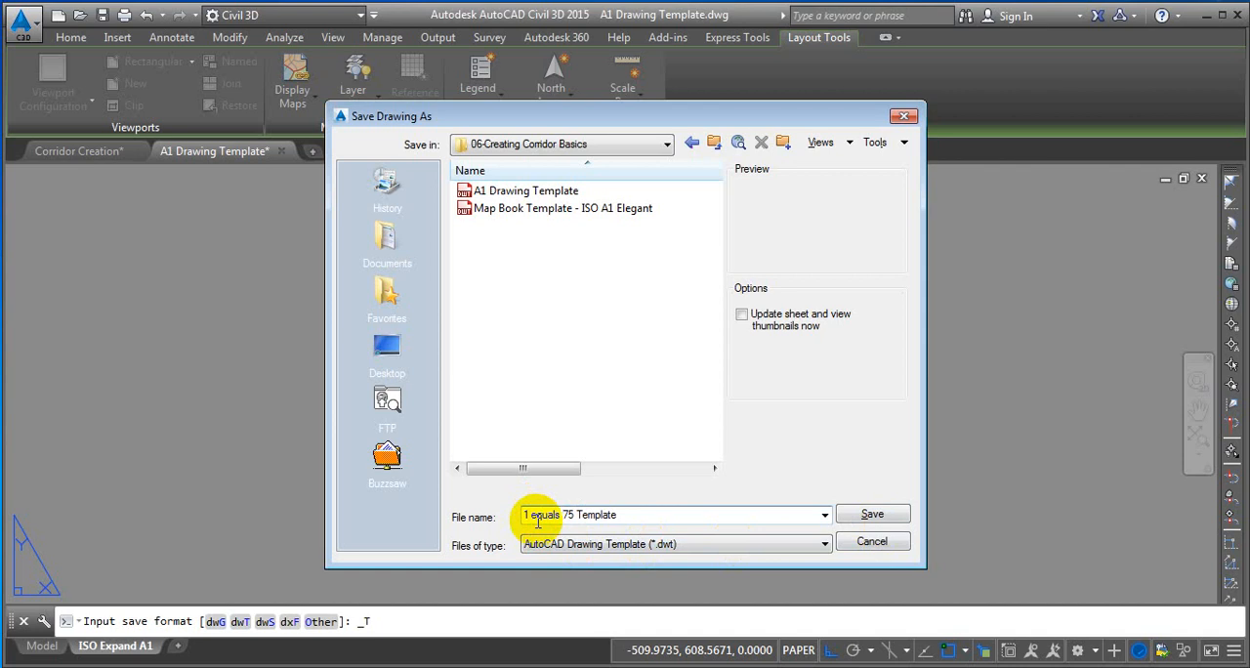
{"action": "left_click", "coordinate": [866, 515]}
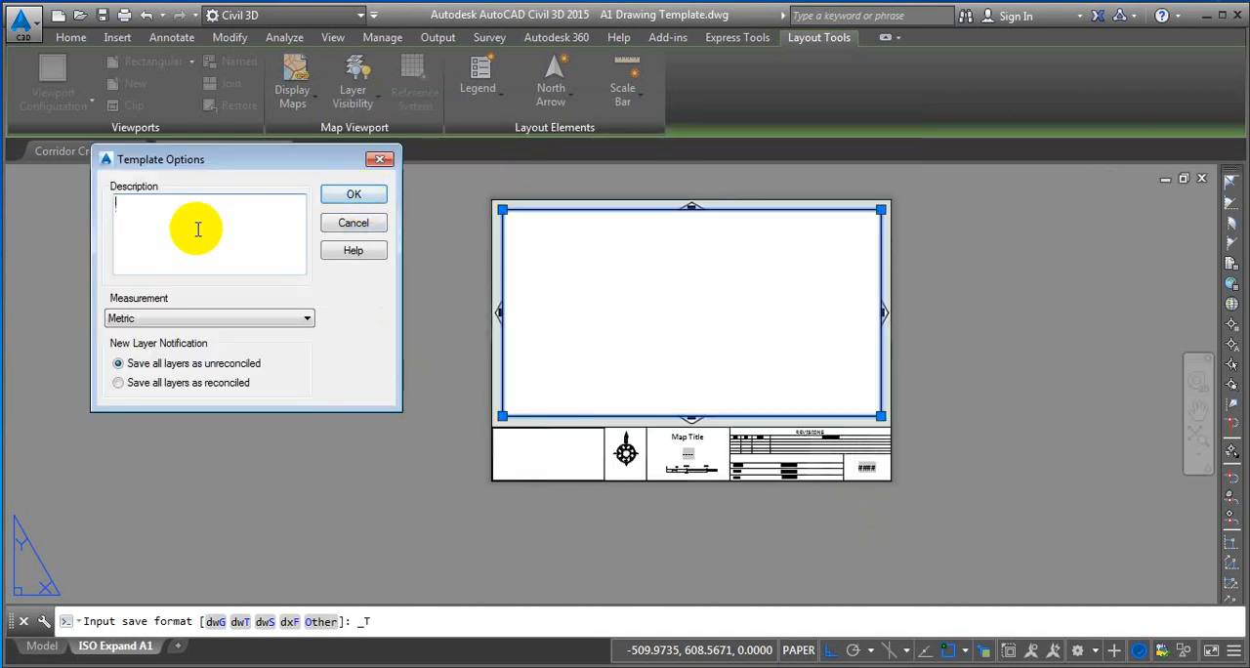
{"action": "left_click", "coordinate": [354, 198]}
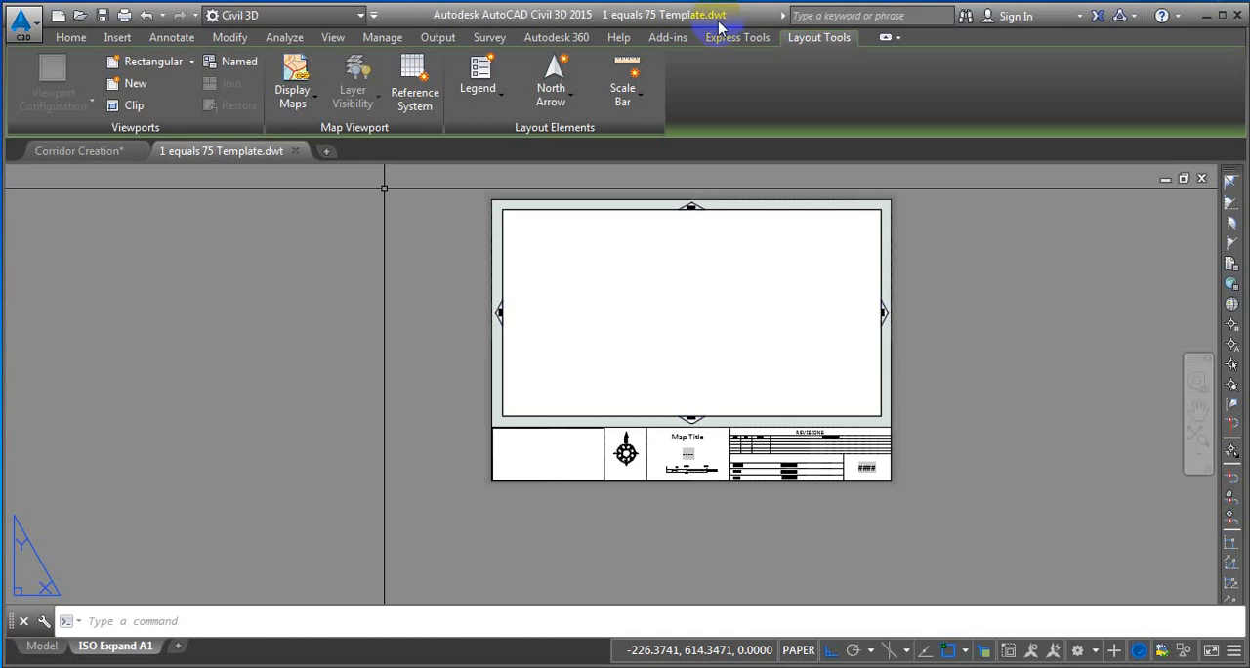
Rename the ISO Expand A1 layout as 1 Equals 75.
{"action": "left_click", "coordinate": [295, 153]}
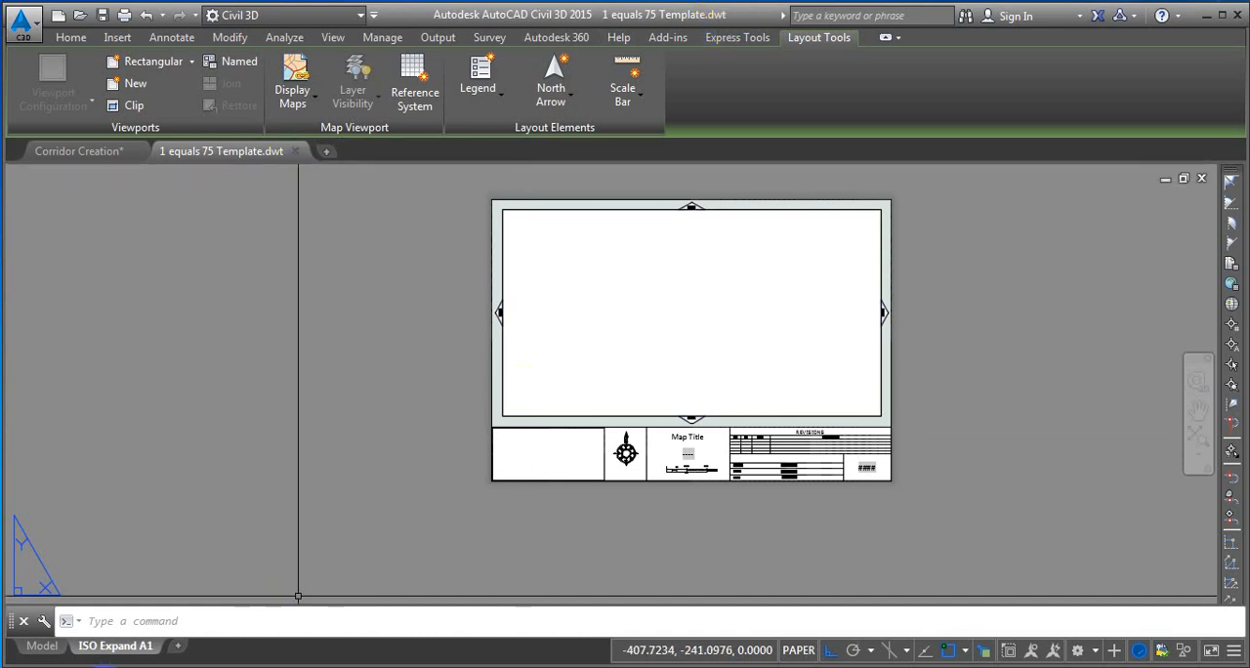
{"action": "left_click", "coordinate": [131, 649]}
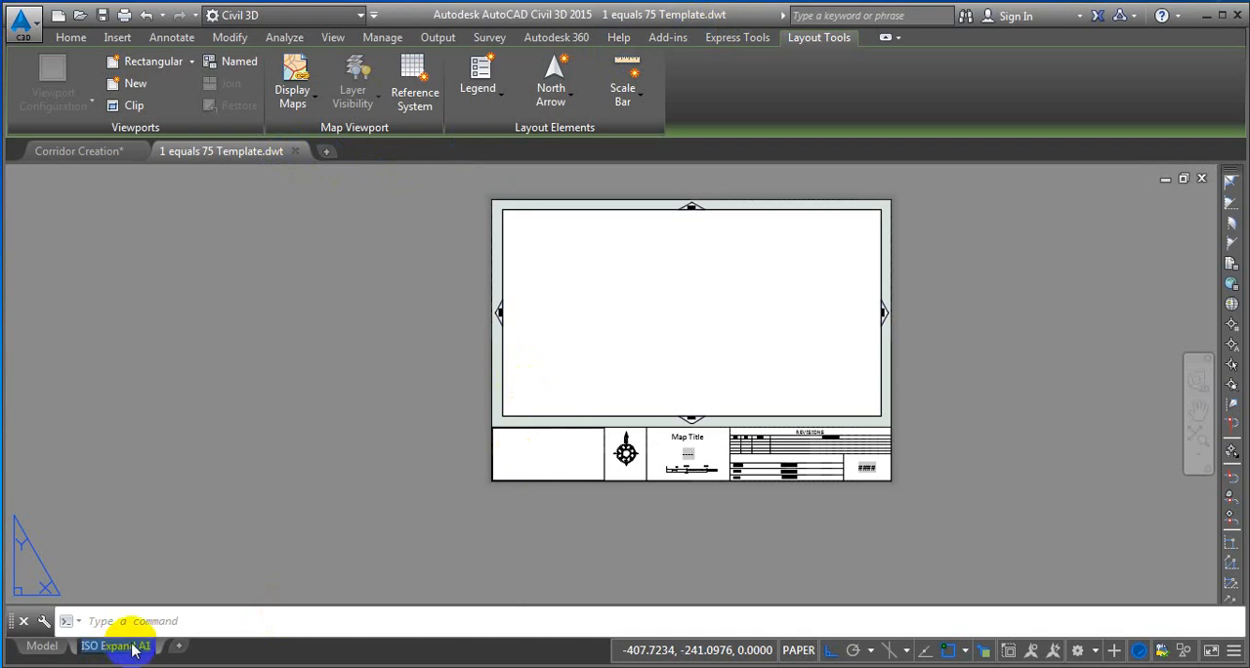
{"action": "type", "text": "1 Equals 75"}
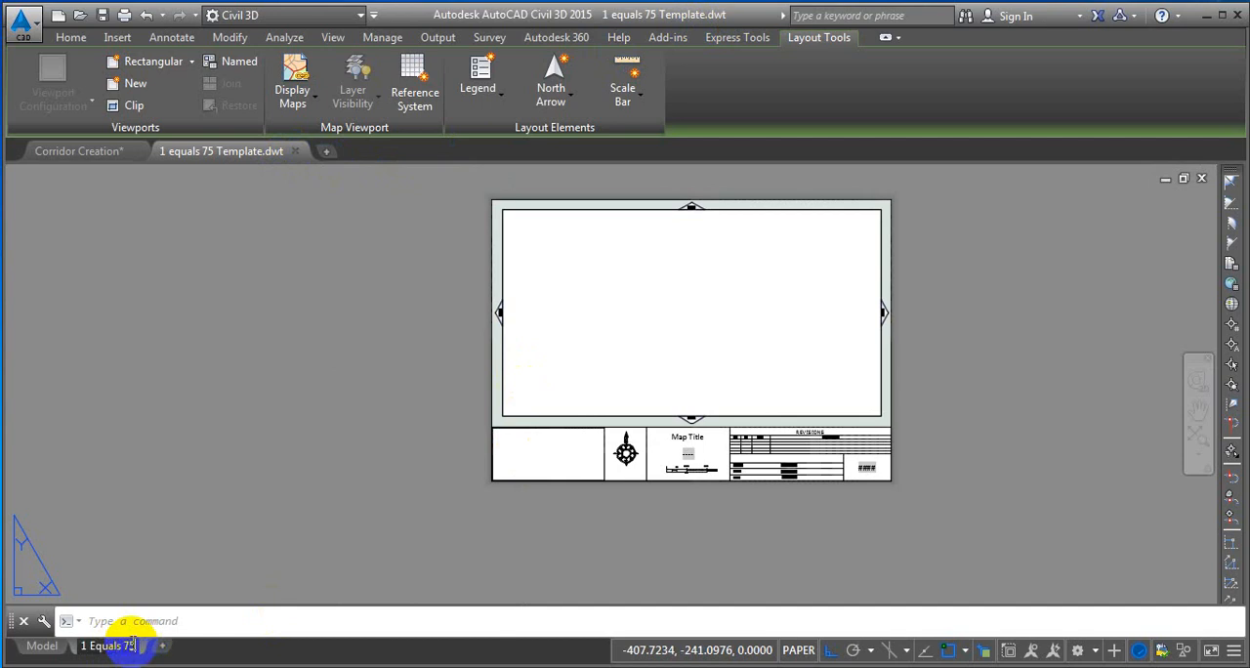
{"action": "key", "text": "Return"}
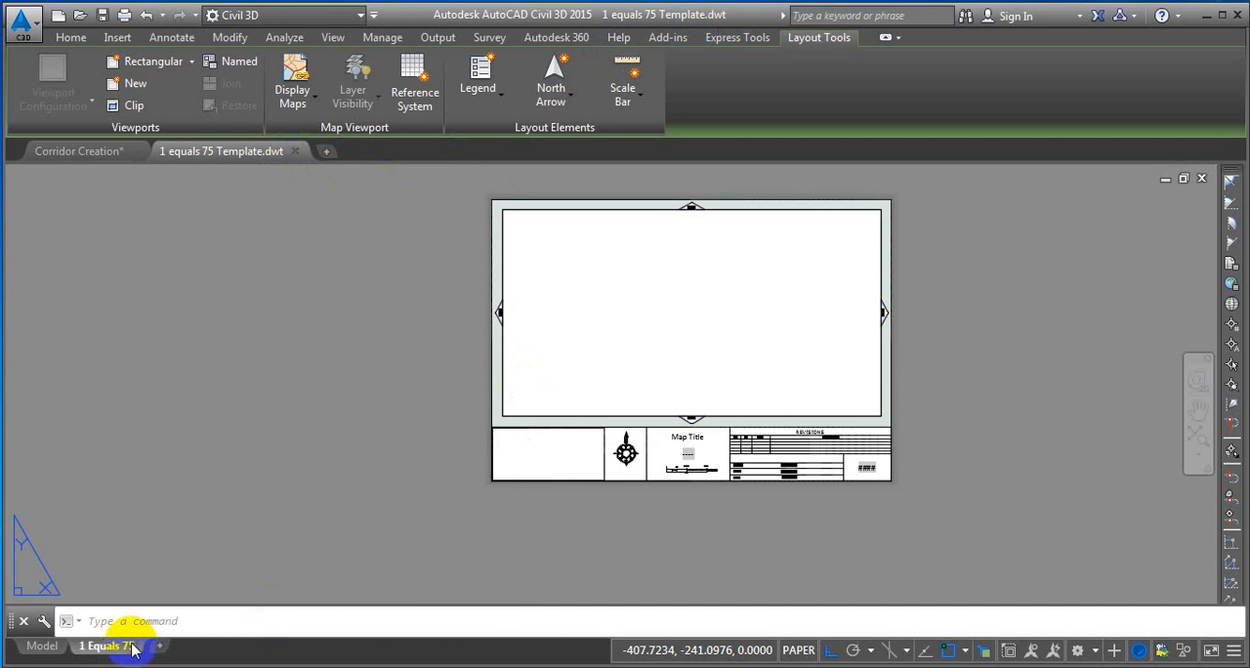
{"action": "left_click", "coordinate": [296, 153]}
{"action": "left_click", "coordinate": [606, 382]}
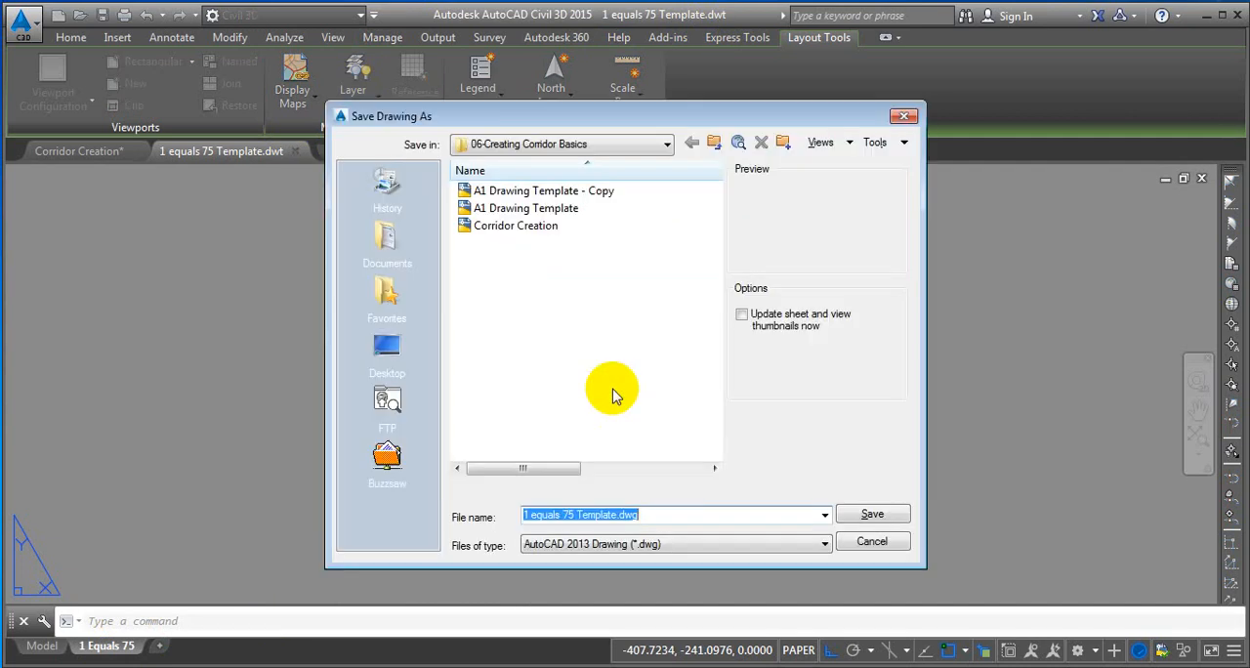
{"action": "left_click", "coordinate": [870, 542]}
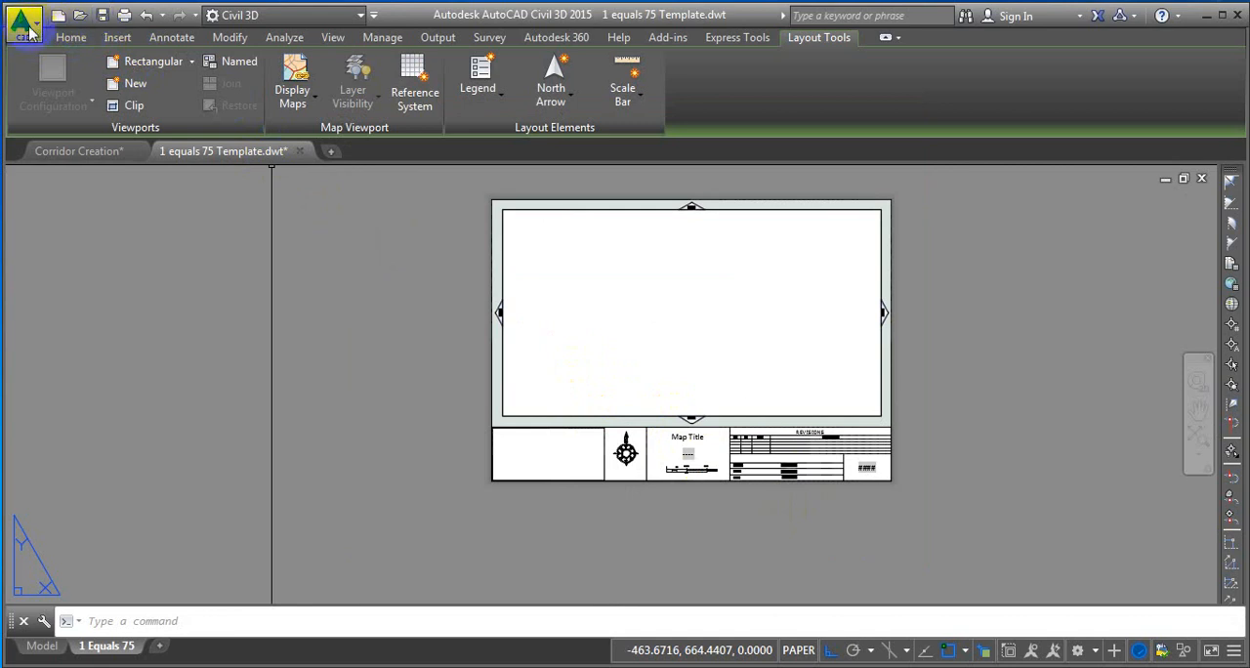
{"action": "left_click", "coordinate": [23, 21]}
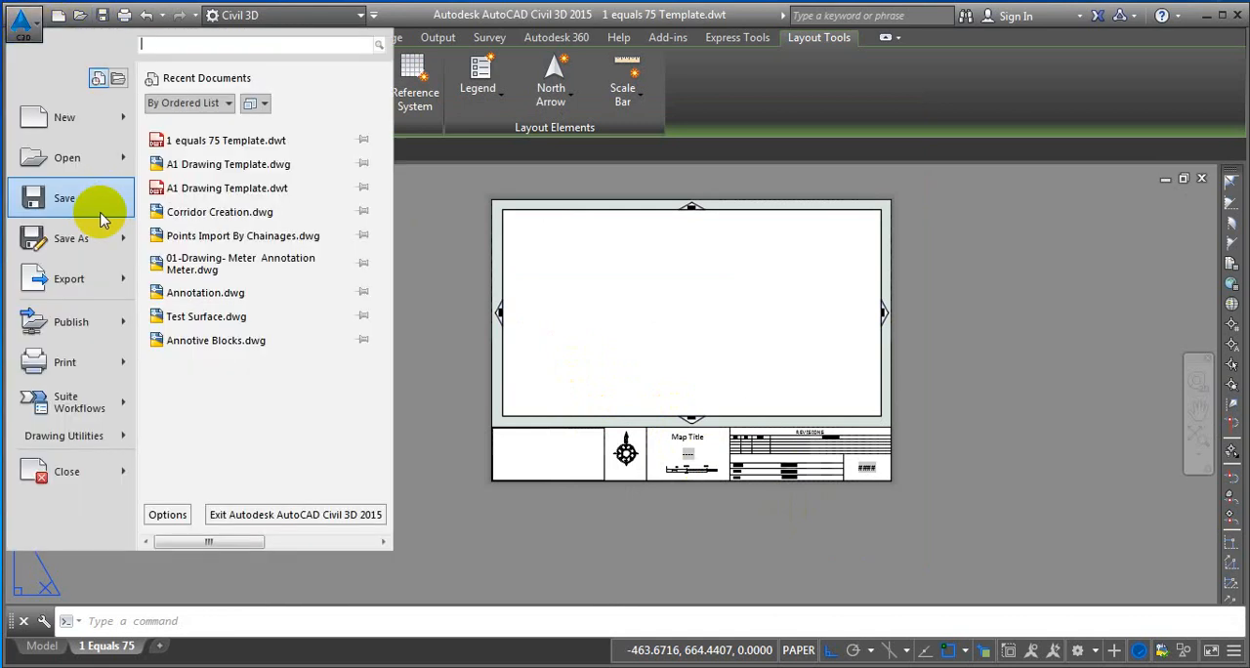
{"action": "left_click", "coordinate": [224, 144]}
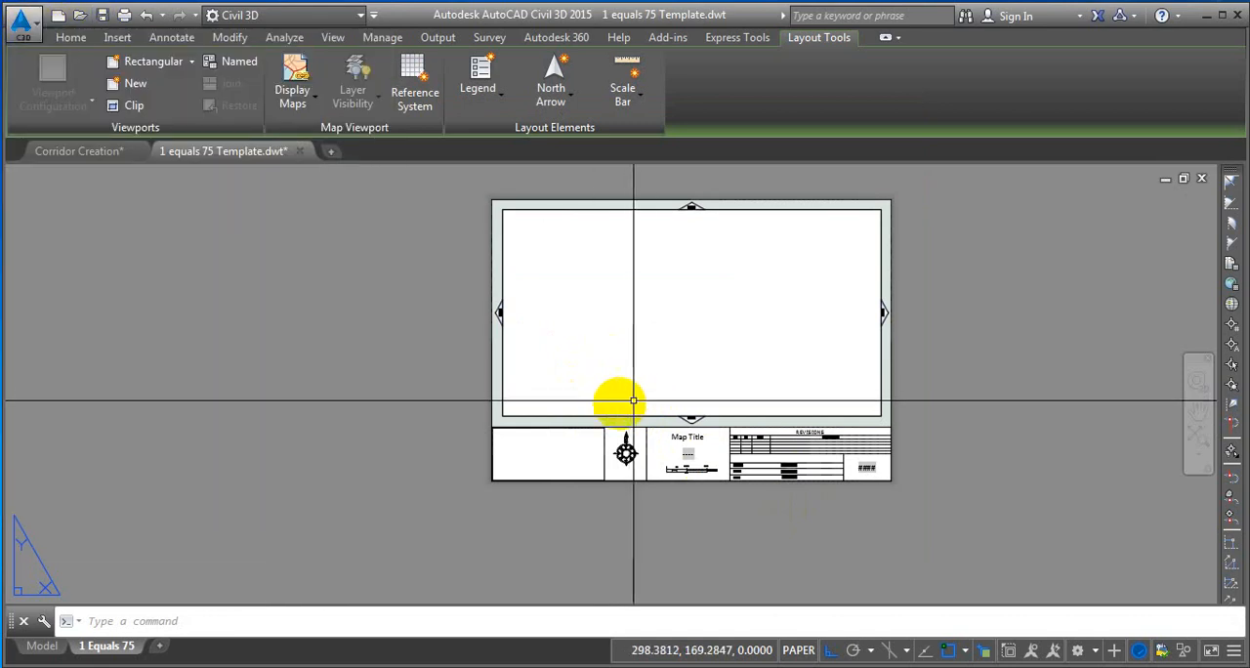
Save the template over 1 equals 75 Template.dwt in the 06-Creating Corridor Basics folder, accept its template options and close it.
{"action": "left_click", "coordinate": [23, 22]}
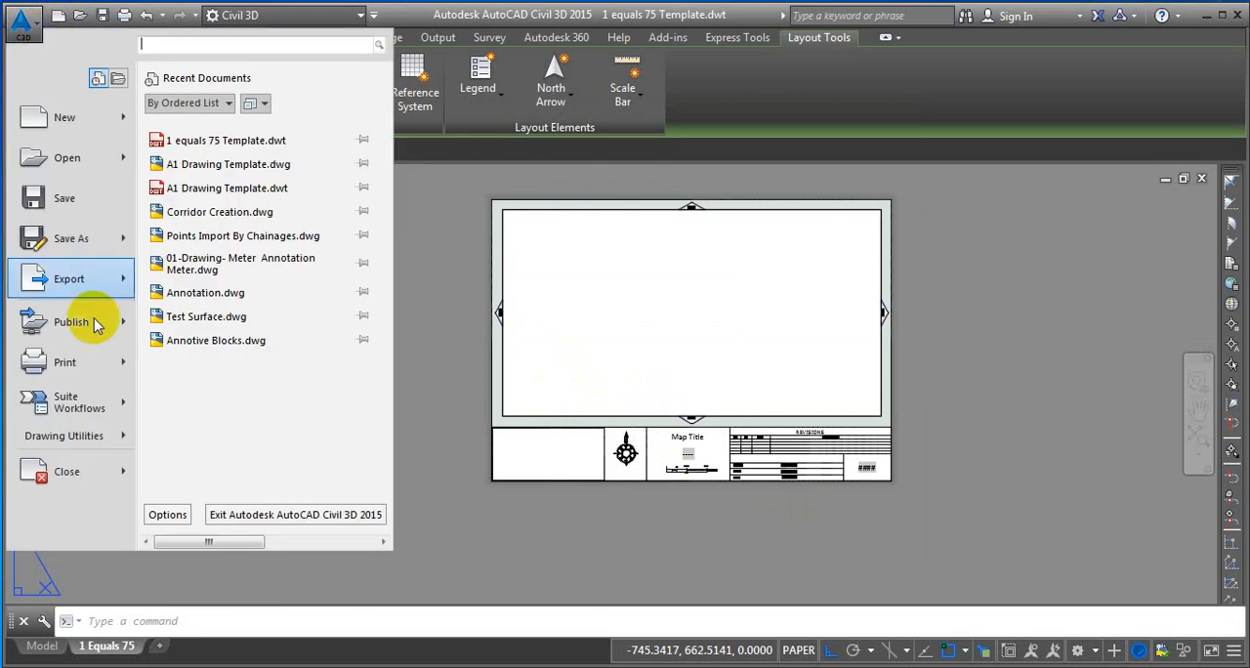
{"action": "left_click", "coordinate": [71, 240]}
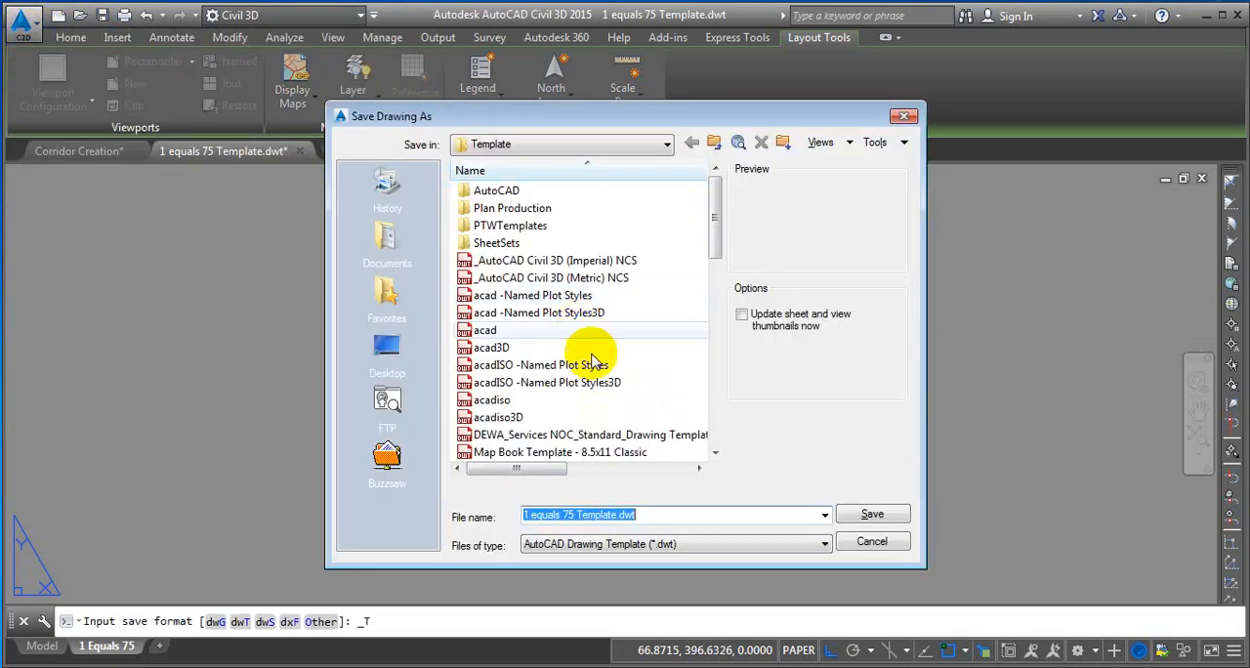
{"action": "left_click", "coordinate": [384, 343]}
{"action": "double_click", "coordinate": [500, 262]}
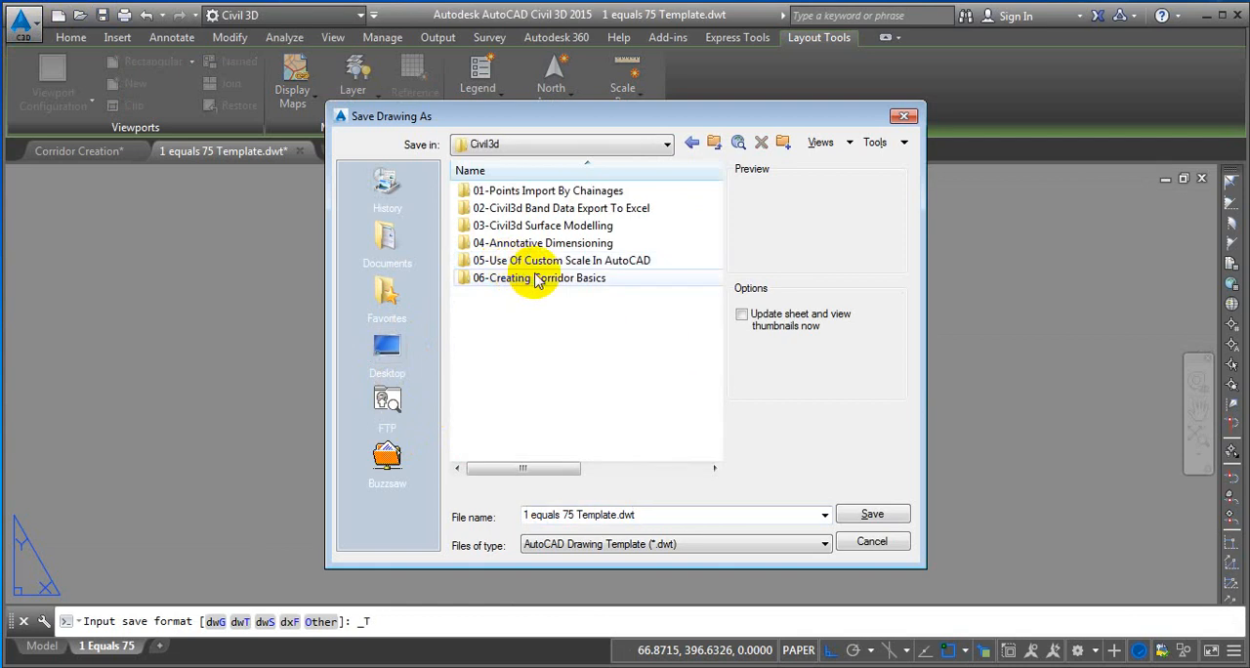
{"action": "double_click", "coordinate": [514, 280]}
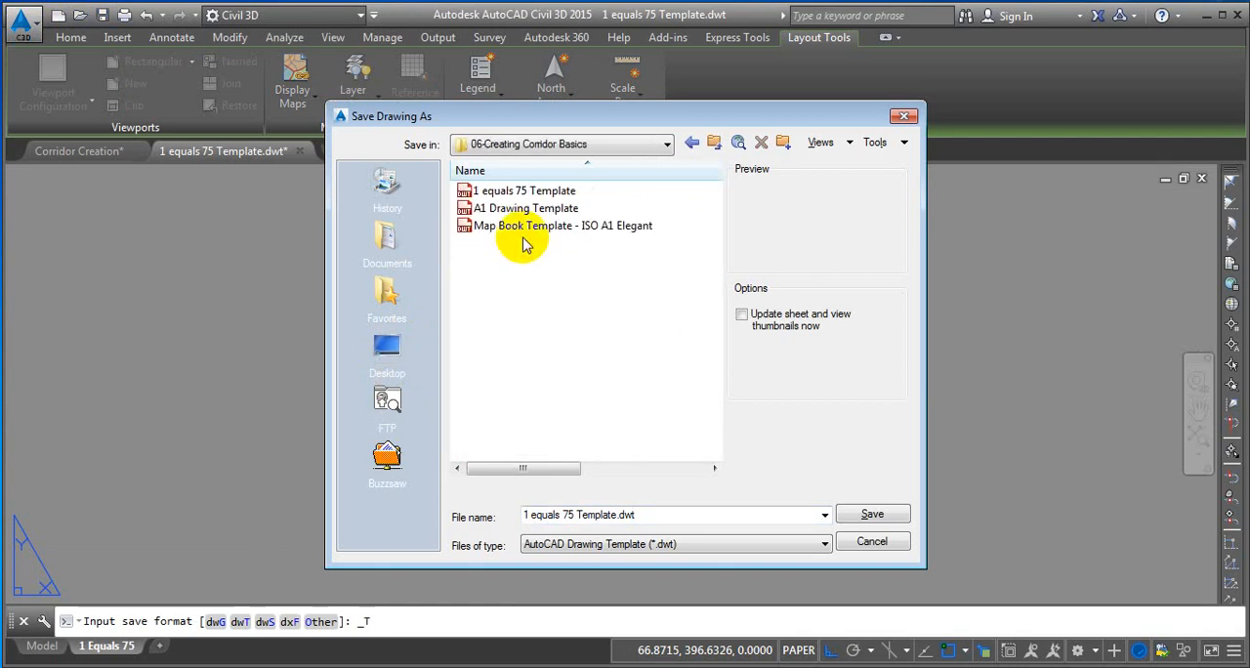
{"action": "left_click", "coordinate": [493, 190]}
{"action": "left_click", "coordinate": [852, 519]}
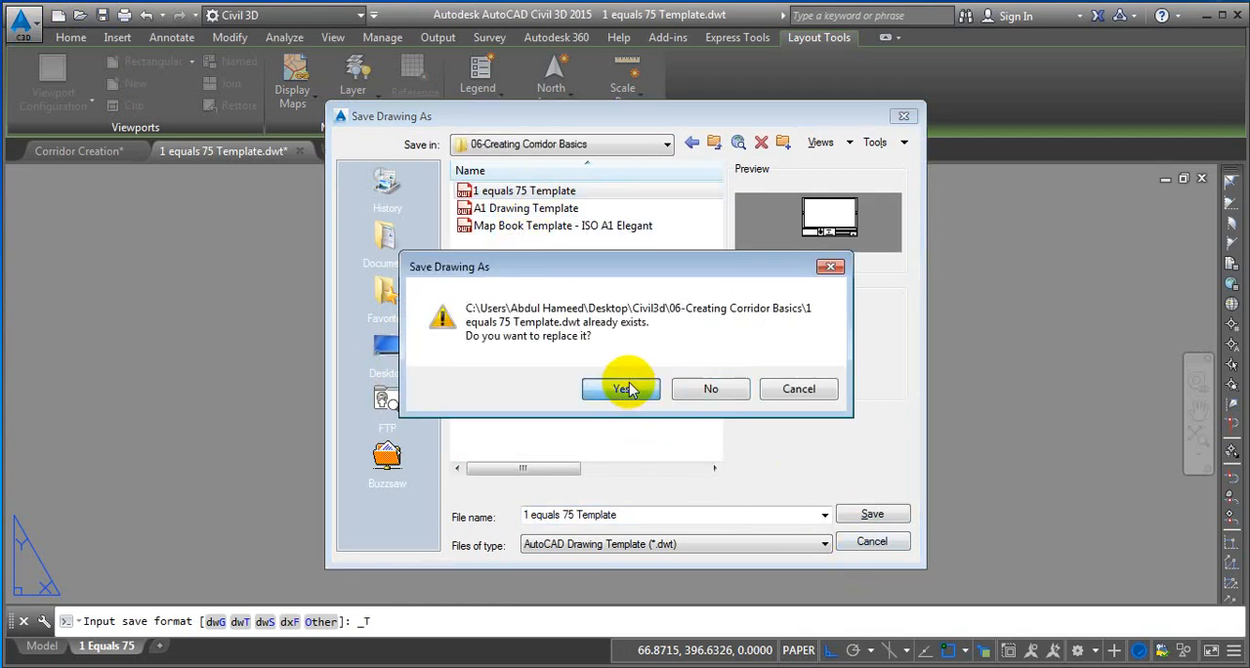
{"action": "left_click", "coordinate": [629, 383]}
{"action": "left_click", "coordinate": [354, 195]}
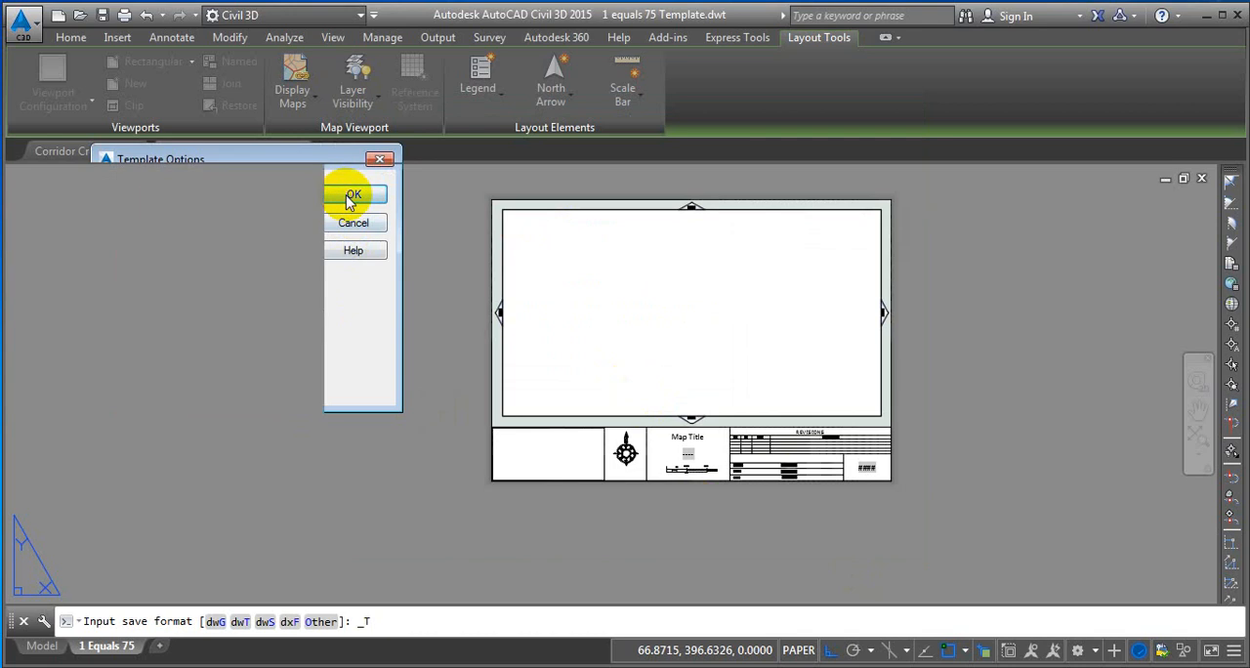
{"action": "left_click", "coordinate": [294, 151]}
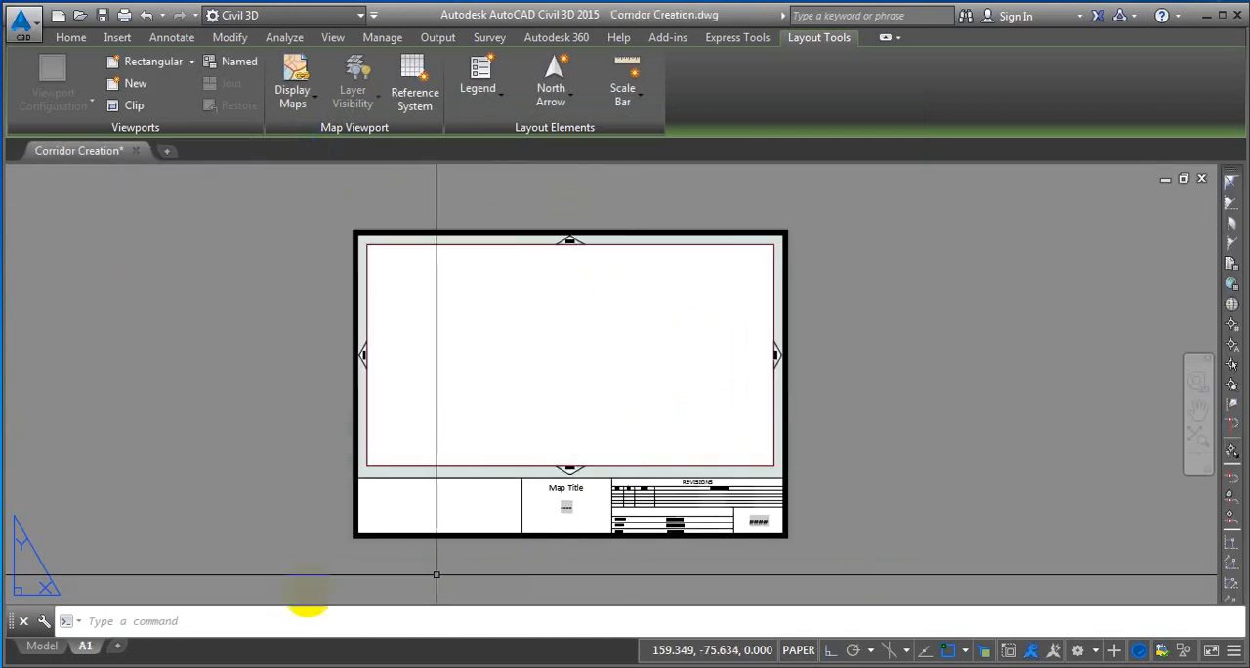
Start creating multiple section views from the Corridor Creation drawing's model space and go to the section placement settings.
{"action": "left_click", "coordinate": [41, 645]}
{"action": "scroll", "coordinate": [621, 370], "scroll_direction": "down", "scroll_amount": 3}
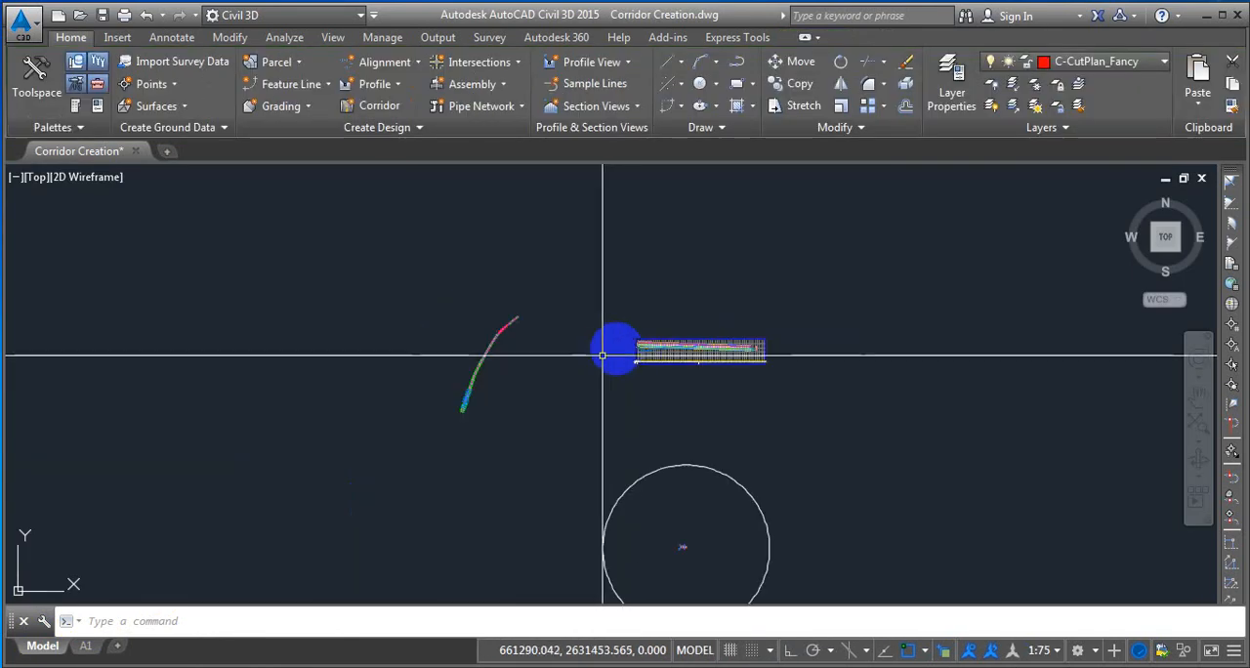
{"action": "left_click", "coordinate": [586, 105]}
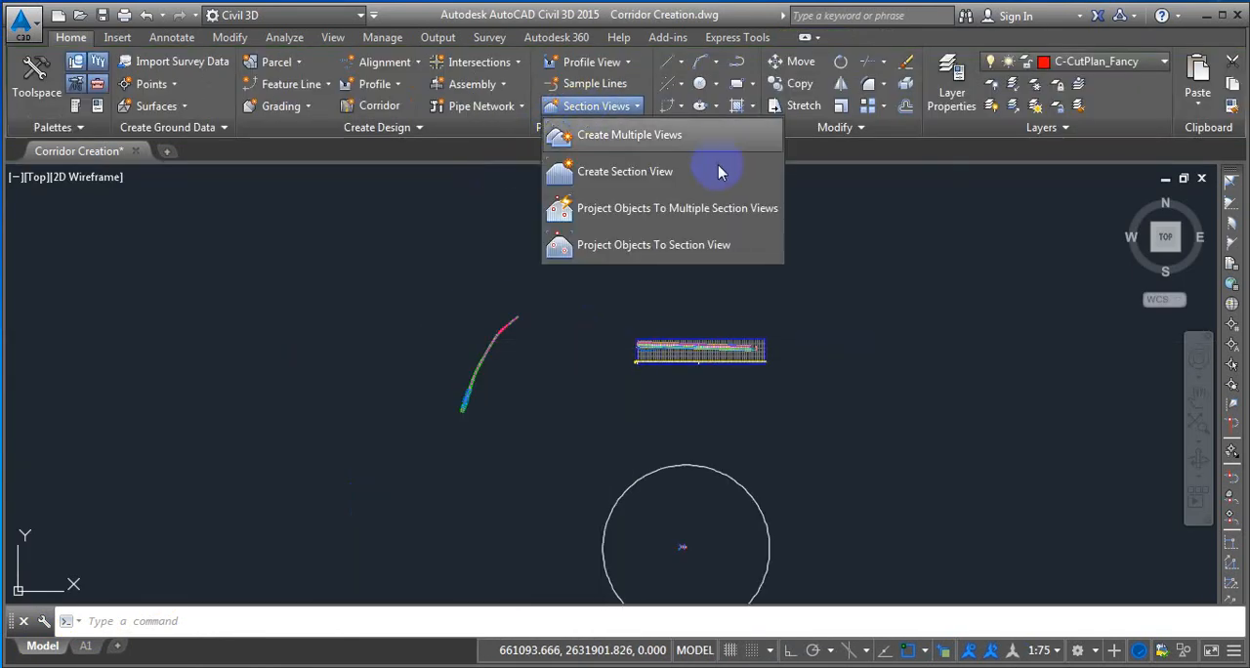
{"action": "left_click", "coordinate": [654, 137]}
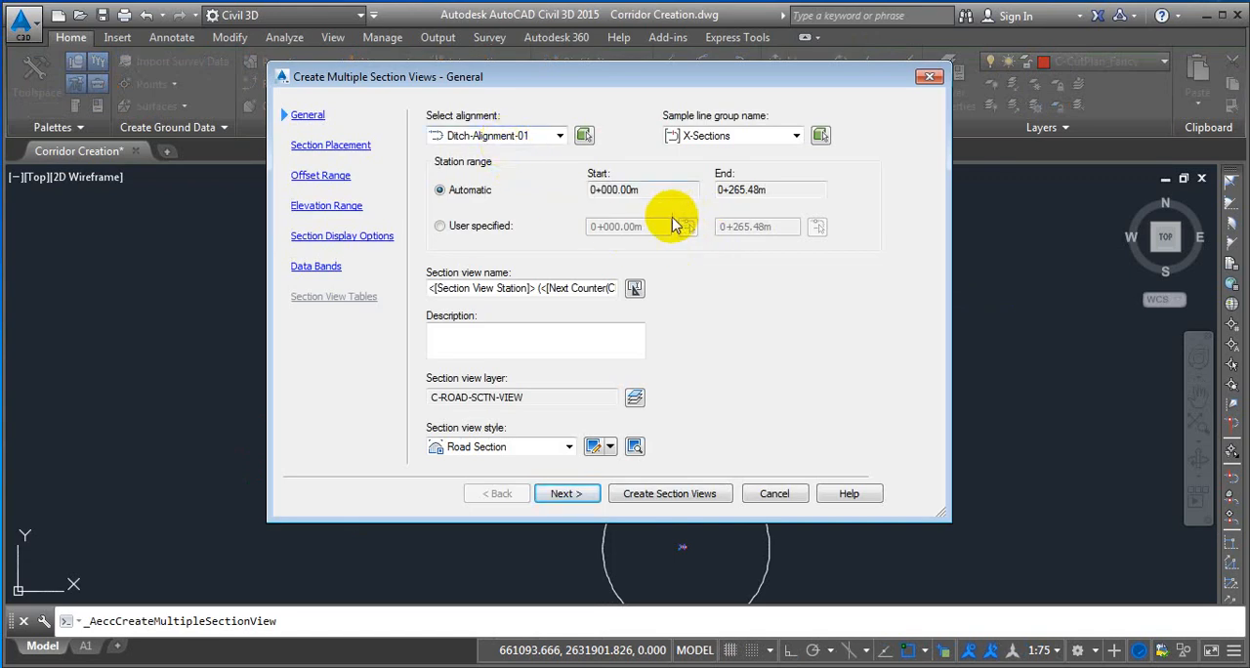
{"action": "left_click", "coordinate": [327, 145]}
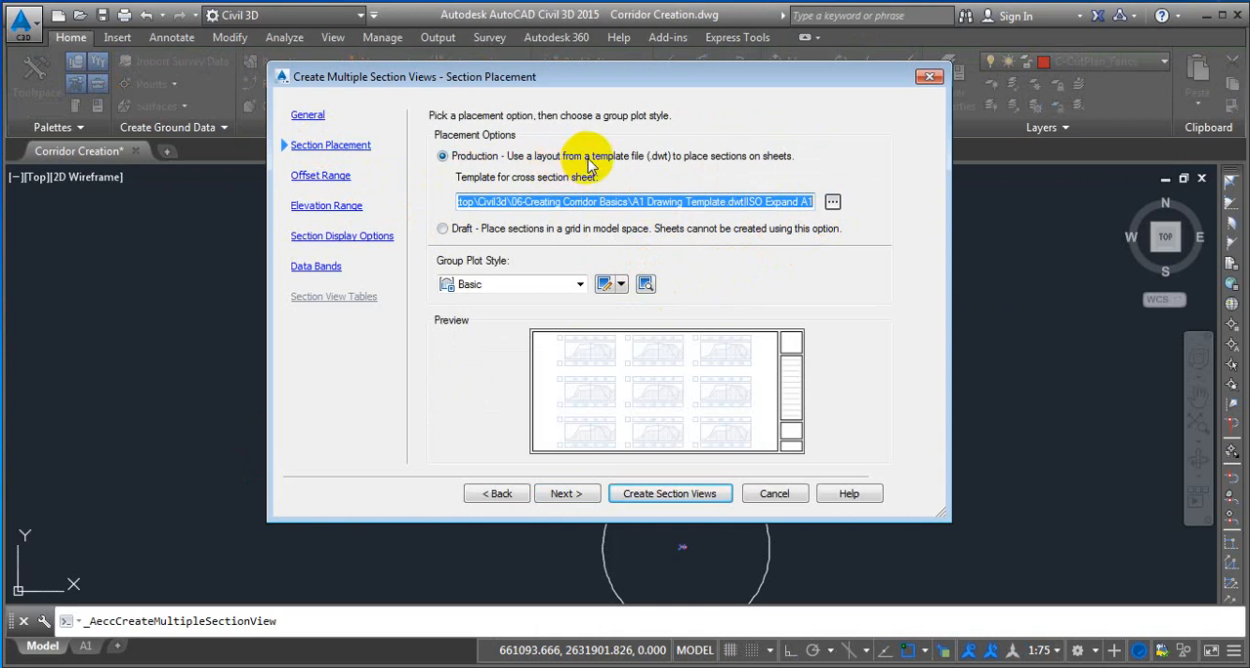
Set the cross section sheet template to layout 1 Equals 75 of 1 equals 75 Template.dwt in Desktop folder Civil3d\06-Creating Corridor Basics.
{"action": "left_click", "coordinate": [832, 202]}
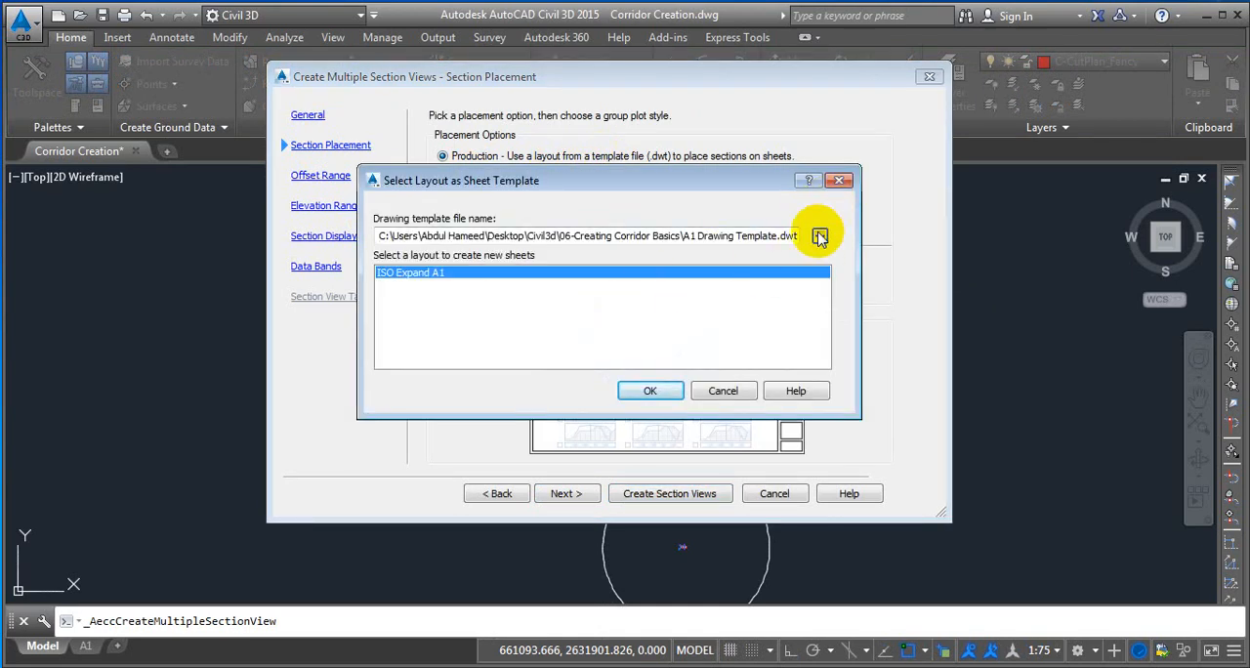
{"action": "left_click", "coordinate": [820, 237]}
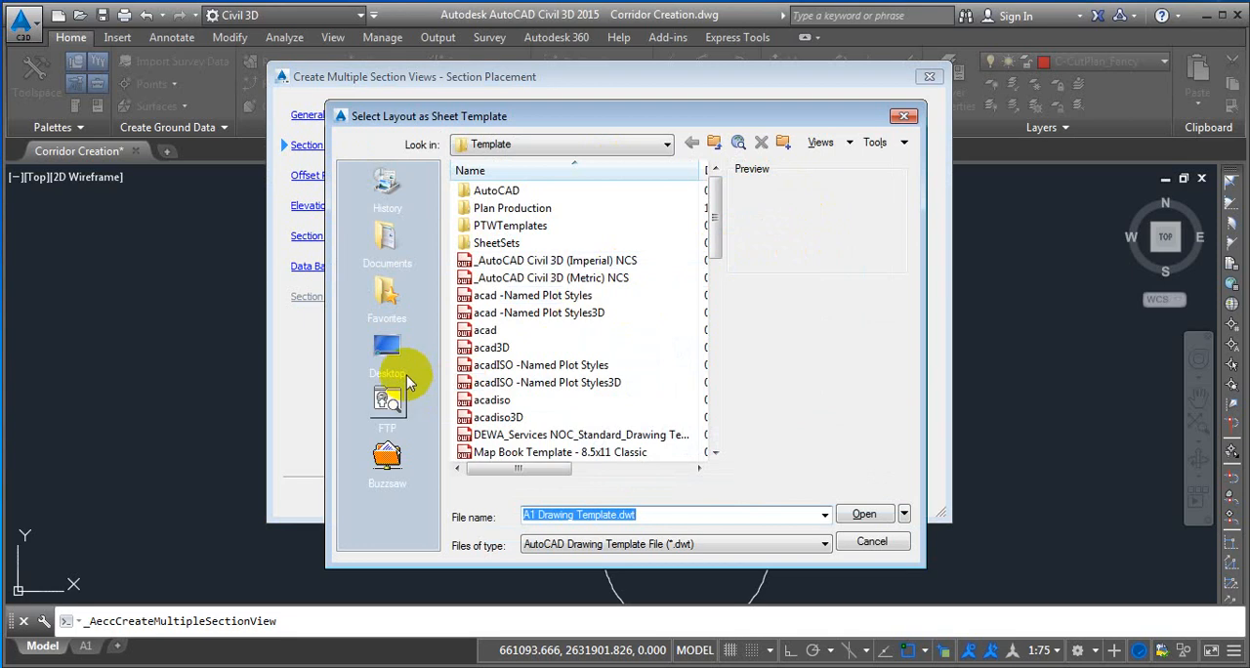
{"action": "left_click", "coordinate": [420, 351]}
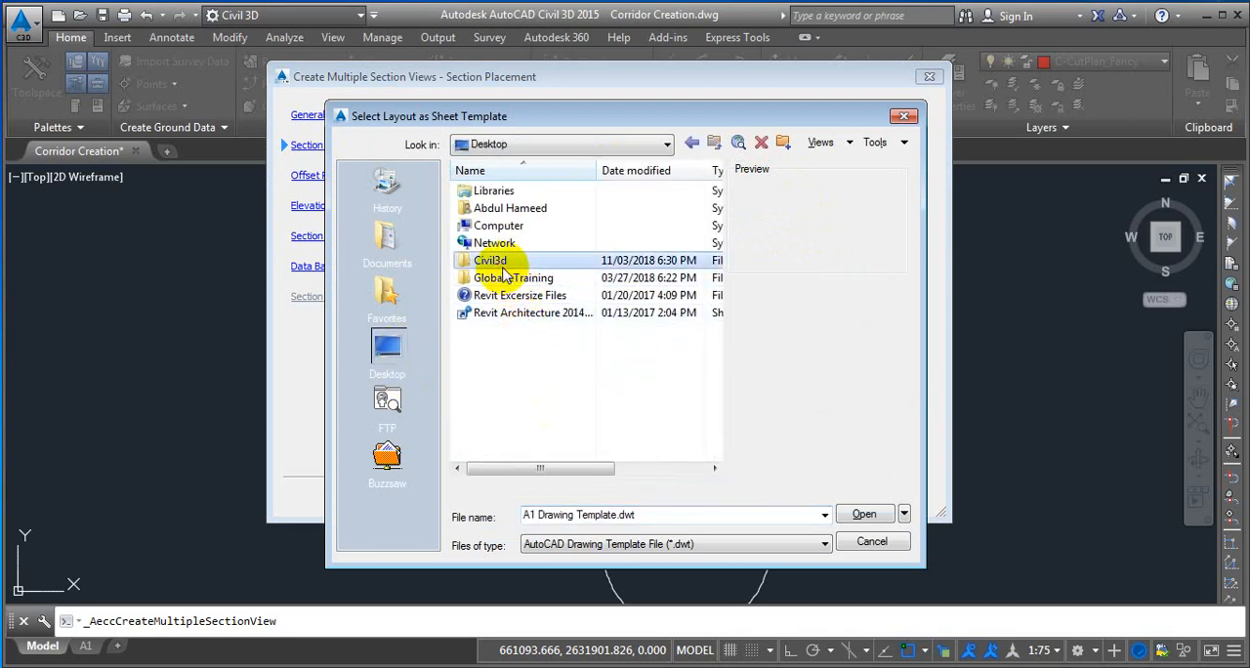
{"action": "double_click", "coordinate": [493, 260]}
{"action": "double_click", "coordinate": [530, 281]}
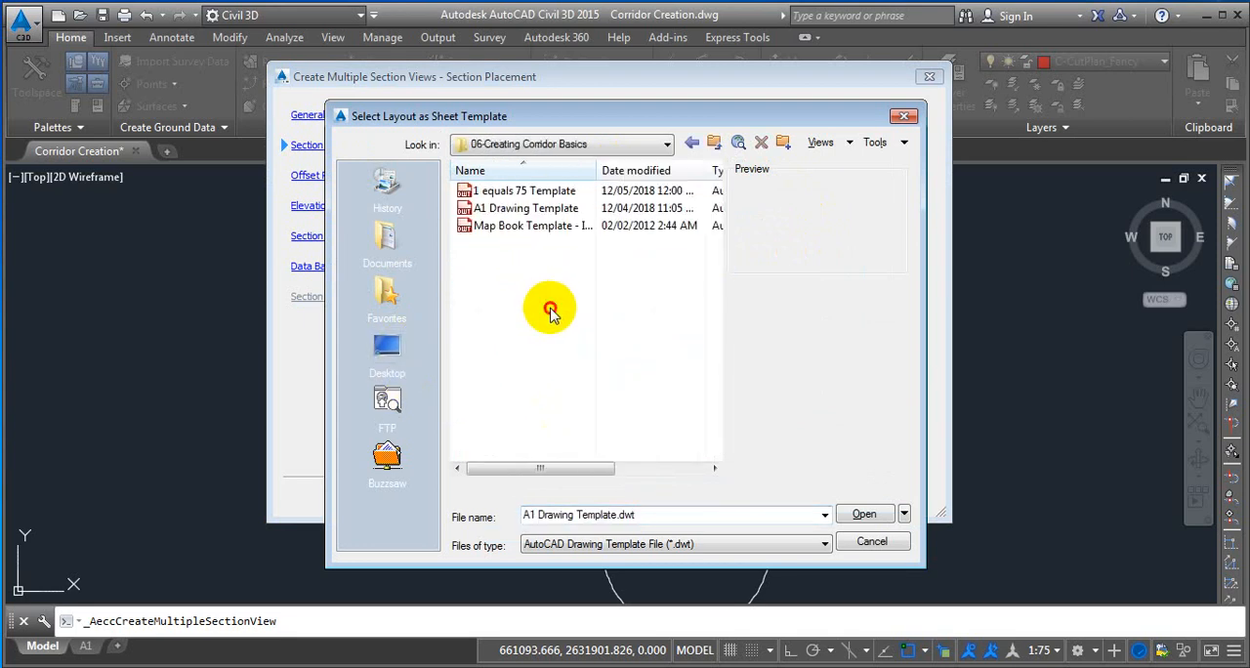
{"action": "left_click", "coordinate": [524, 191]}
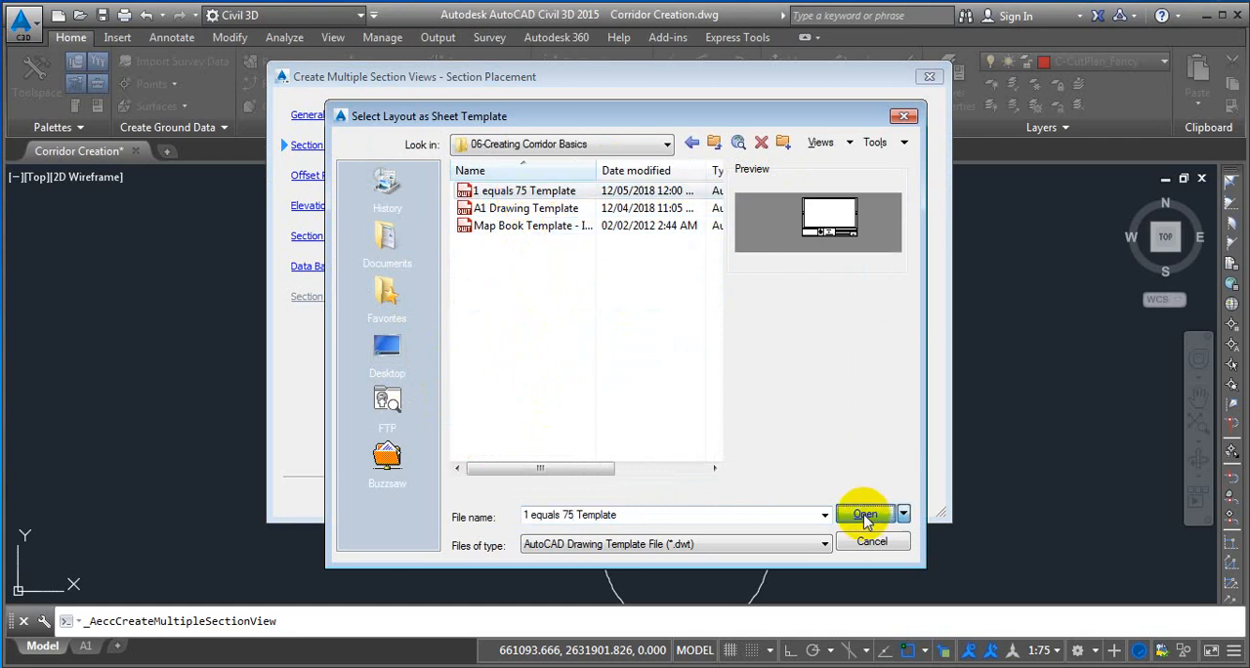
{"action": "left_click", "coordinate": [864, 514]}
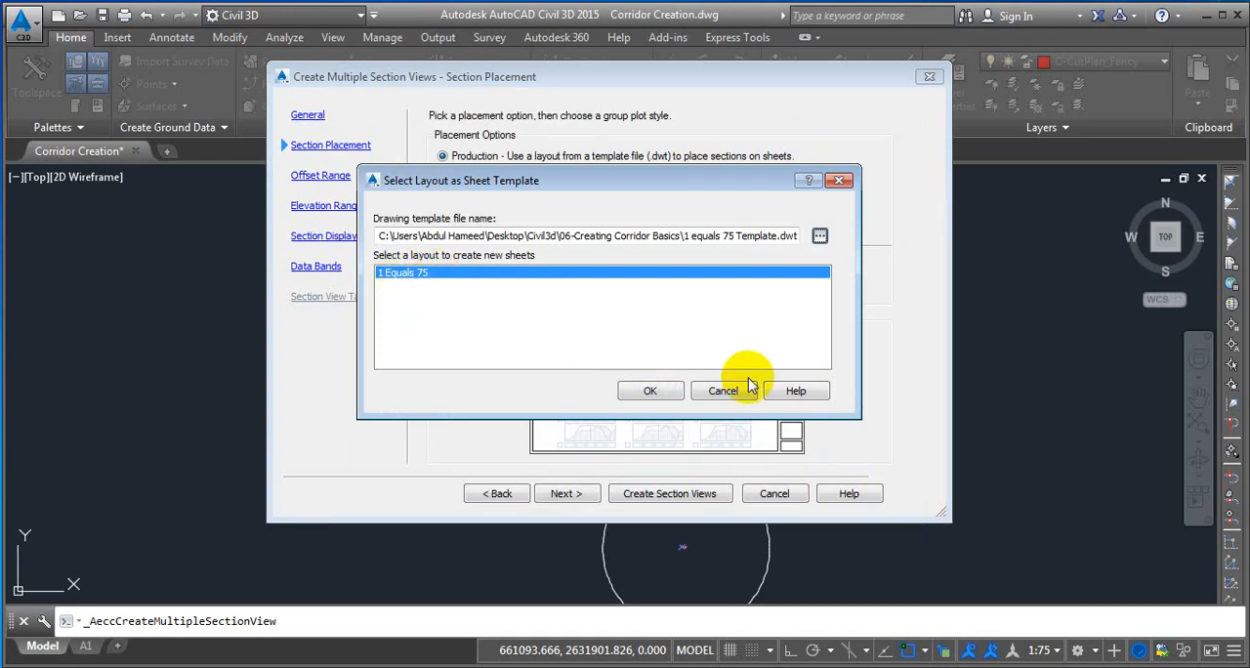
{"action": "left_click", "coordinate": [649, 390]}
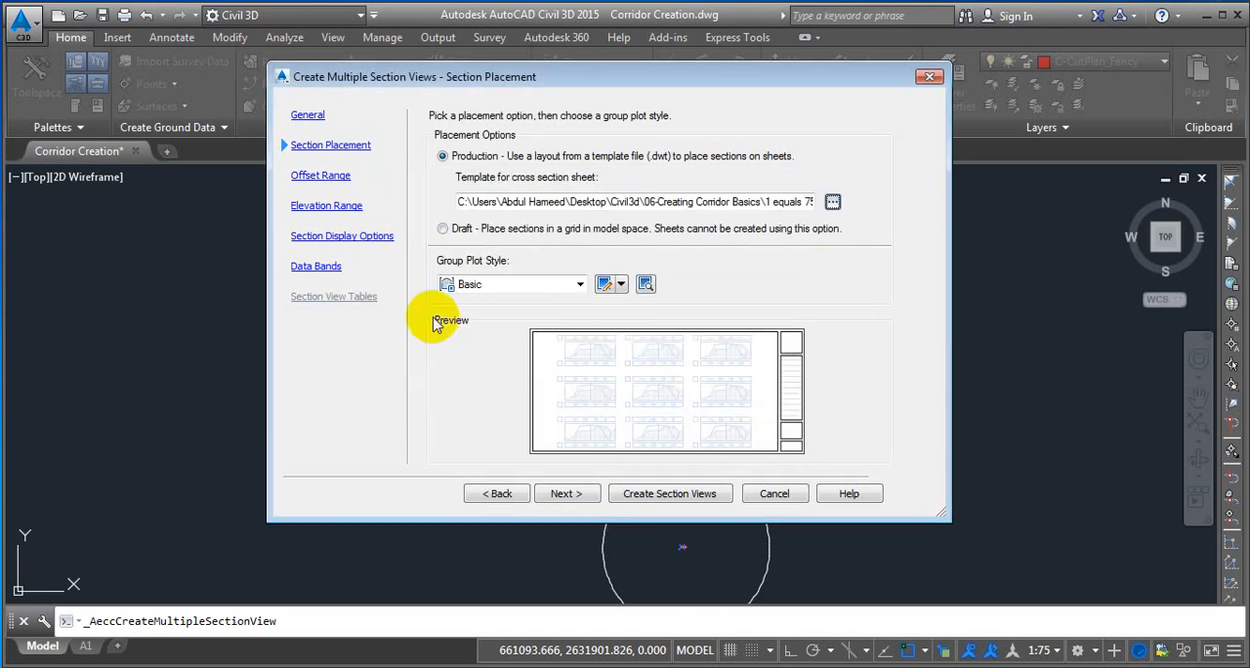
Create the section views with the automatic offset range, placing their origin in the empty space between the corridor and the profile view.
{"action": "left_click", "coordinate": [324, 180]}
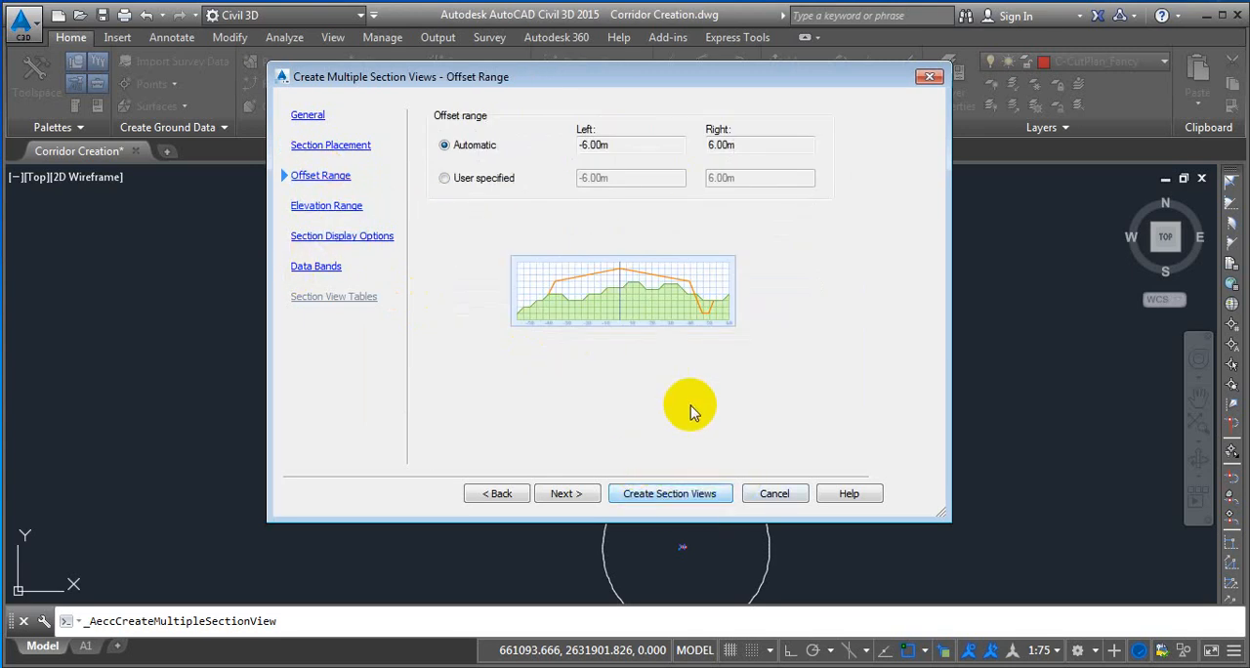
{"action": "left_click", "coordinate": [680, 495]}
{"action": "scroll", "coordinate": [634, 283], "scroll_direction": "down", "scroll_amount": 4}
{"action": "scroll", "coordinate": [610, 312], "scroll_direction": "up", "scroll_amount": 2}
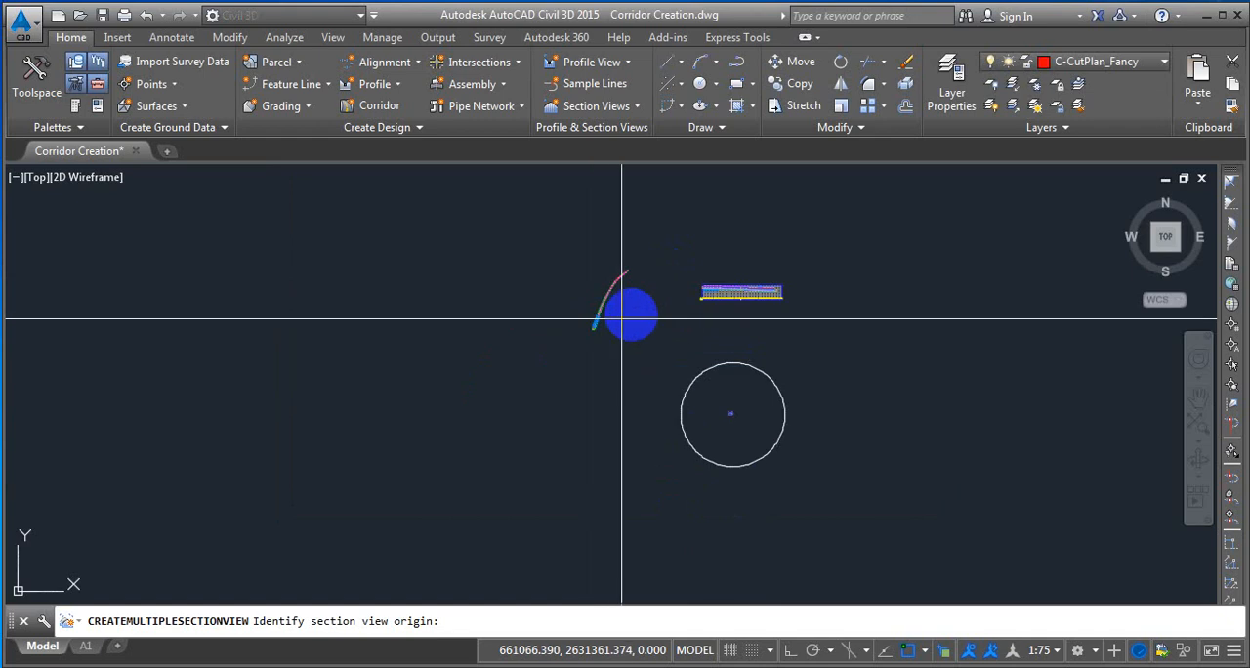
{"action": "scroll", "coordinate": [624, 315], "scroll_direction": "up", "scroll_amount": 5}
{"action": "left_click", "coordinate": [607, 300]}
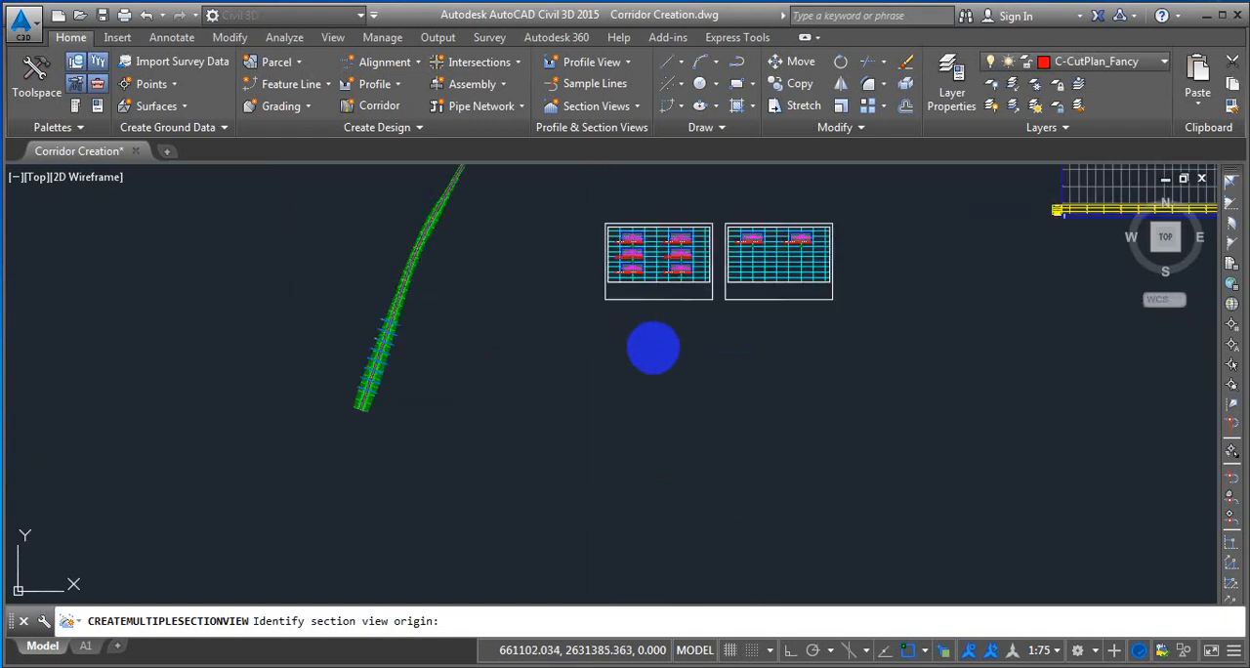
Examine how the section views are arranged and spaced within the frames of the two section sheets.
{"action": "scroll", "coordinate": [655, 256], "scroll_direction": "up", "scroll_amount": 5}
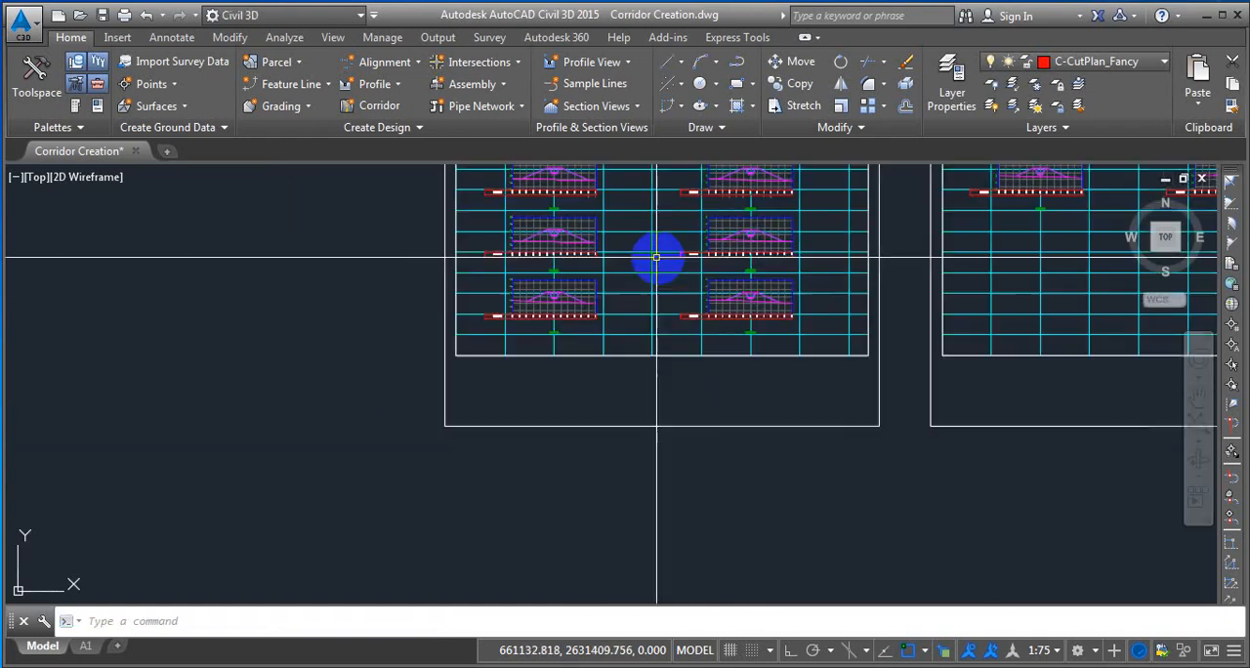
{"action": "scroll", "coordinate": [628, 276], "scroll_direction": "down", "scroll_amount": 3}
{"action": "scroll", "coordinate": [633, 234], "scroll_direction": "up", "scroll_amount": 3}
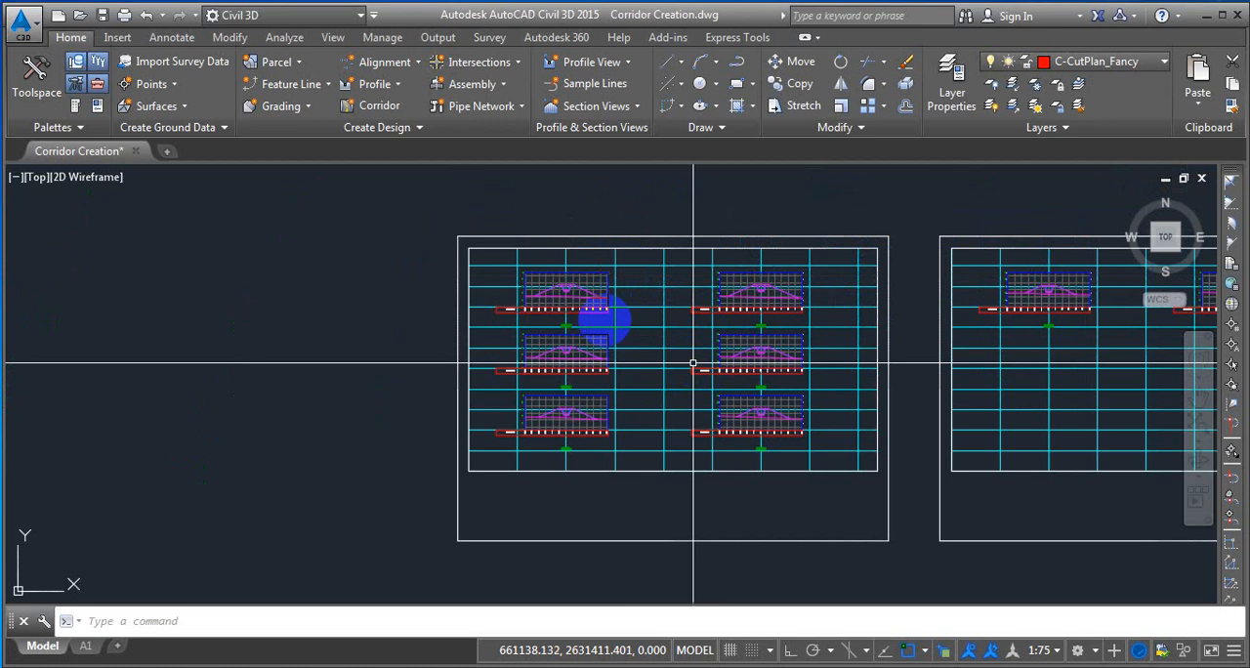
{"action": "scroll", "coordinate": [668, 324], "scroll_direction": "down", "scroll_amount": 3}
{"action": "scroll", "coordinate": [696, 327], "scroll_direction": "up", "scroll_amount": 4}
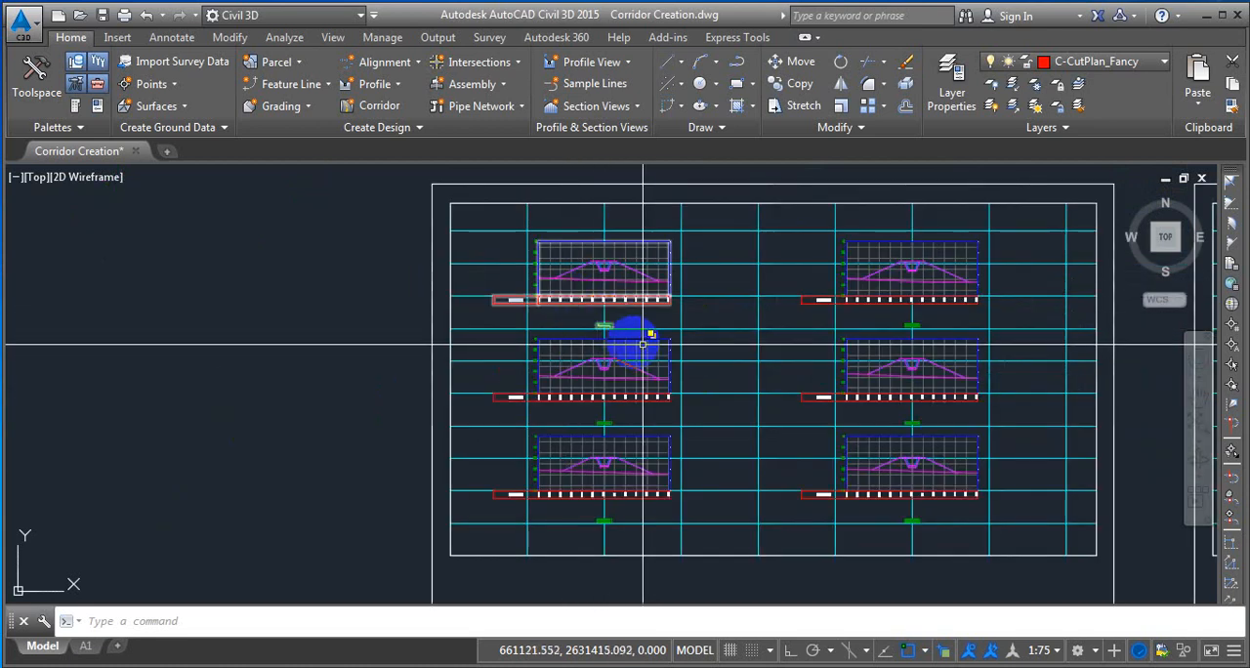
{"action": "scroll", "coordinate": [627, 324], "scroll_direction": "down", "scroll_amount": 2}
{"action": "scroll", "coordinate": [635, 283], "scroll_direction": "up", "scroll_amount": 3}
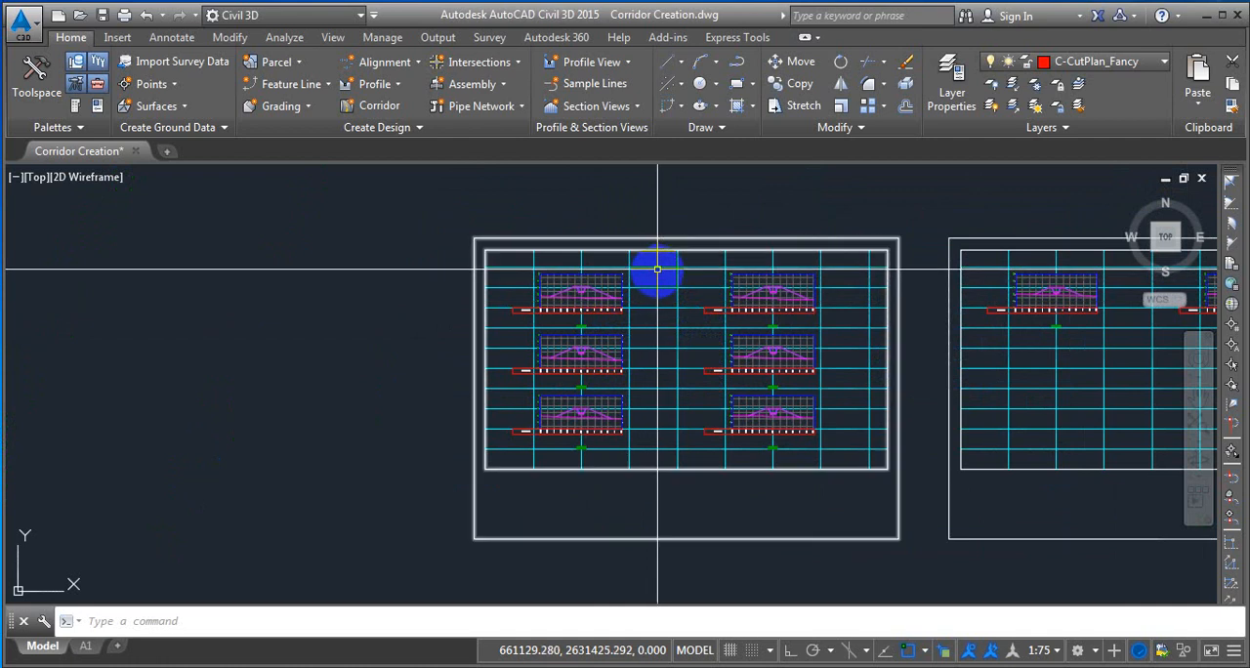
{"action": "scroll", "coordinate": [652, 268], "scroll_direction": "up", "scroll_amount": 4}
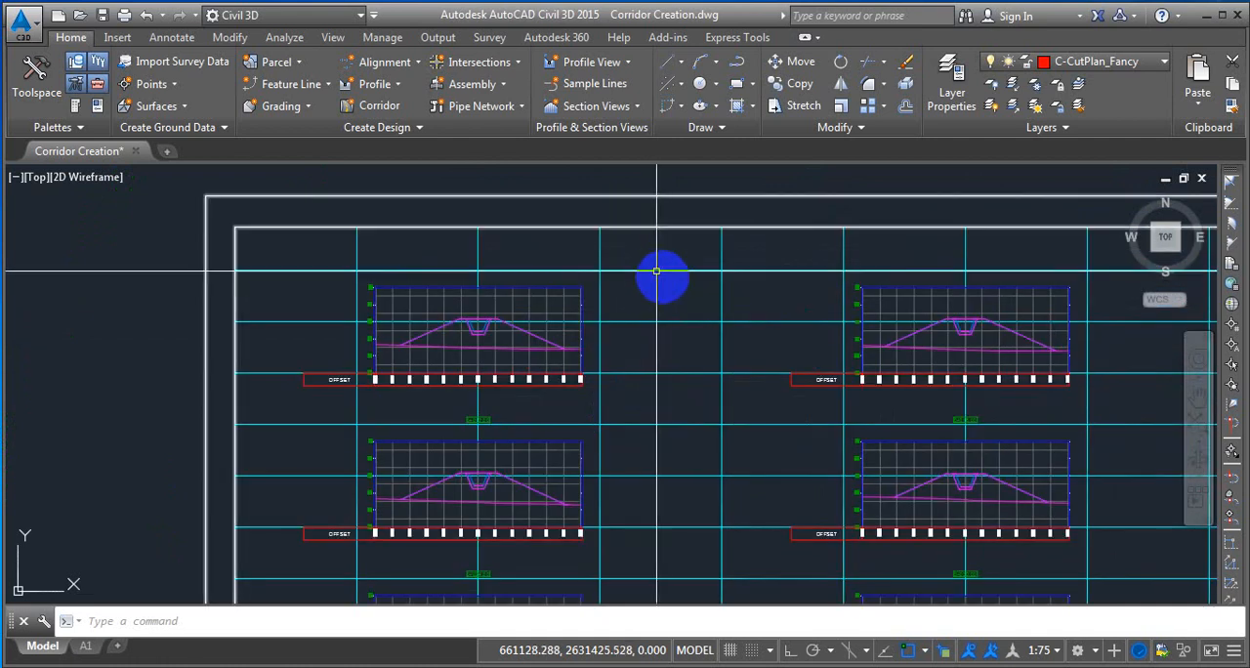
{"action": "scroll", "coordinate": [553, 231], "scroll_direction": "down", "scroll_amount": 5}
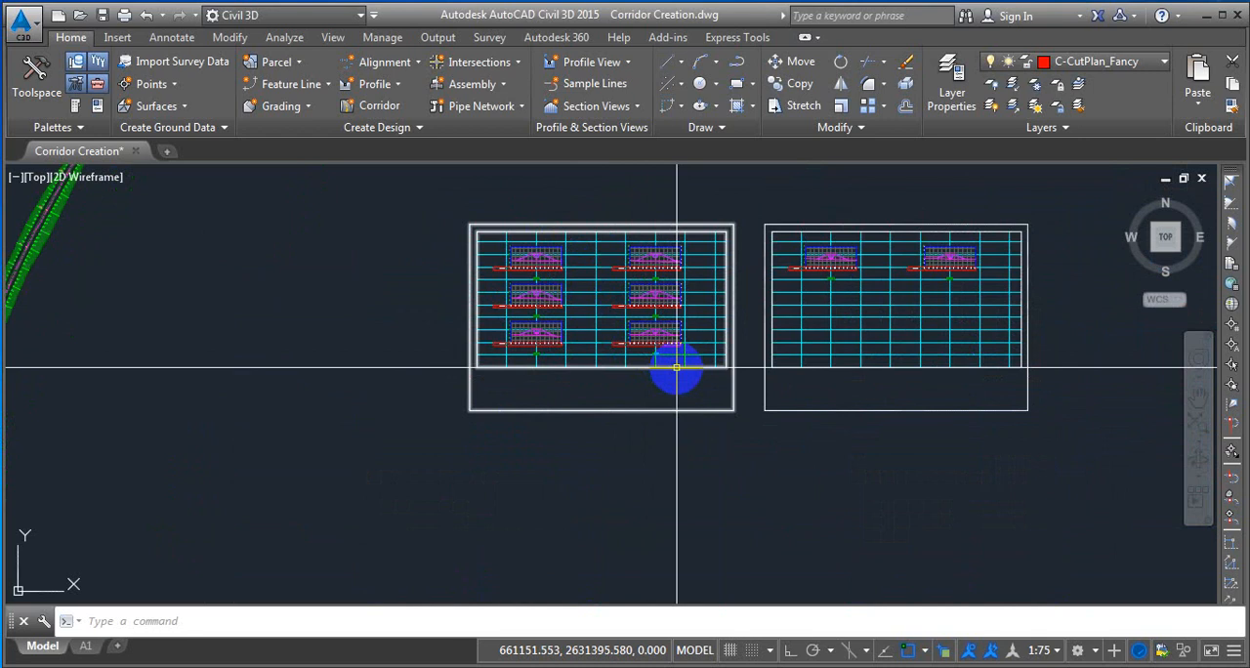
{"action": "middle_click_drag", "start_coordinate": [734, 420], "coordinate": [663, 455]}
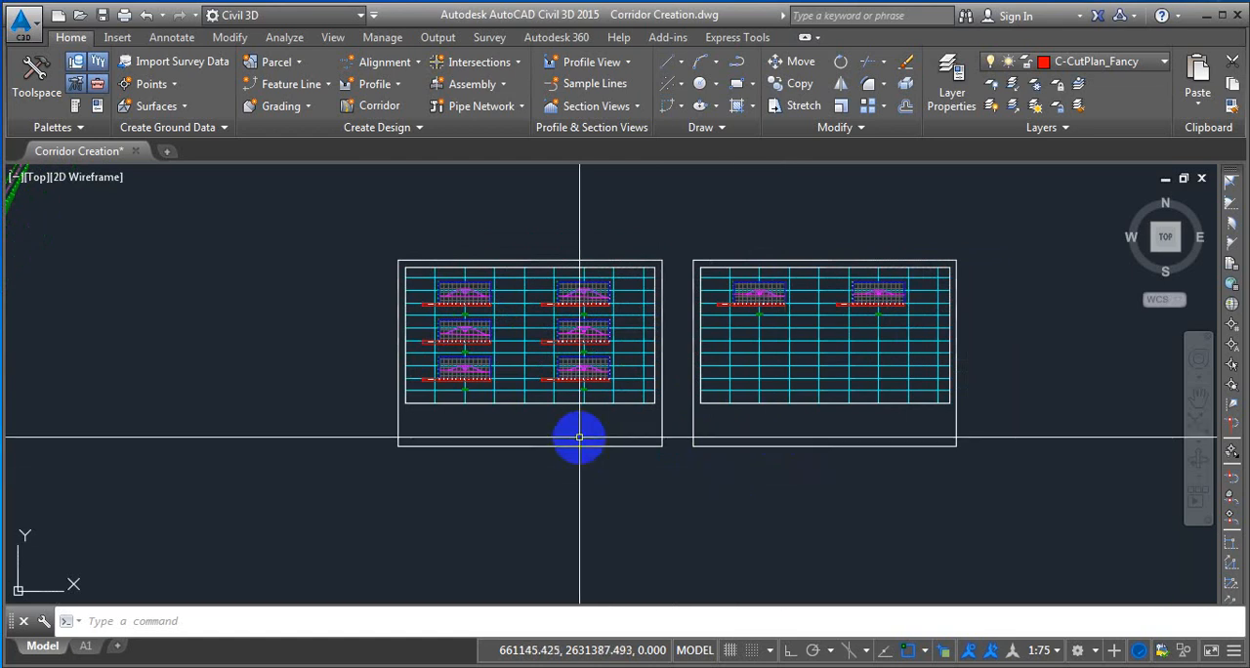
{"action": "scroll", "coordinate": [474, 326], "scroll_direction": "up", "scroll_amount": 2}
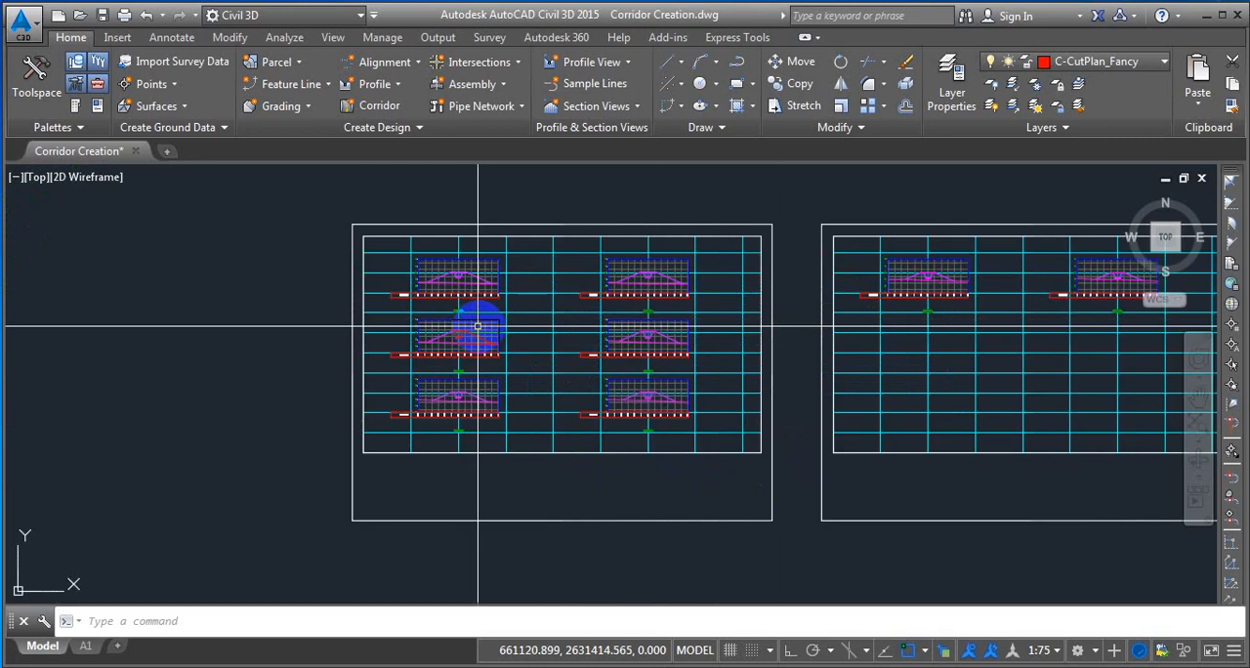
{"action": "scroll", "coordinate": [455, 279], "scroll_direction": "down", "scroll_amount": 2}
{"action": "scroll", "coordinate": [503, 293], "scroll_direction": "up", "scroll_amount": 2}
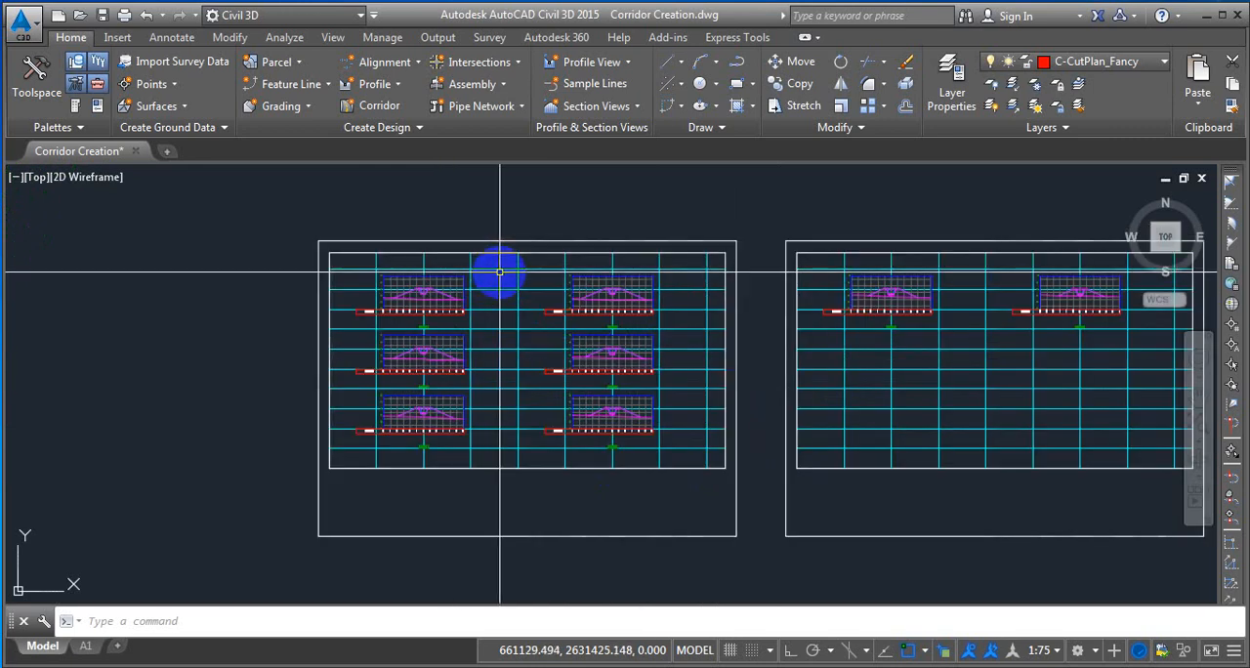
Review the array and plot area settings of the Basic group plot style used by the first section sheet, without changing them.
{"action": "left_click", "coordinate": [496, 268]}
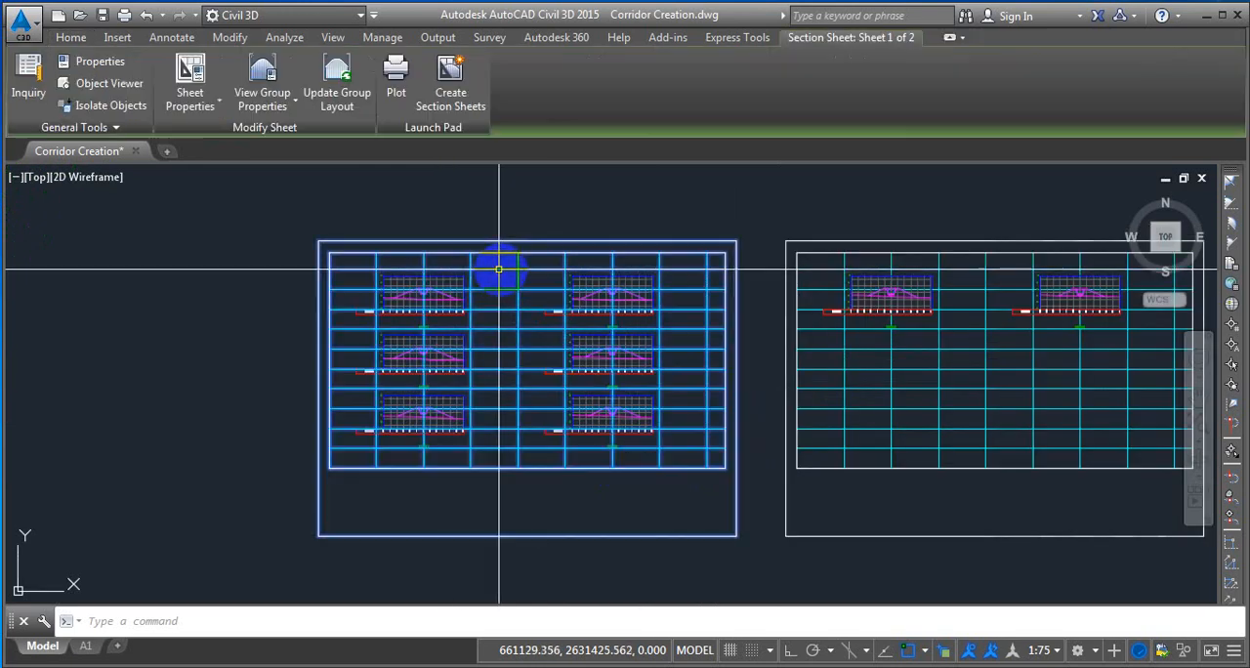
{"action": "left_click", "coordinate": [263, 107]}
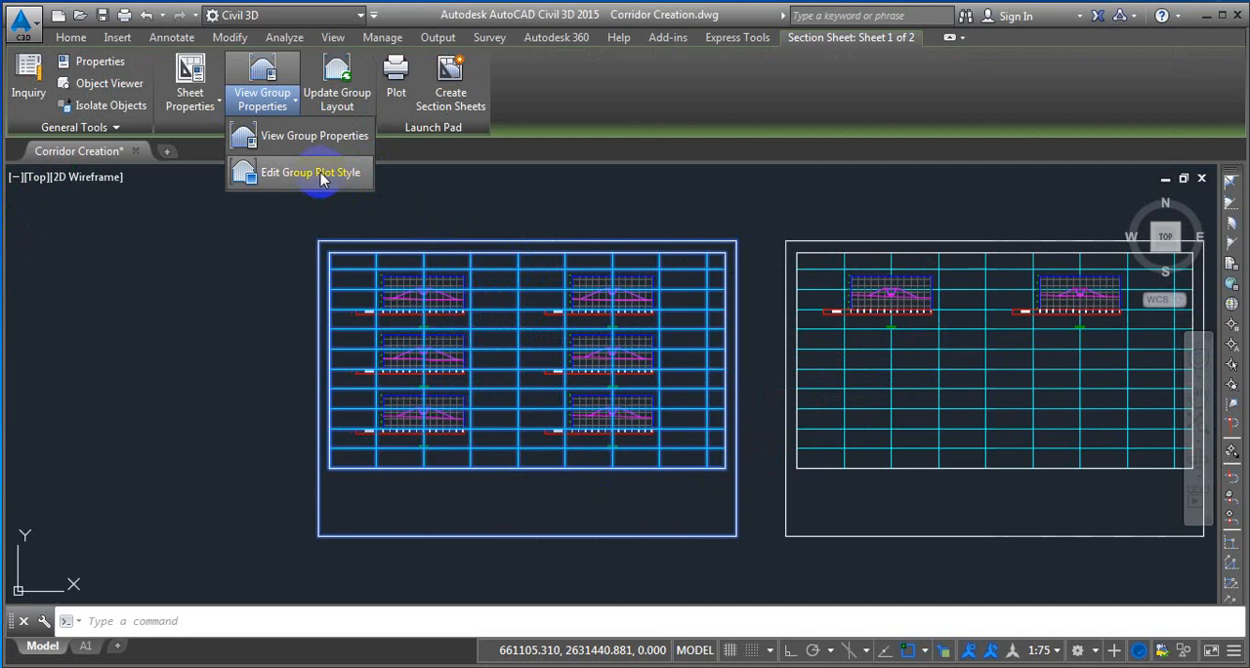
{"action": "left_click", "coordinate": [325, 174]}
{"action": "scroll", "coordinate": [434, 274], "scroll_direction": "up", "scroll_amount": 2}
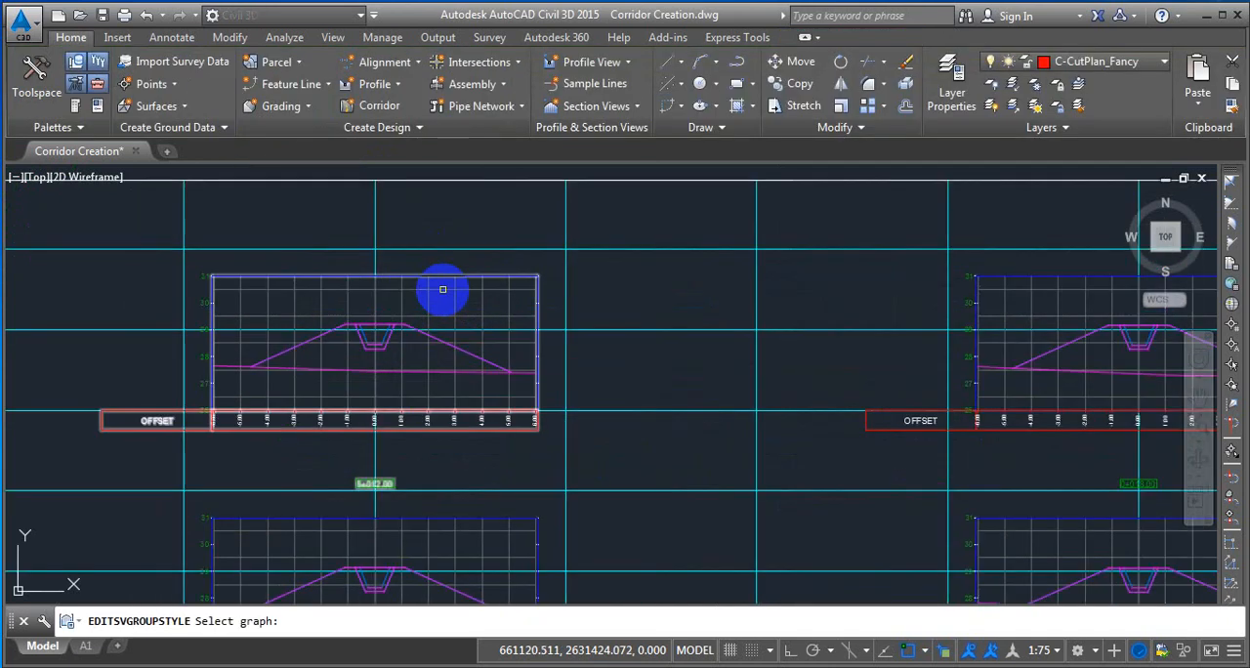
{"action": "left_click", "coordinate": [442, 289]}
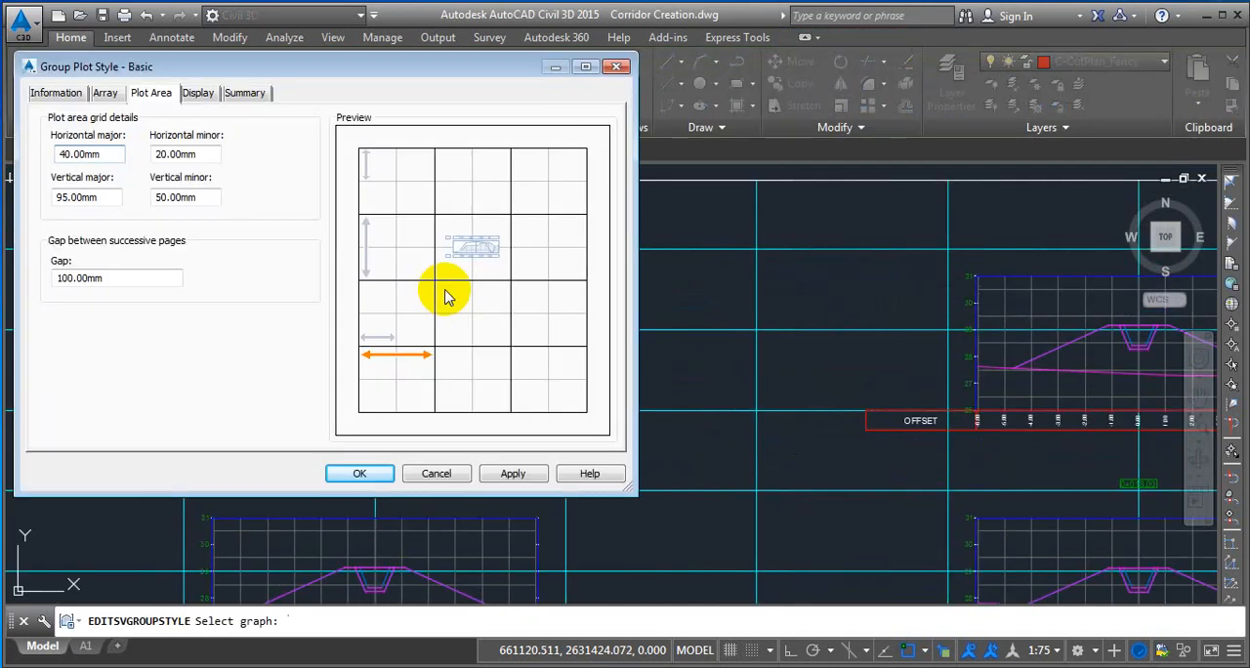
{"action": "left_click_drag", "start_coordinate": [384, 79], "coordinate": [608, 38]}
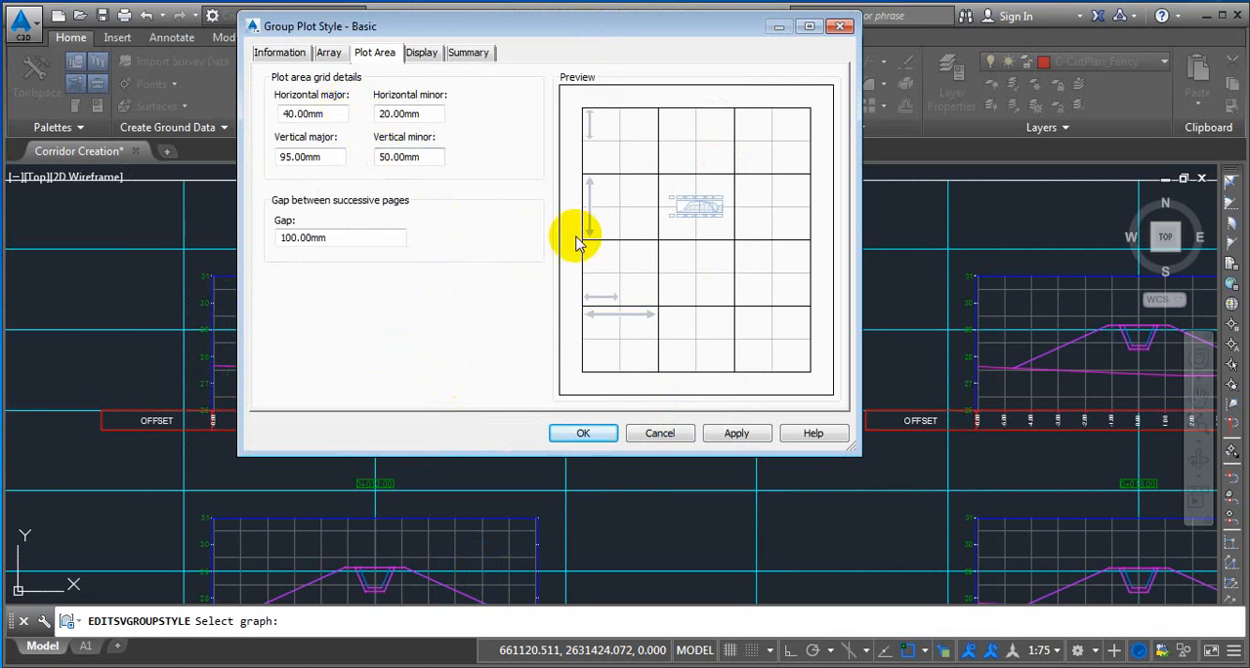
{"action": "left_click", "coordinate": [330, 56]}
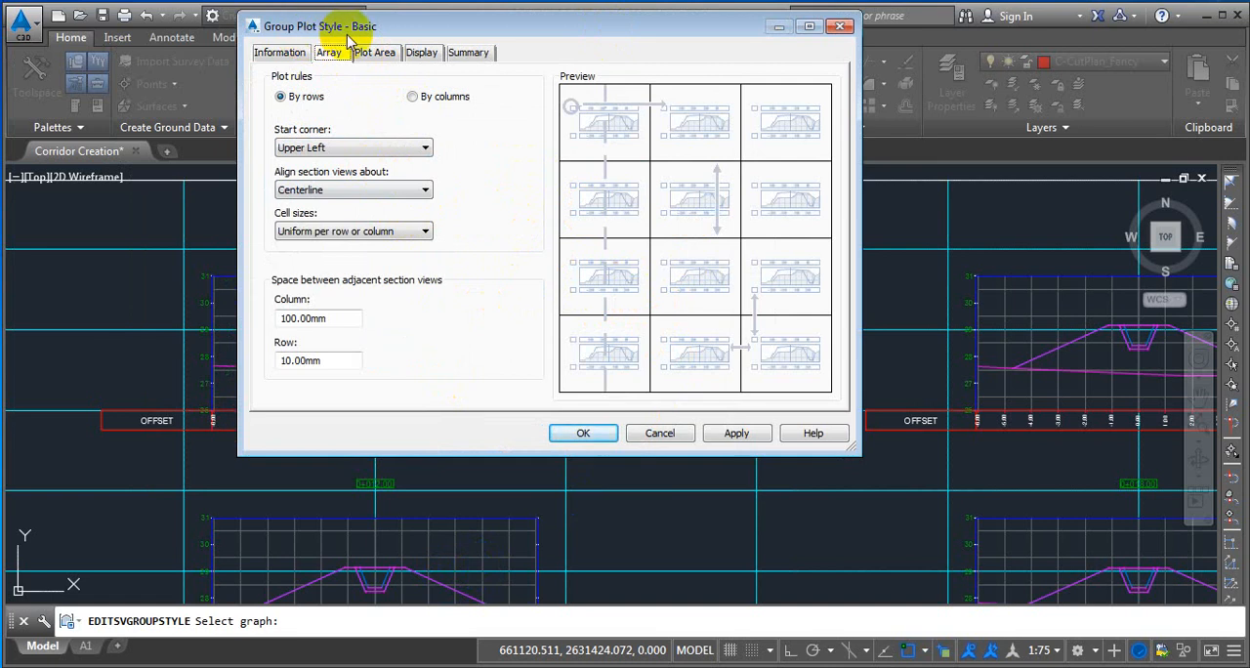
{"action": "left_click", "coordinate": [379, 55]}
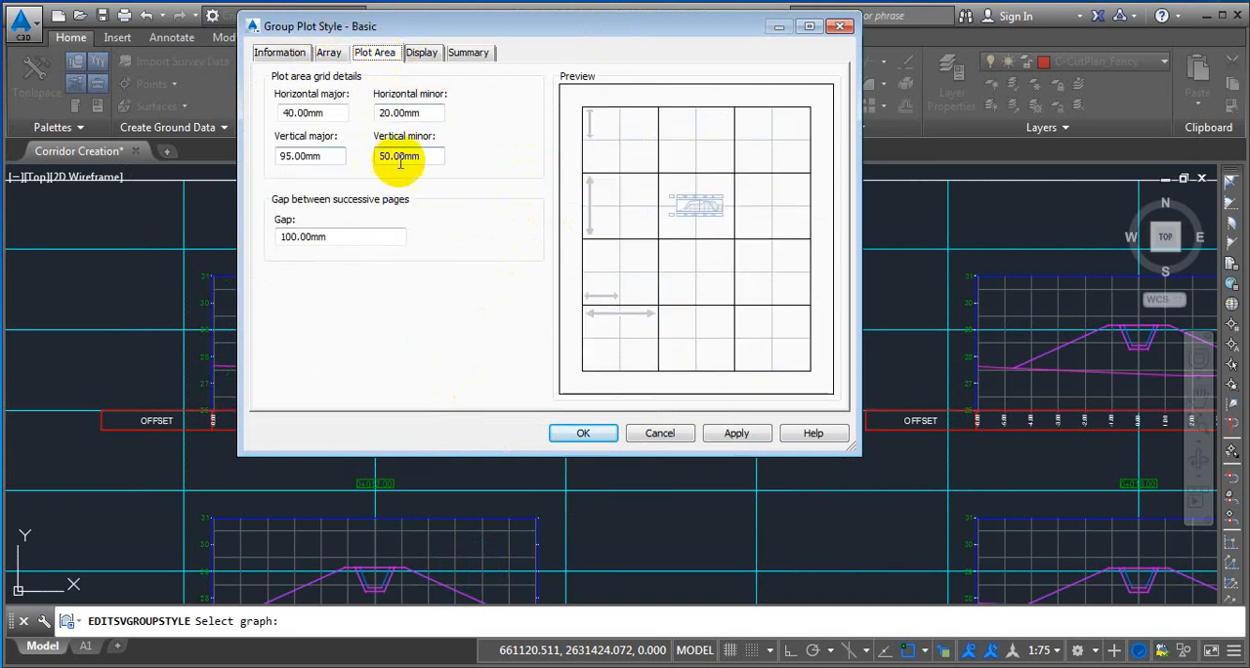
{"action": "left_click", "coordinate": [664, 436]}
{"action": "scroll", "coordinate": [547, 351], "scroll_direction": "down", "scroll_amount": 6}
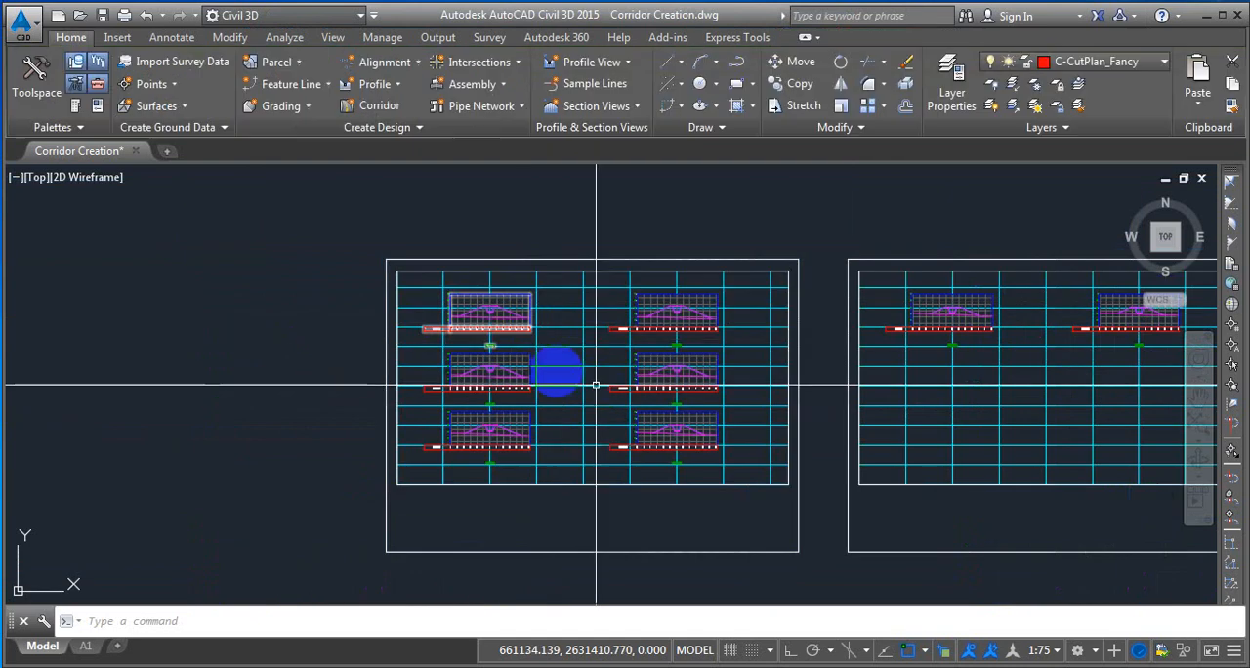
{"action": "scroll", "coordinate": [527, 341], "scroll_direction": "up", "scroll_amount": 5}
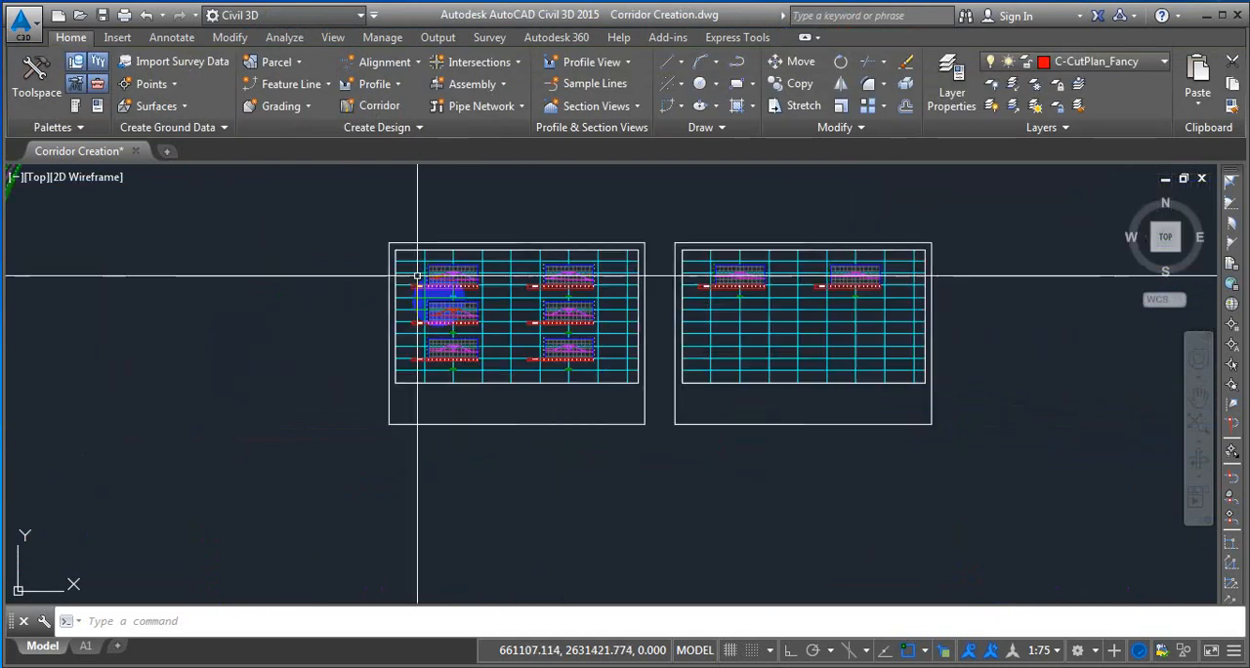
{"action": "scroll", "coordinate": [469, 346], "scroll_direction": "up", "scroll_amount": 2}
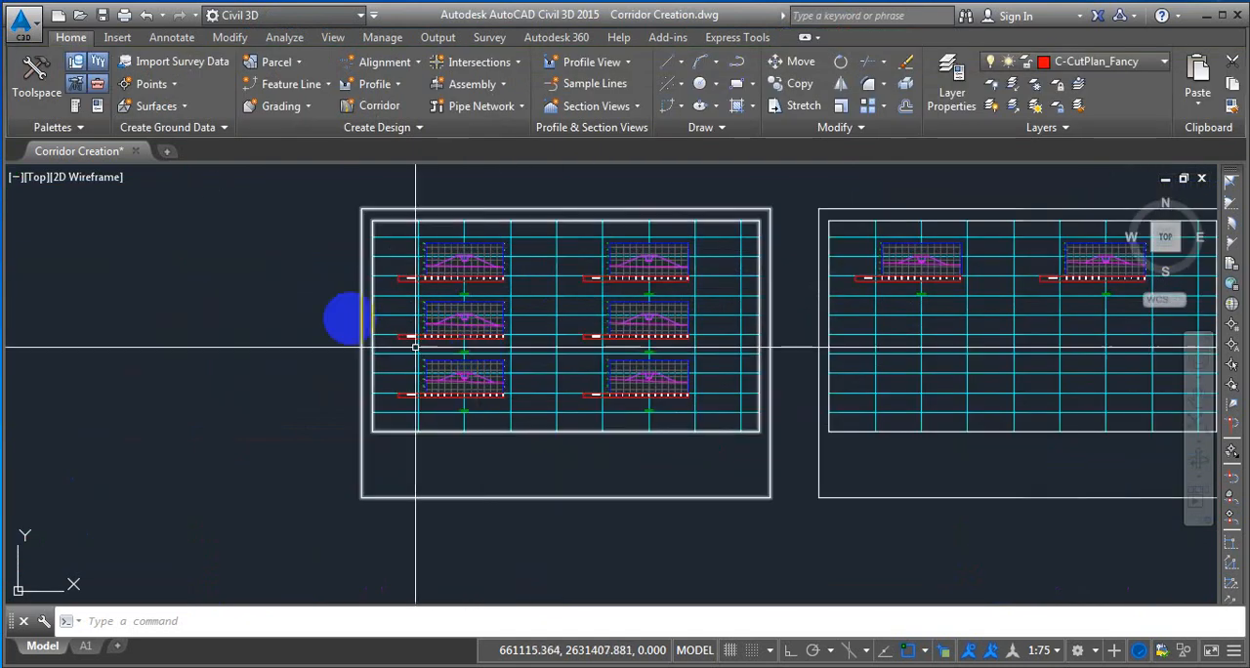
{"action": "scroll", "coordinate": [410, 332], "scroll_direction": "down", "scroll_amount": 4}
{"action": "scroll", "coordinate": [410, 332], "scroll_direction": "up", "scroll_amount": 2}
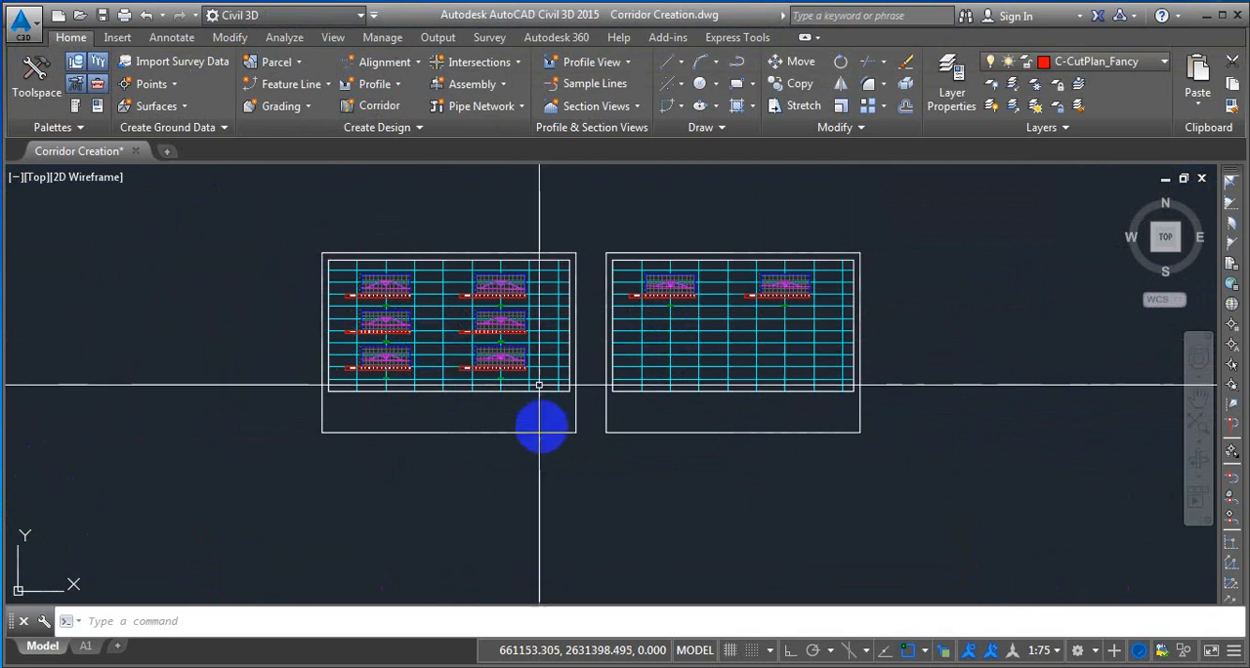
{"action": "scroll", "coordinate": [391, 278], "scroll_direction": "up", "scroll_amount": 2}
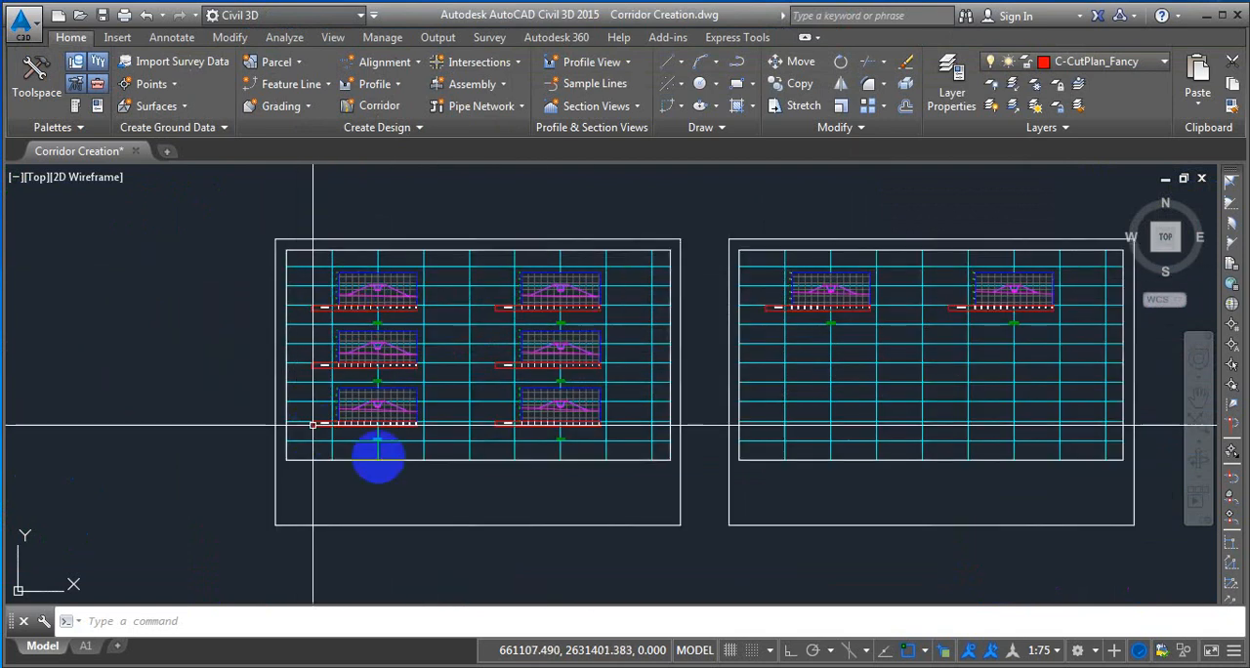
{"action": "scroll", "coordinate": [390, 308], "scroll_direction": "down", "scroll_amount": 2}
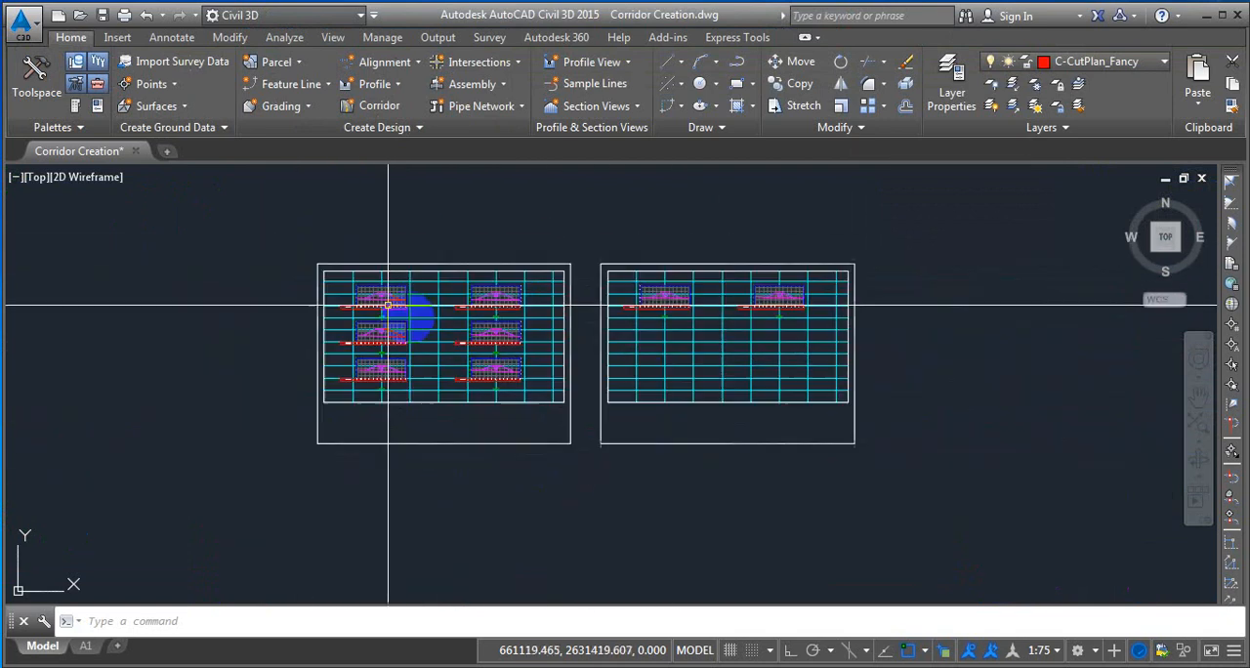